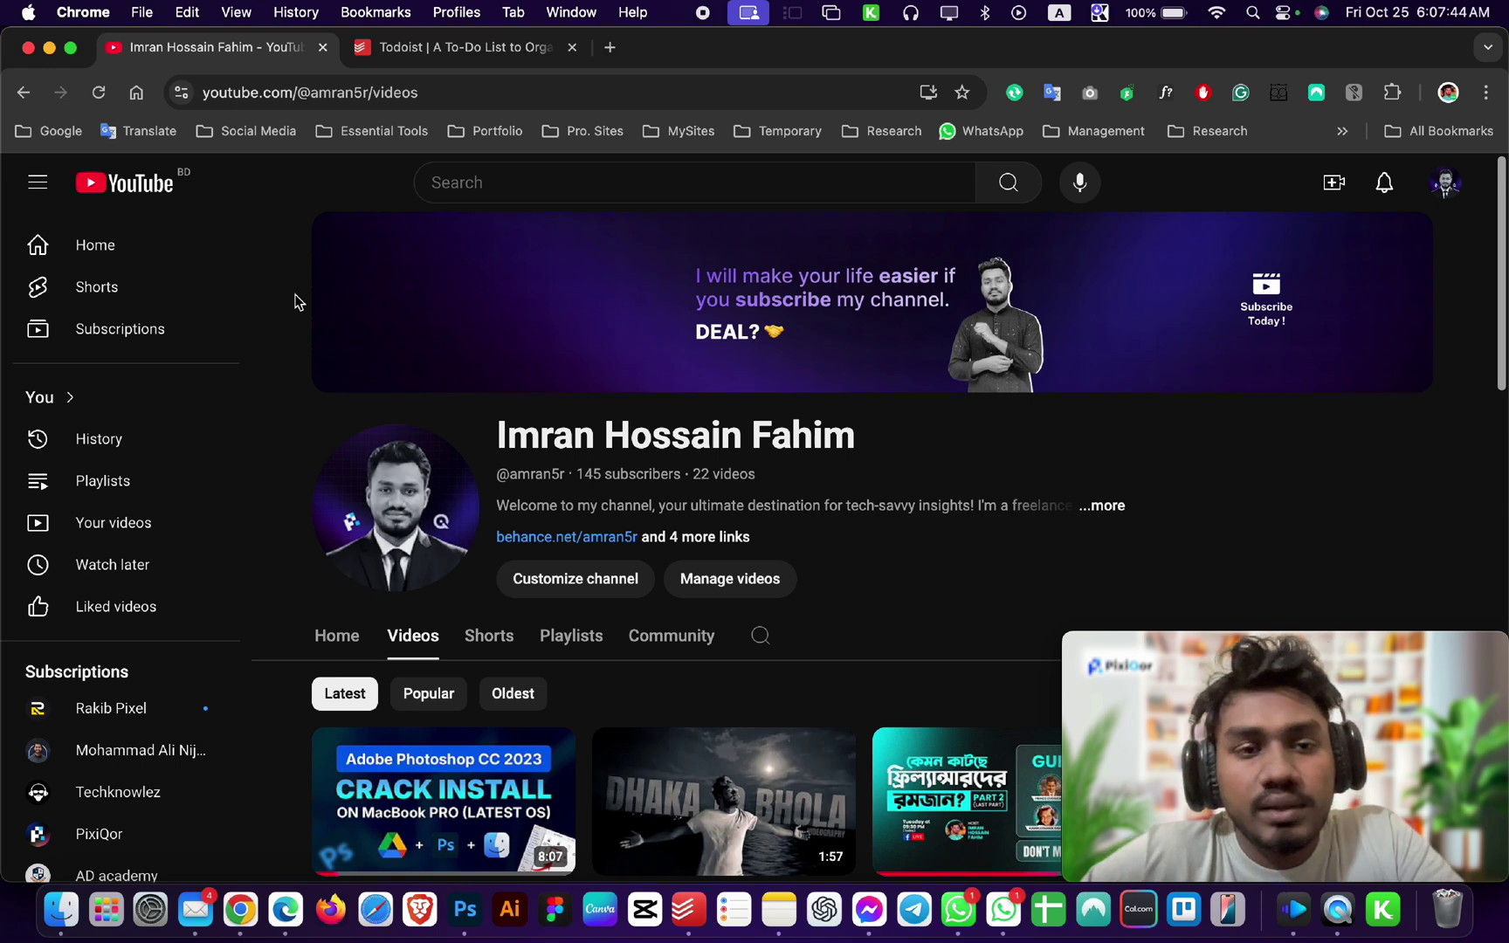
# Switch to the open Todoist website and look through its homepage.
pyautogui.click(417, 49)
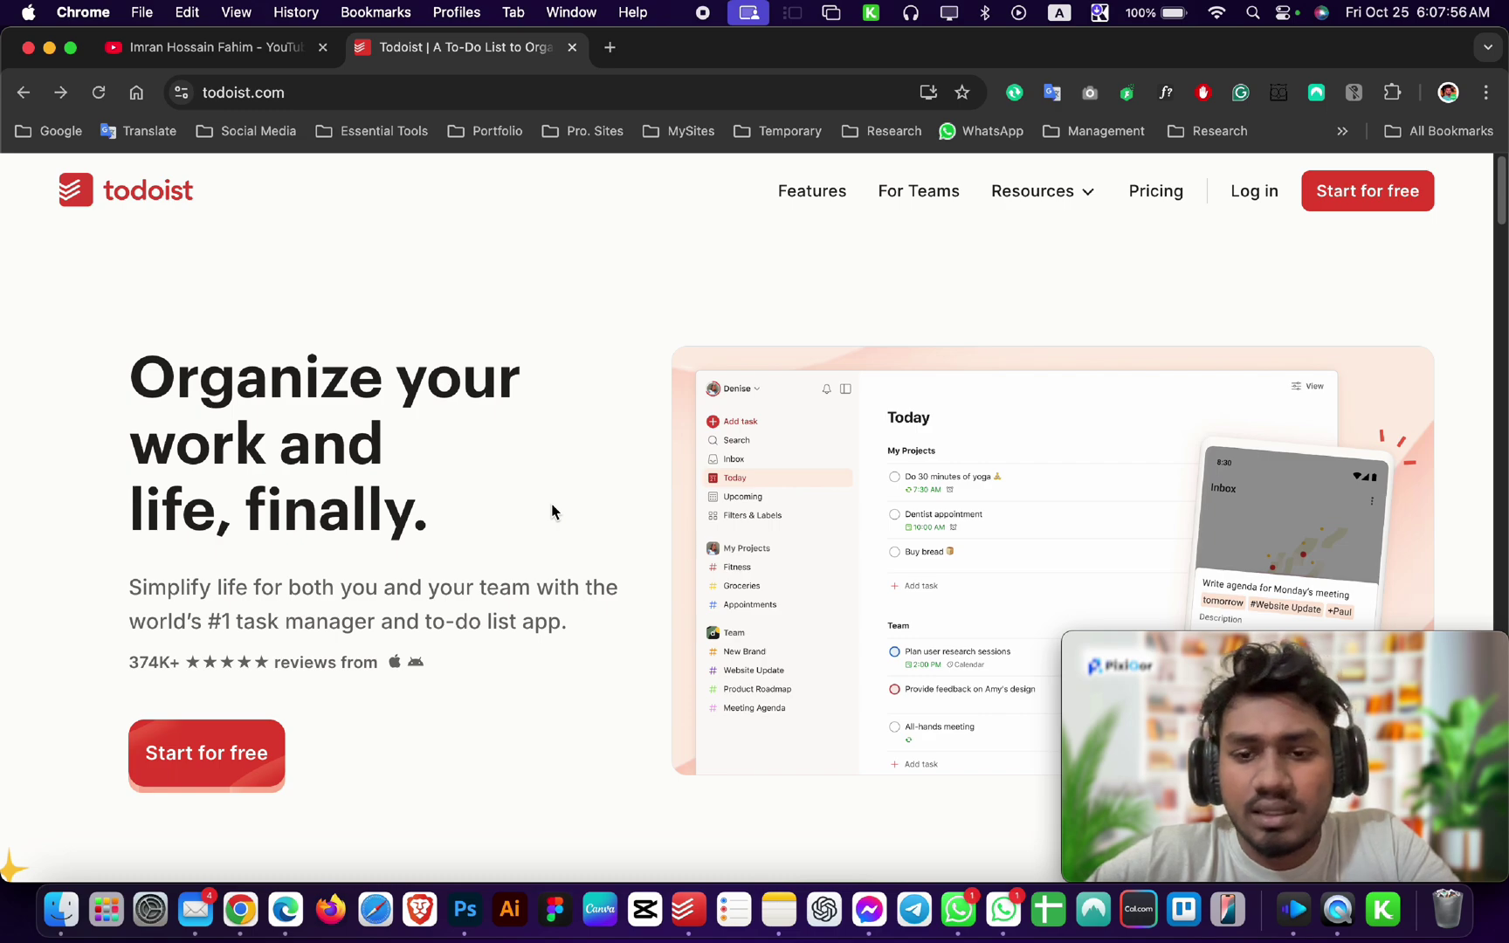
pyautogui.scroll(-10, 552, 512)
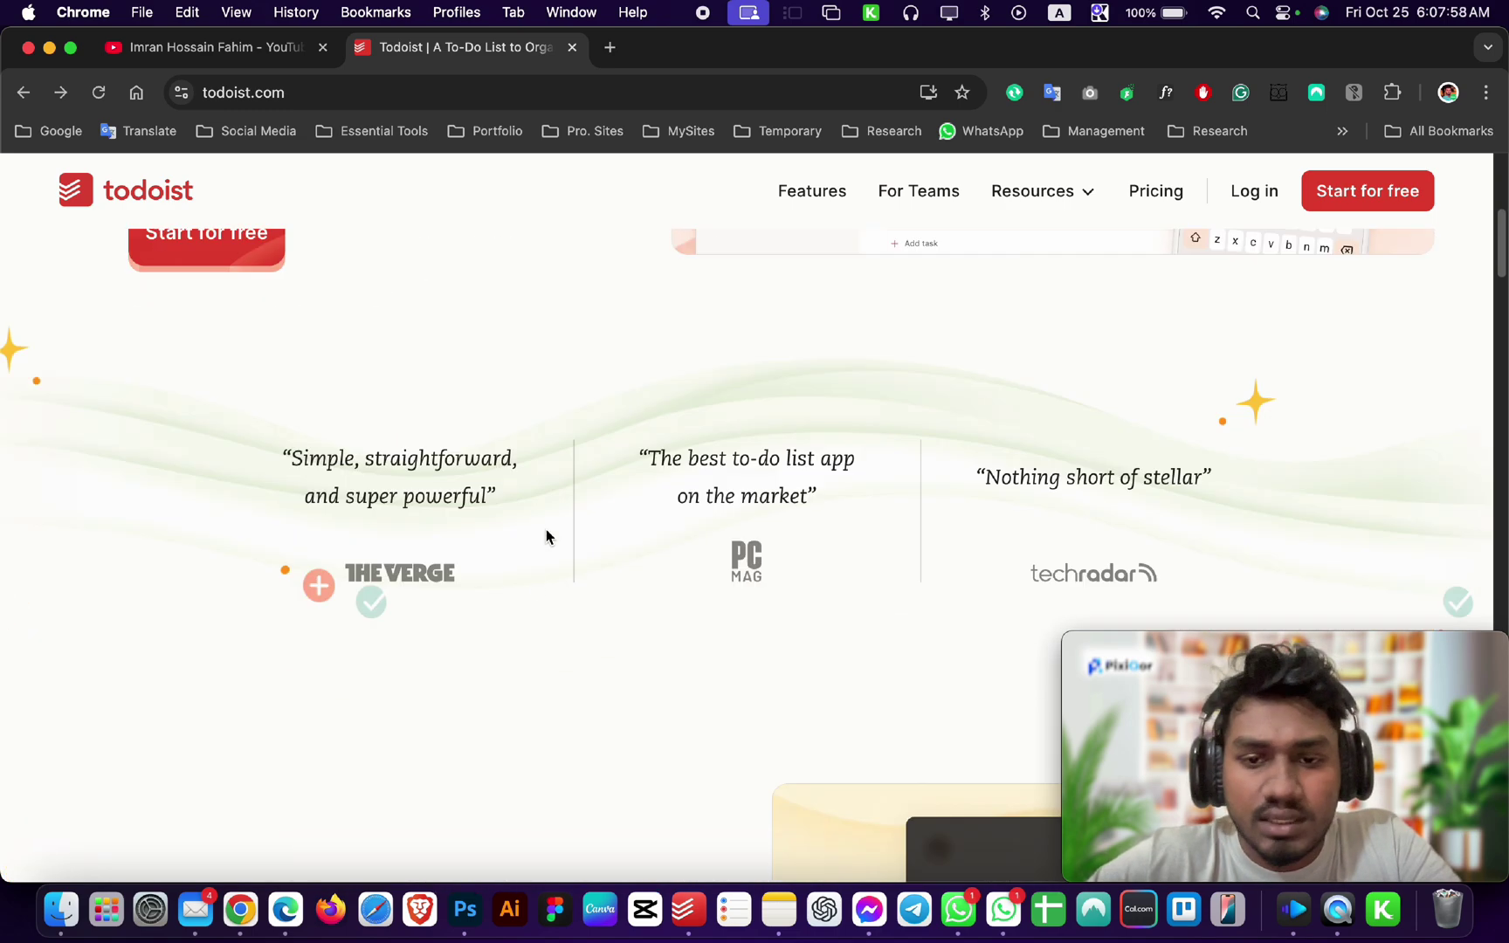
pyautogui.scroll(-7, 381, 527)
pyautogui.scroll(15, 364, 549)
pyautogui.scroll(-15, 461, 475)
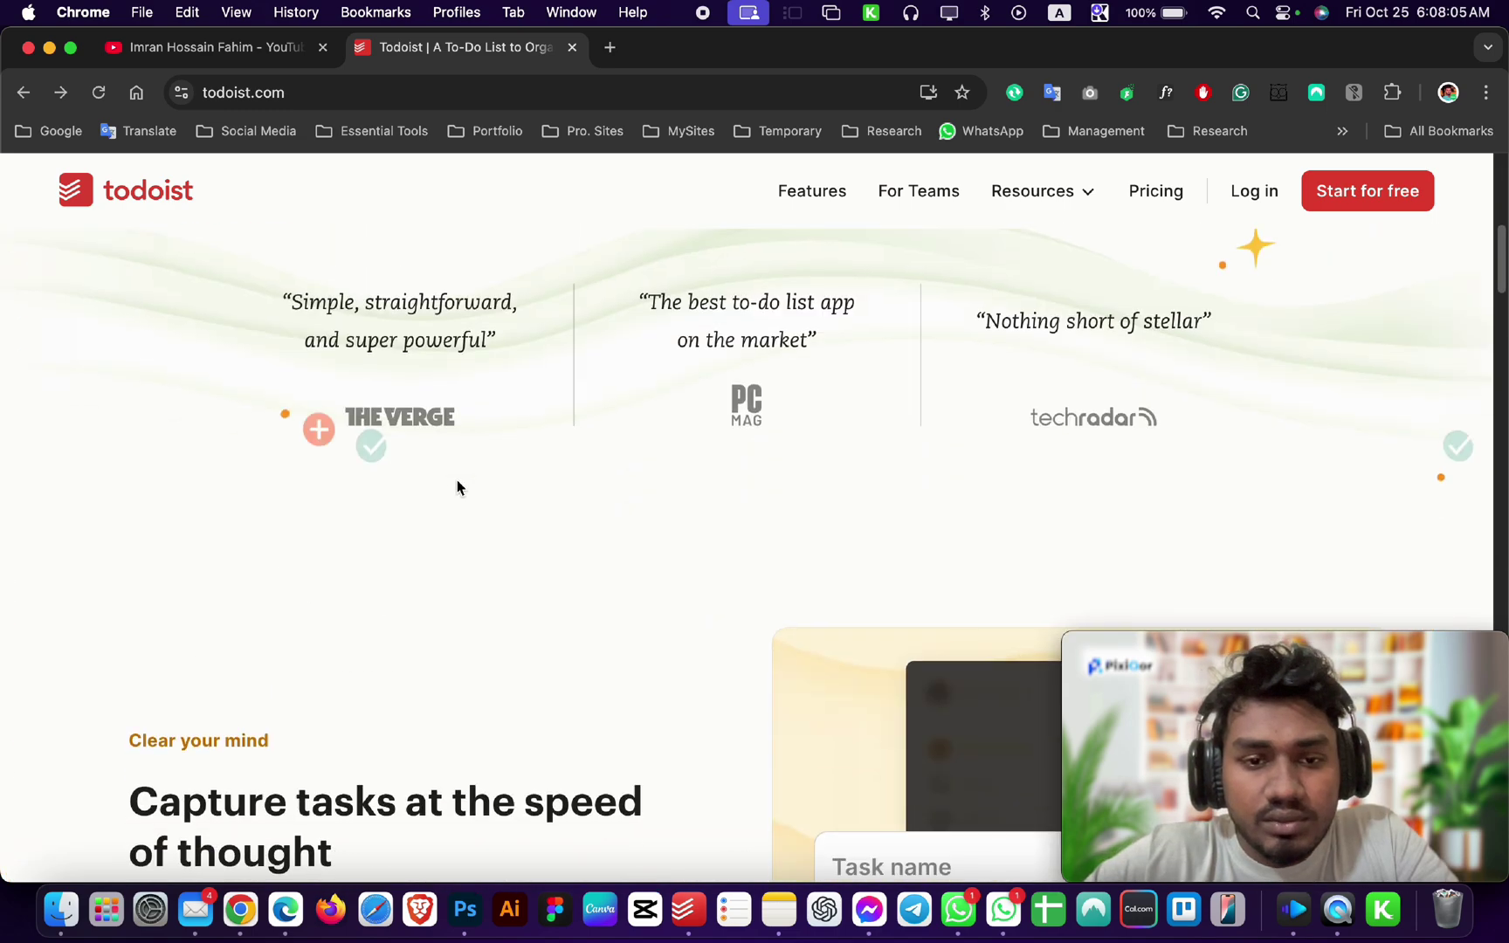
pyautogui.scroll(-20, 453, 527)
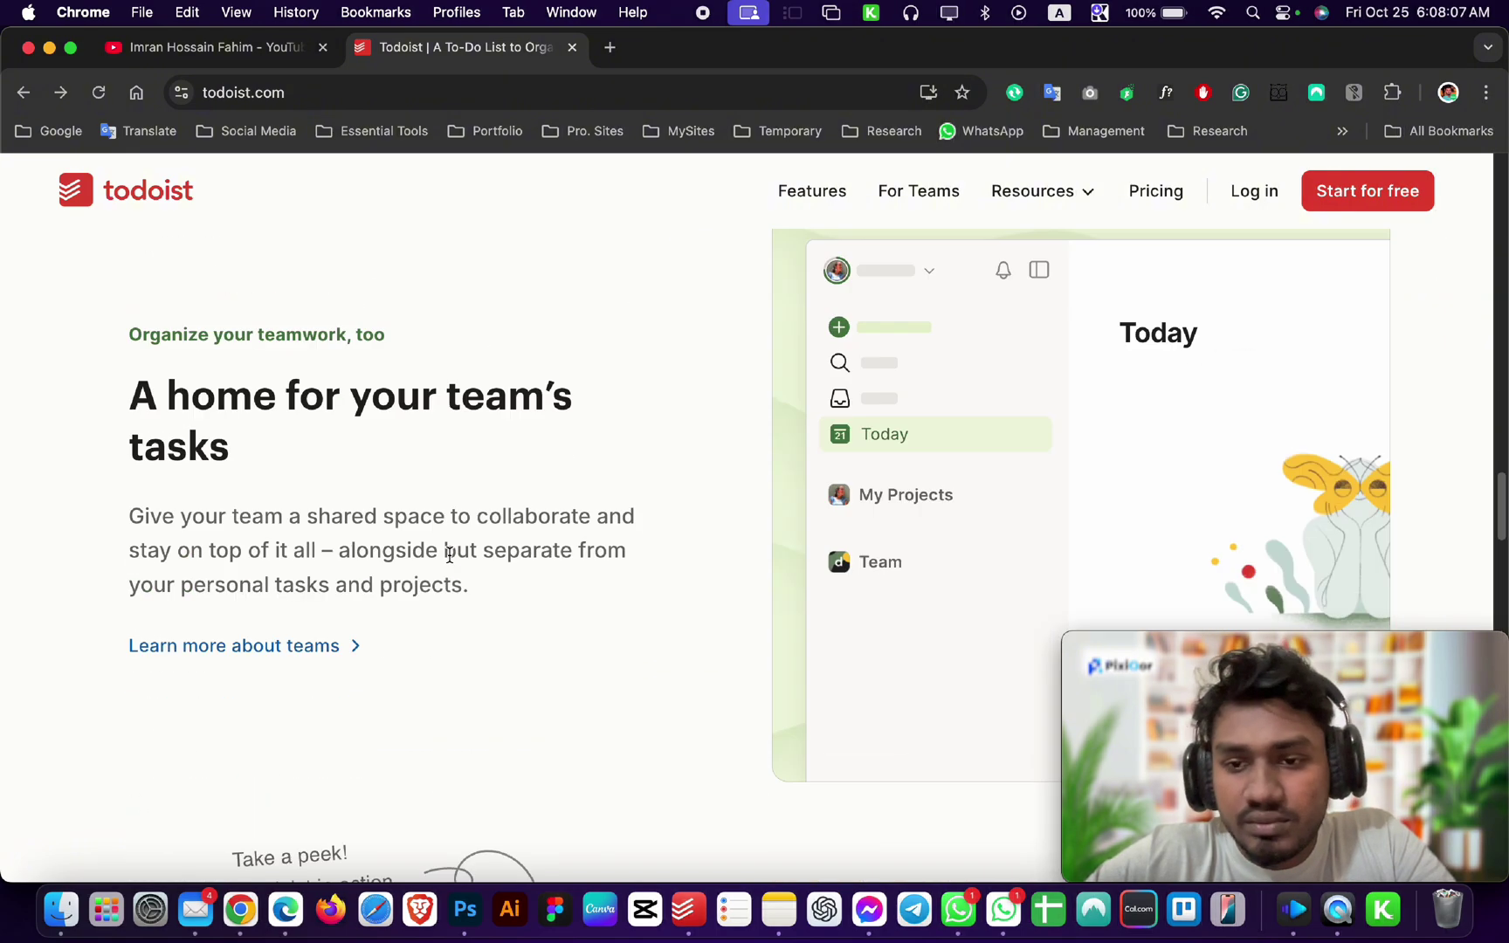
pyautogui.scroll(-10, 452, 563)
pyautogui.scroll(20, 454, 568)
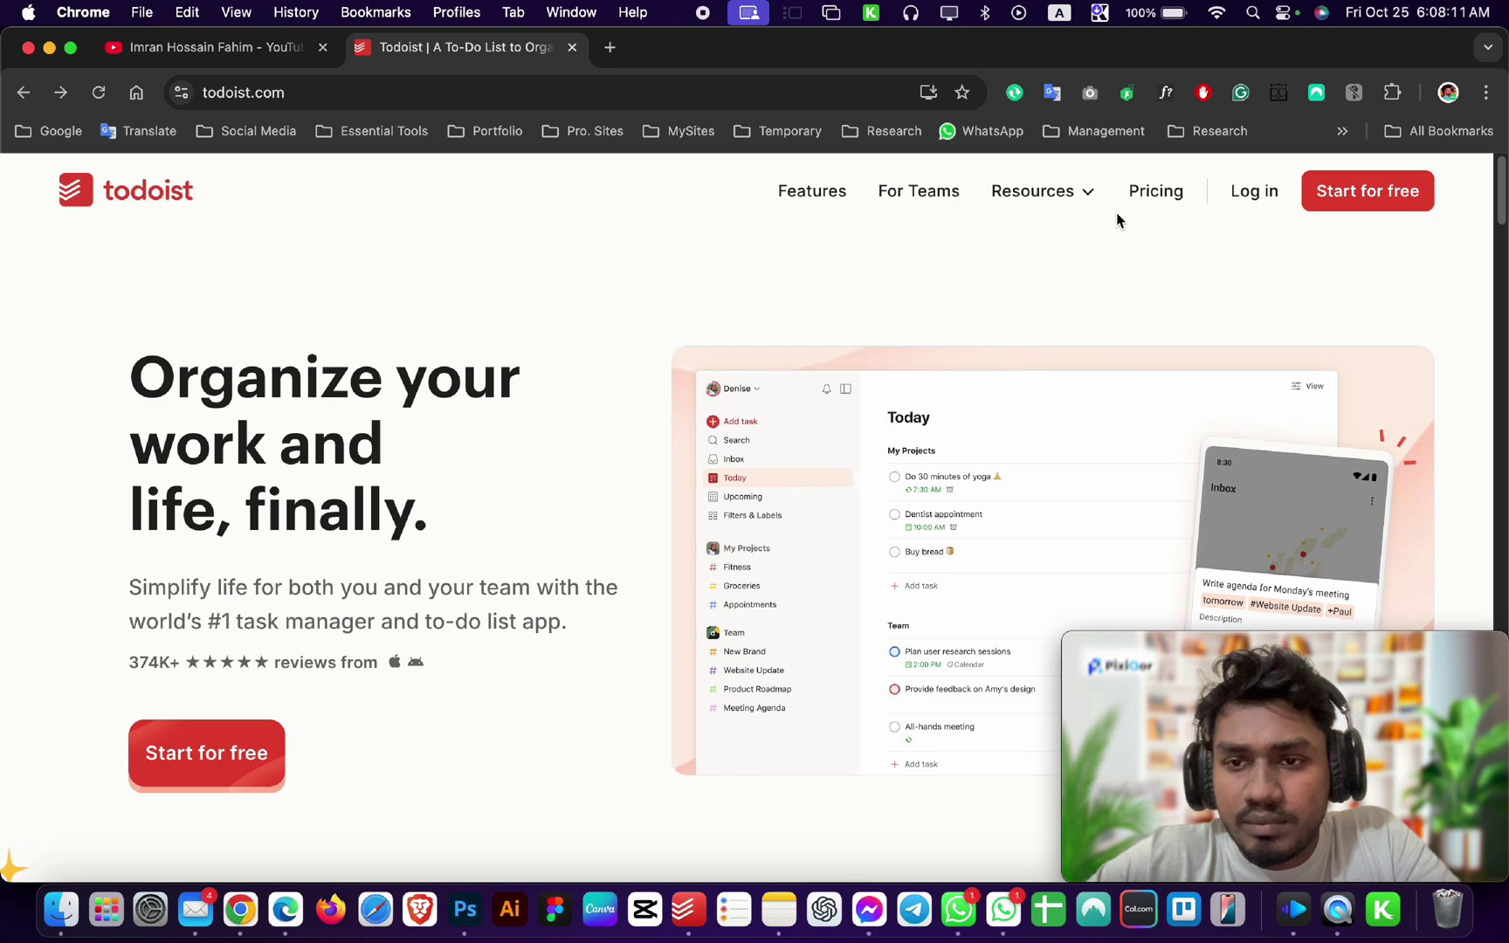
# Review the Beginner, Pro and Business plans on the Pricing page and return to the homepage.
pyautogui.click(1140, 206)
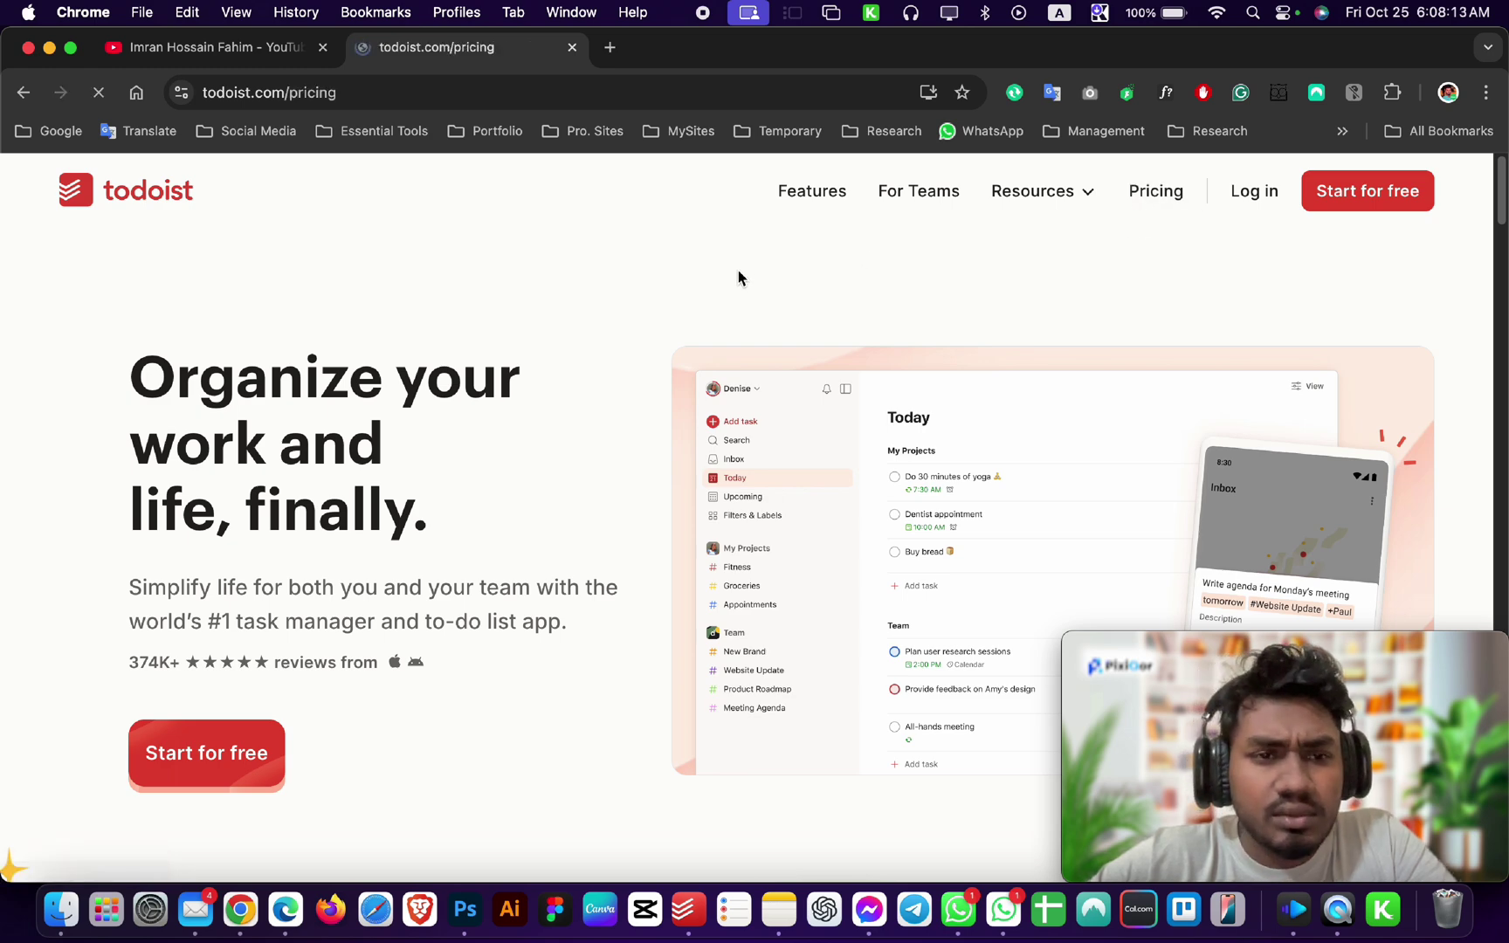
pyautogui.scroll(-7, 555, 606)
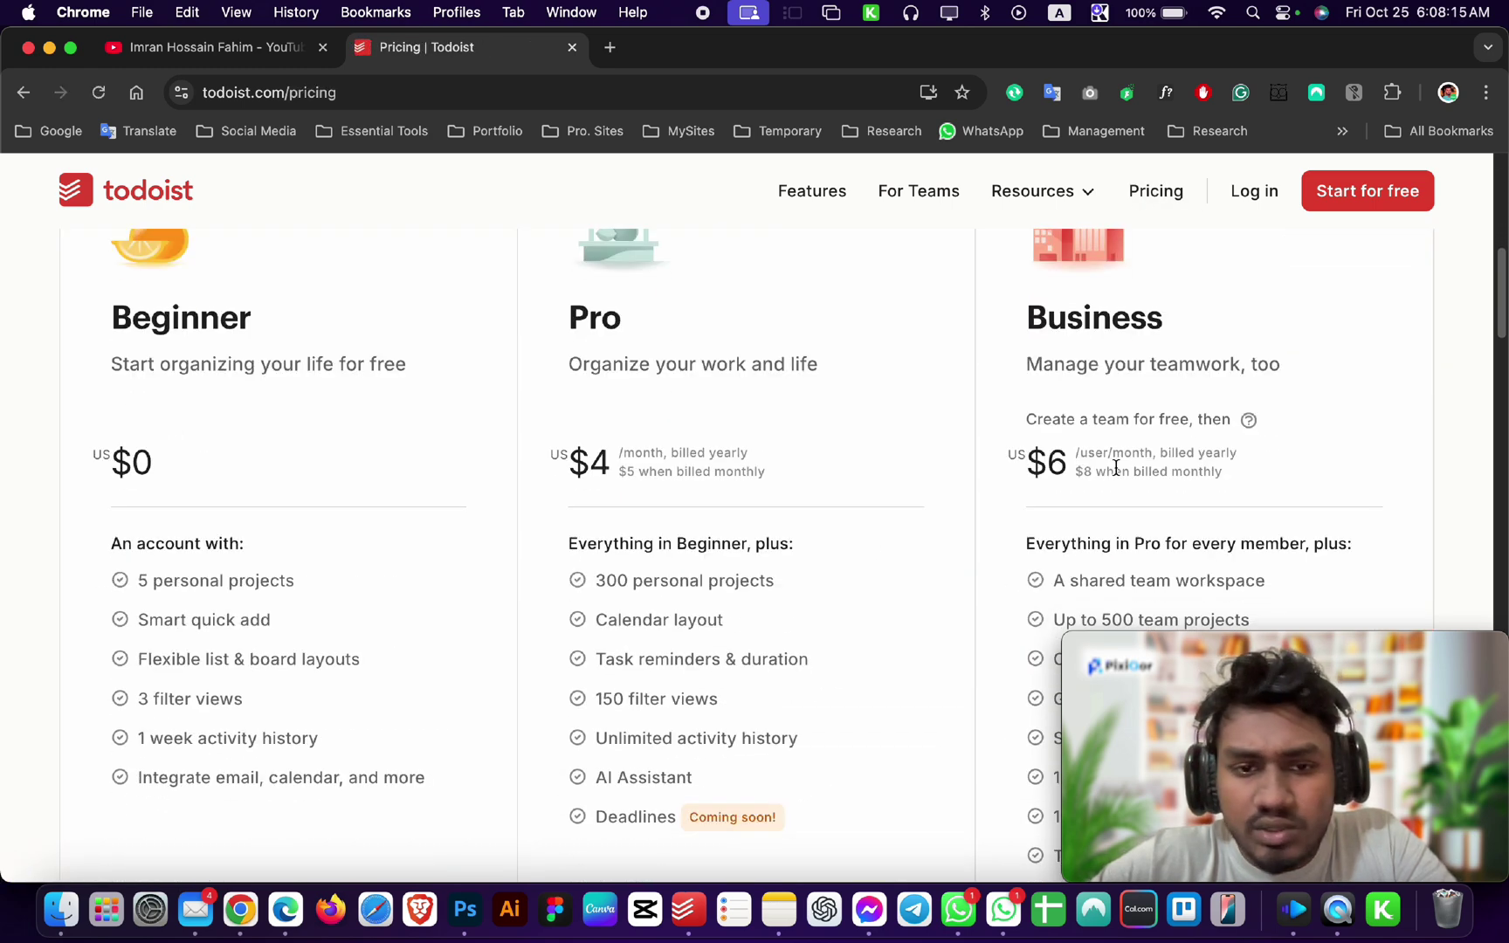
pyautogui.scroll(-5, 731, 546)
pyautogui.scroll(4, 794, 522)
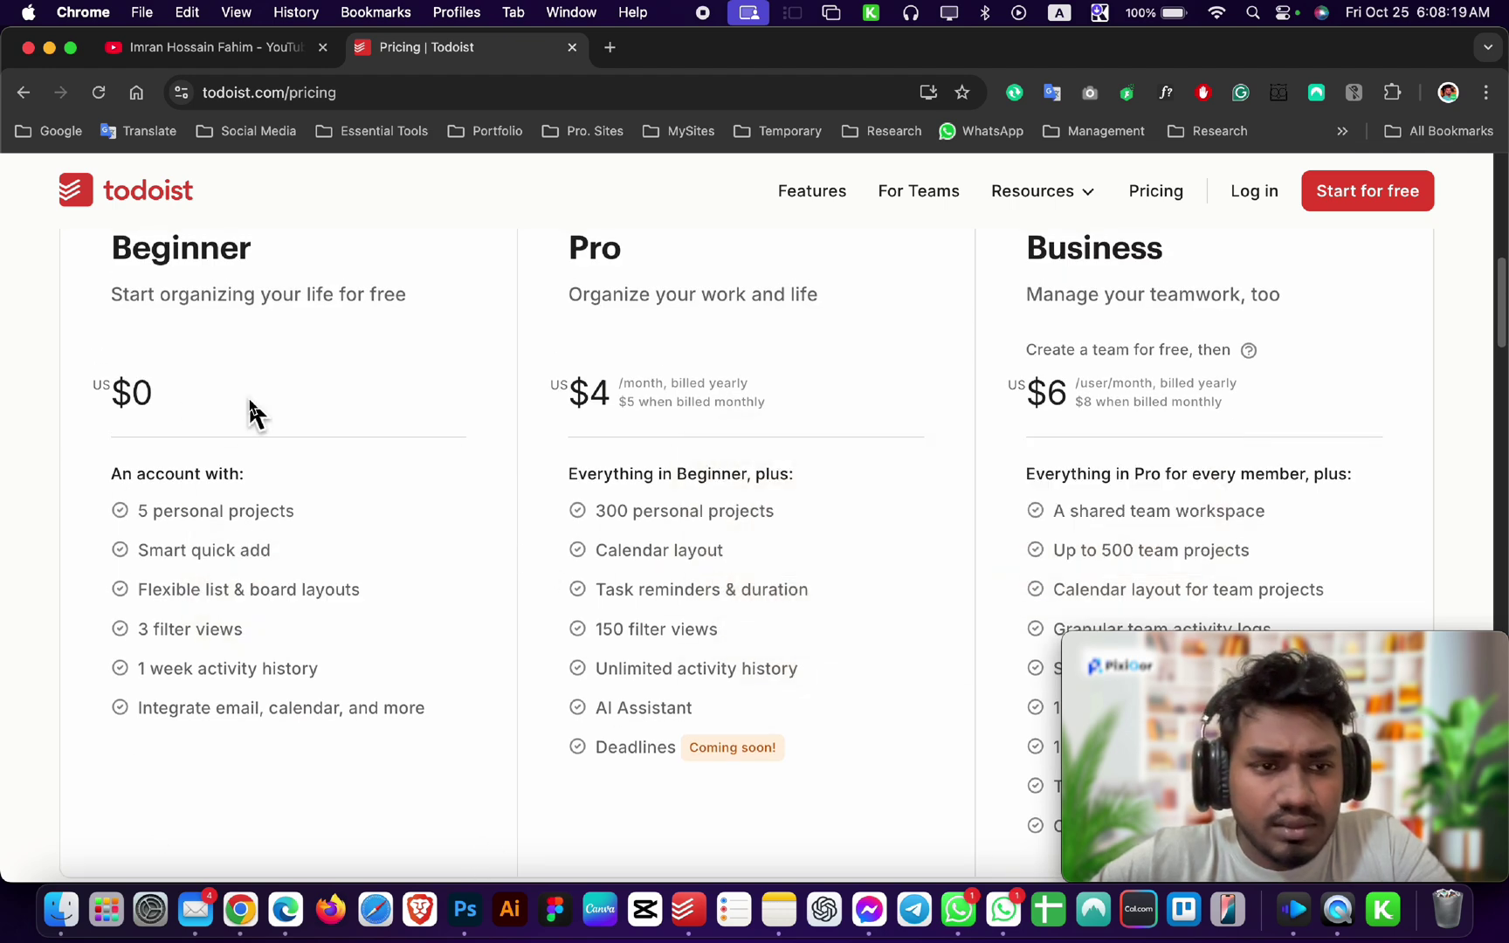
pyautogui.scroll(10, 472, 452)
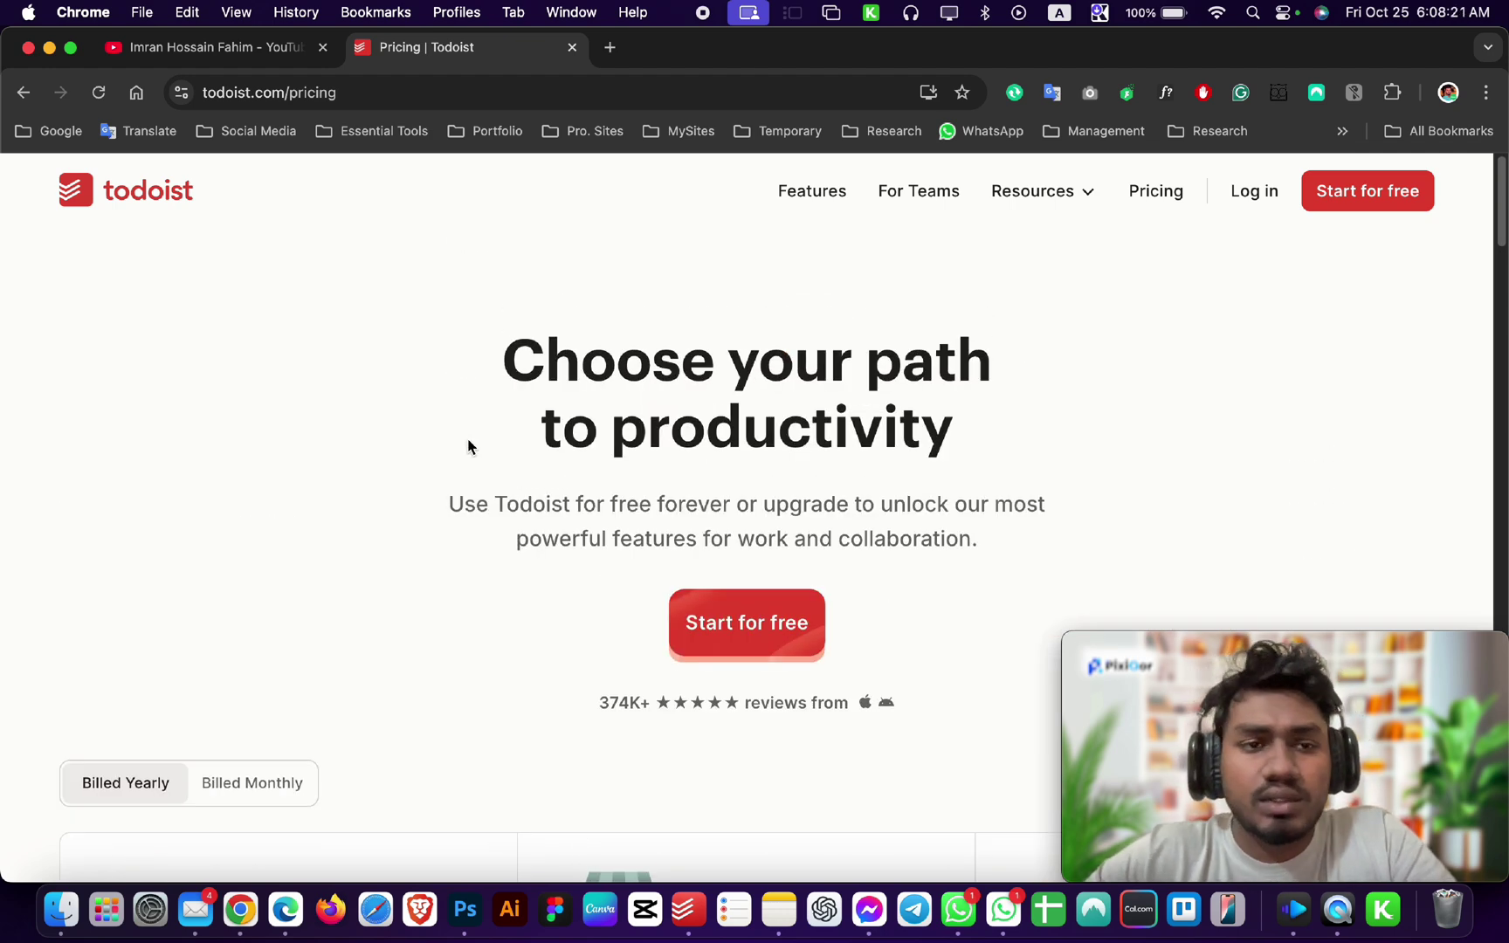
pyautogui.scroll(-8, 434, 515)
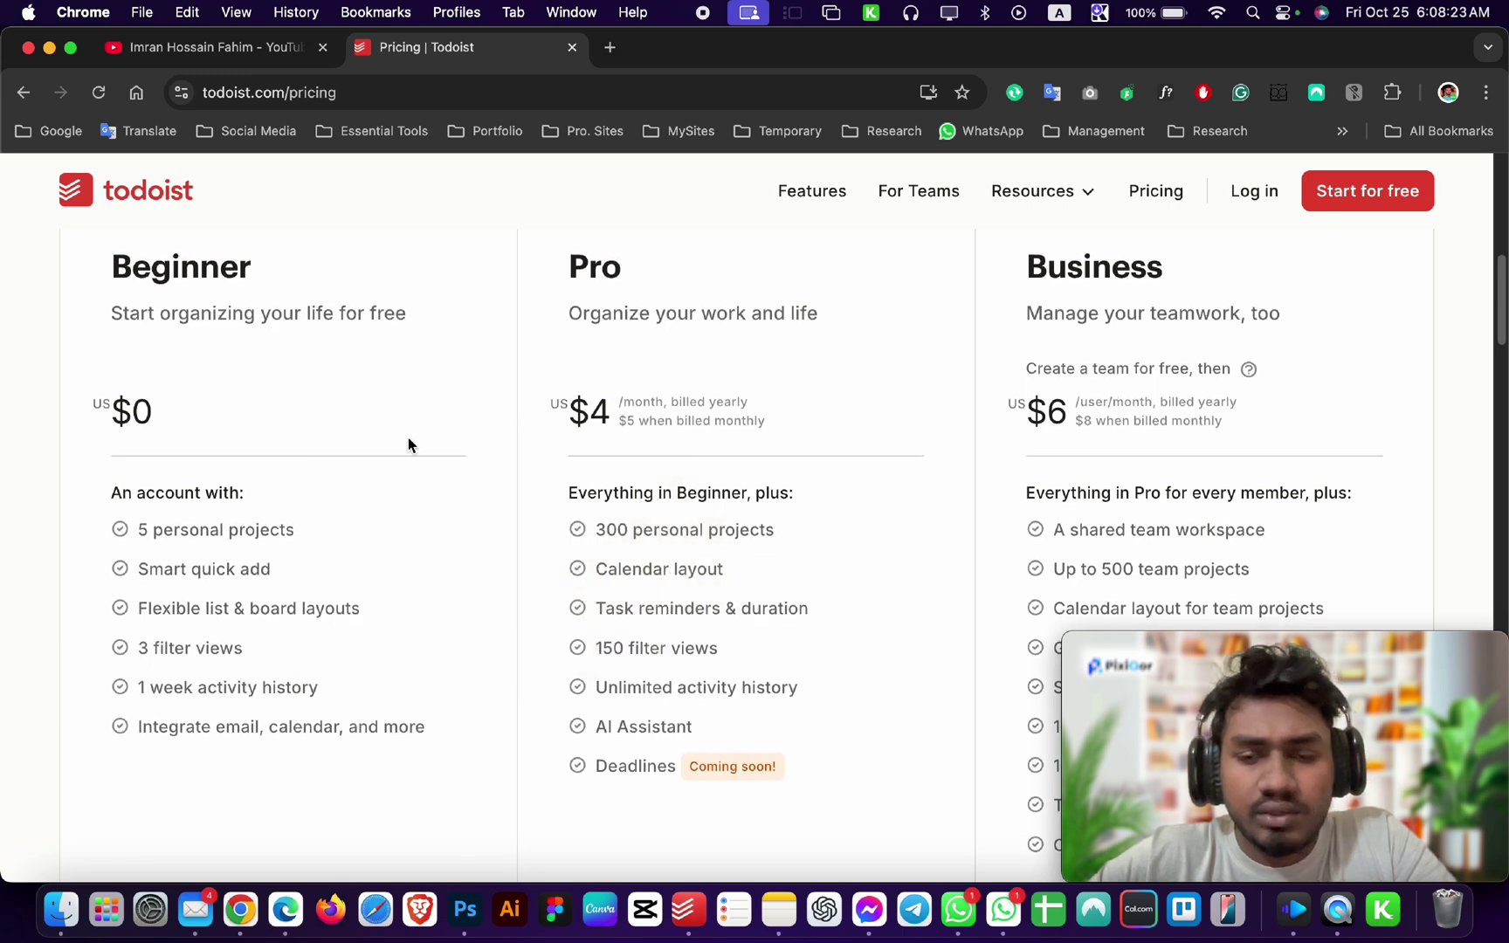
pyautogui.scroll(1, 434, 449)
pyautogui.scroll(8, 438, 463)
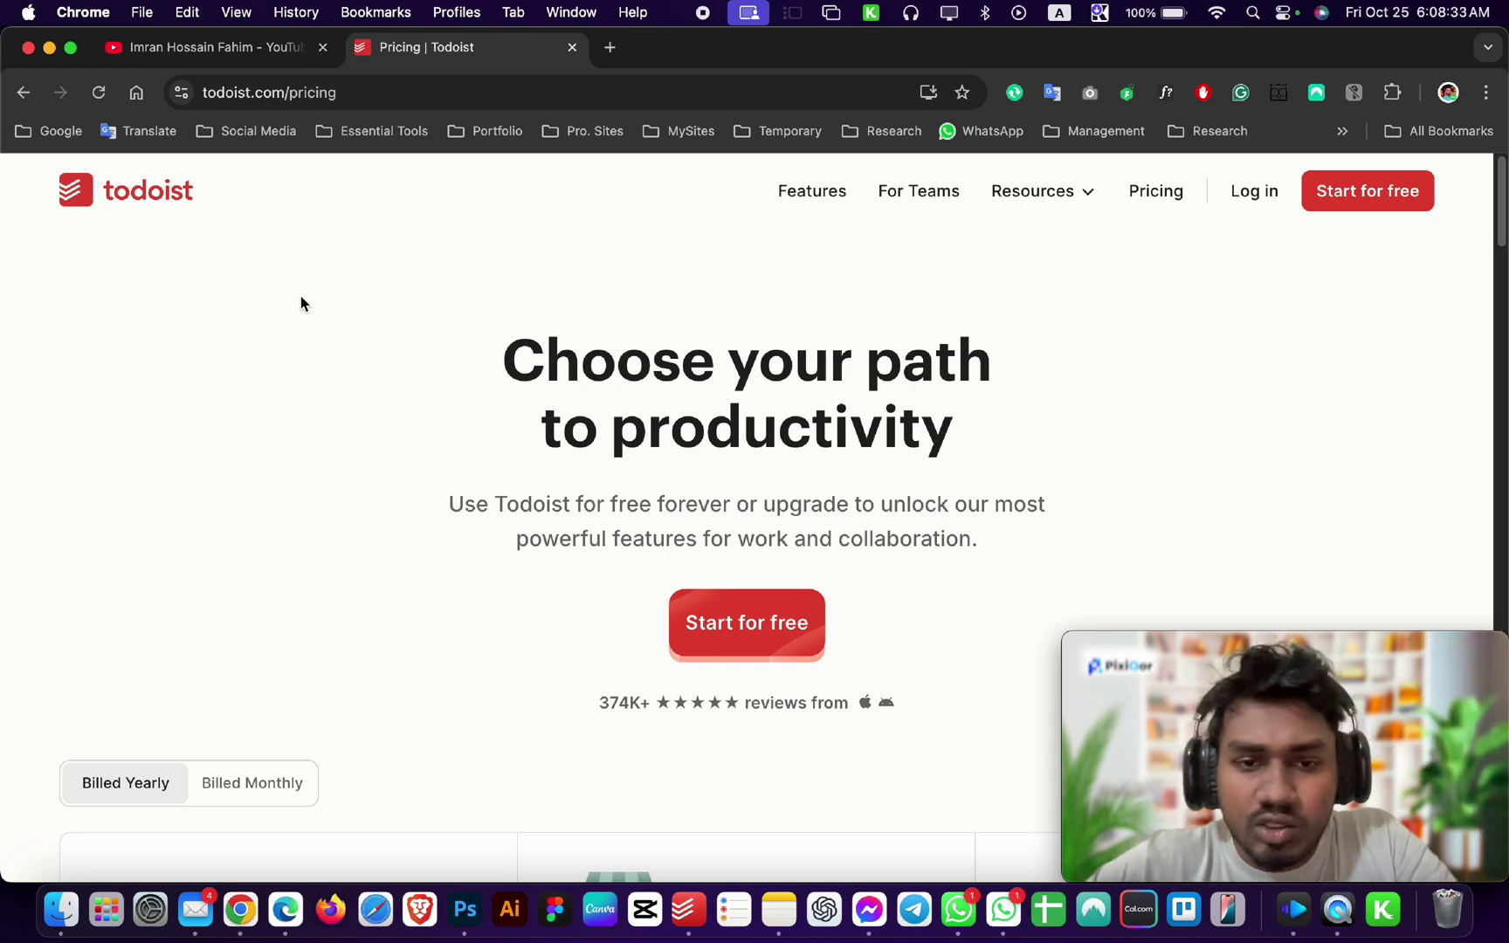
pyautogui.click(129, 191)
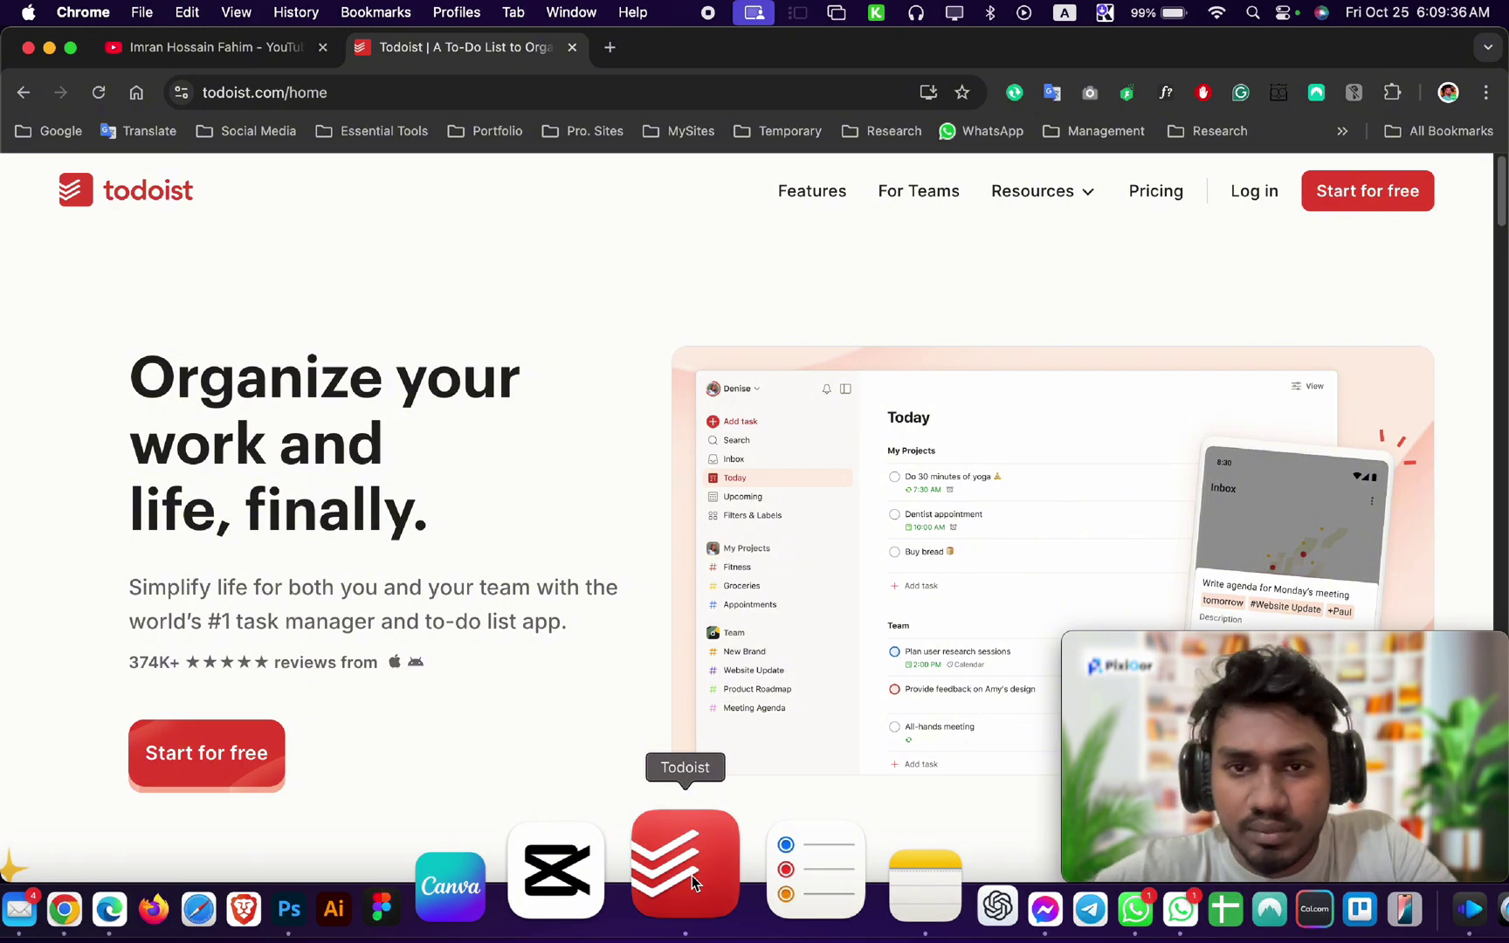
# Switch to the Todoist desktop app and look across all sections of the Planning project.
pyautogui.click(692, 875)
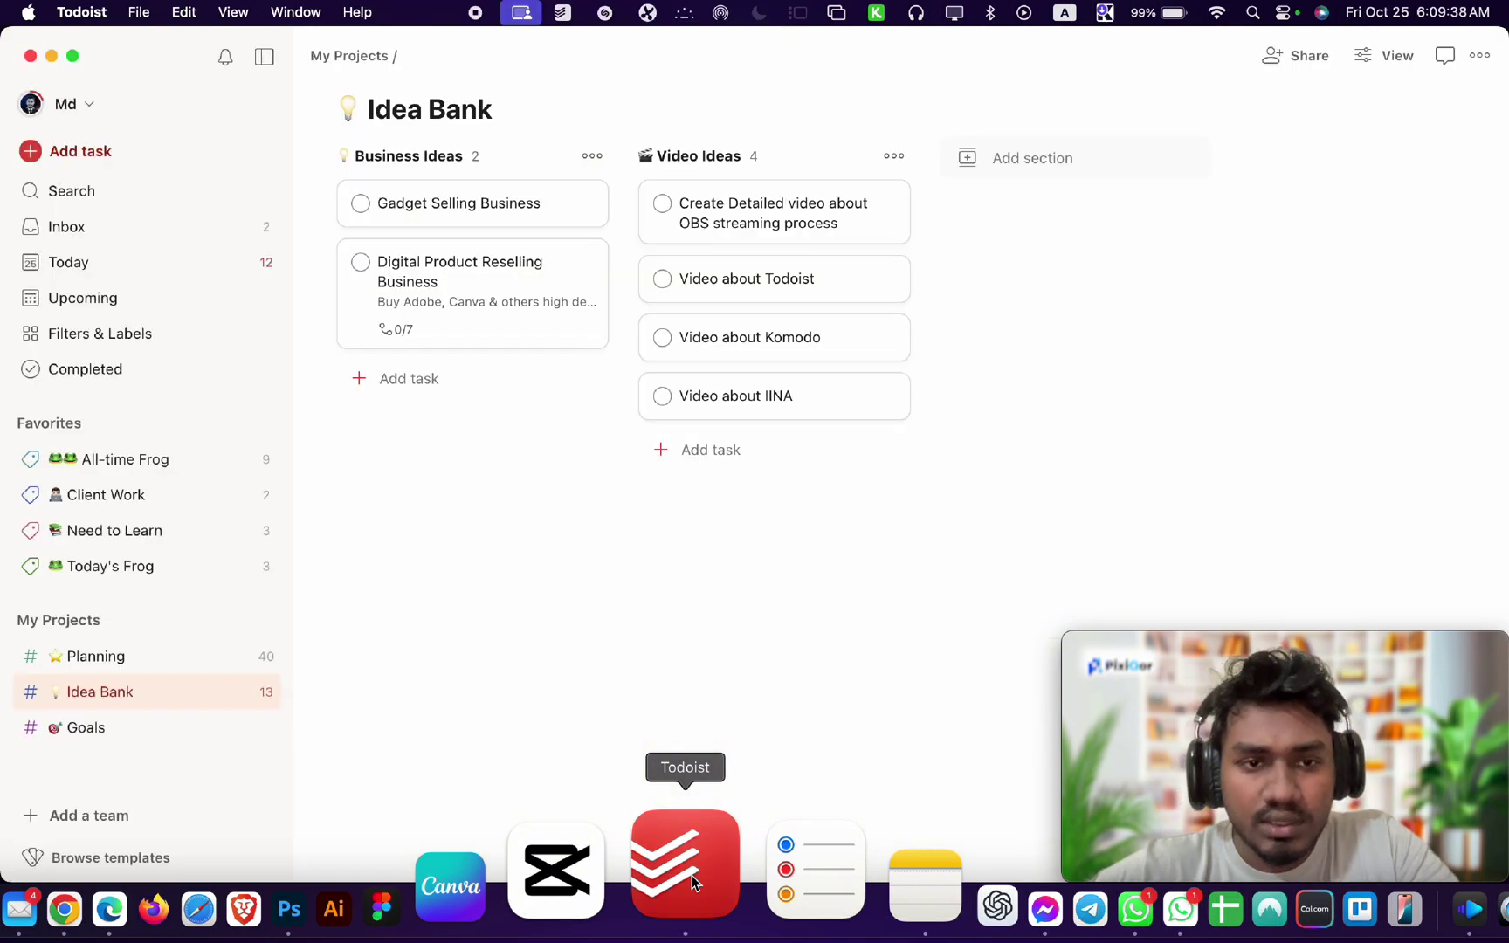
pyautogui.click(138, 667)
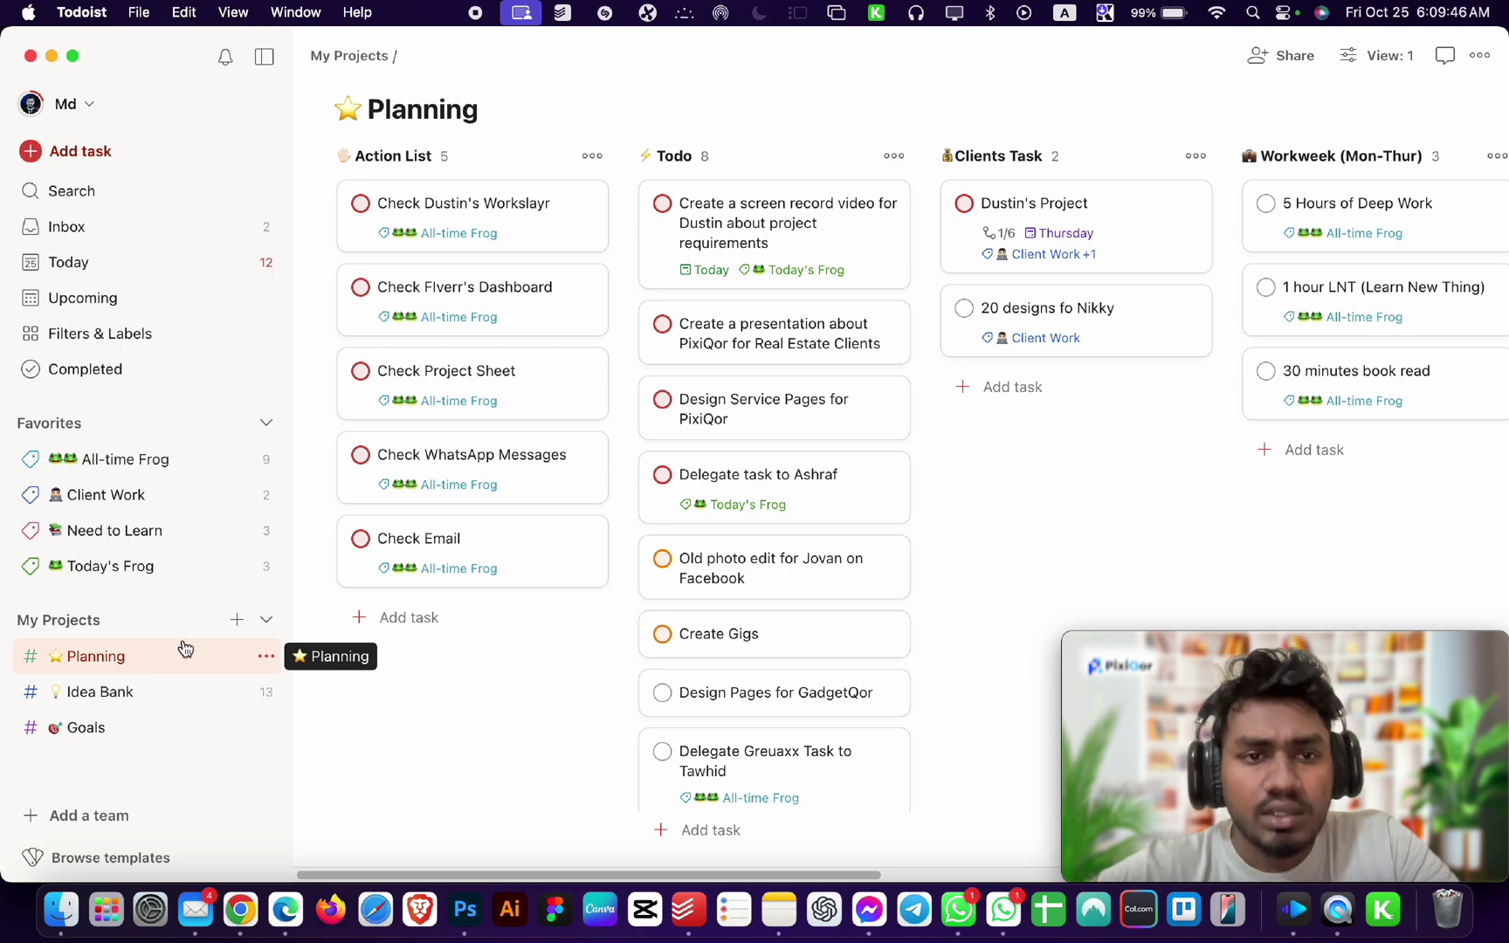
pyautogui.hscroll(15, 821, 430)
pyautogui.hscroll(-15, 820, 430)
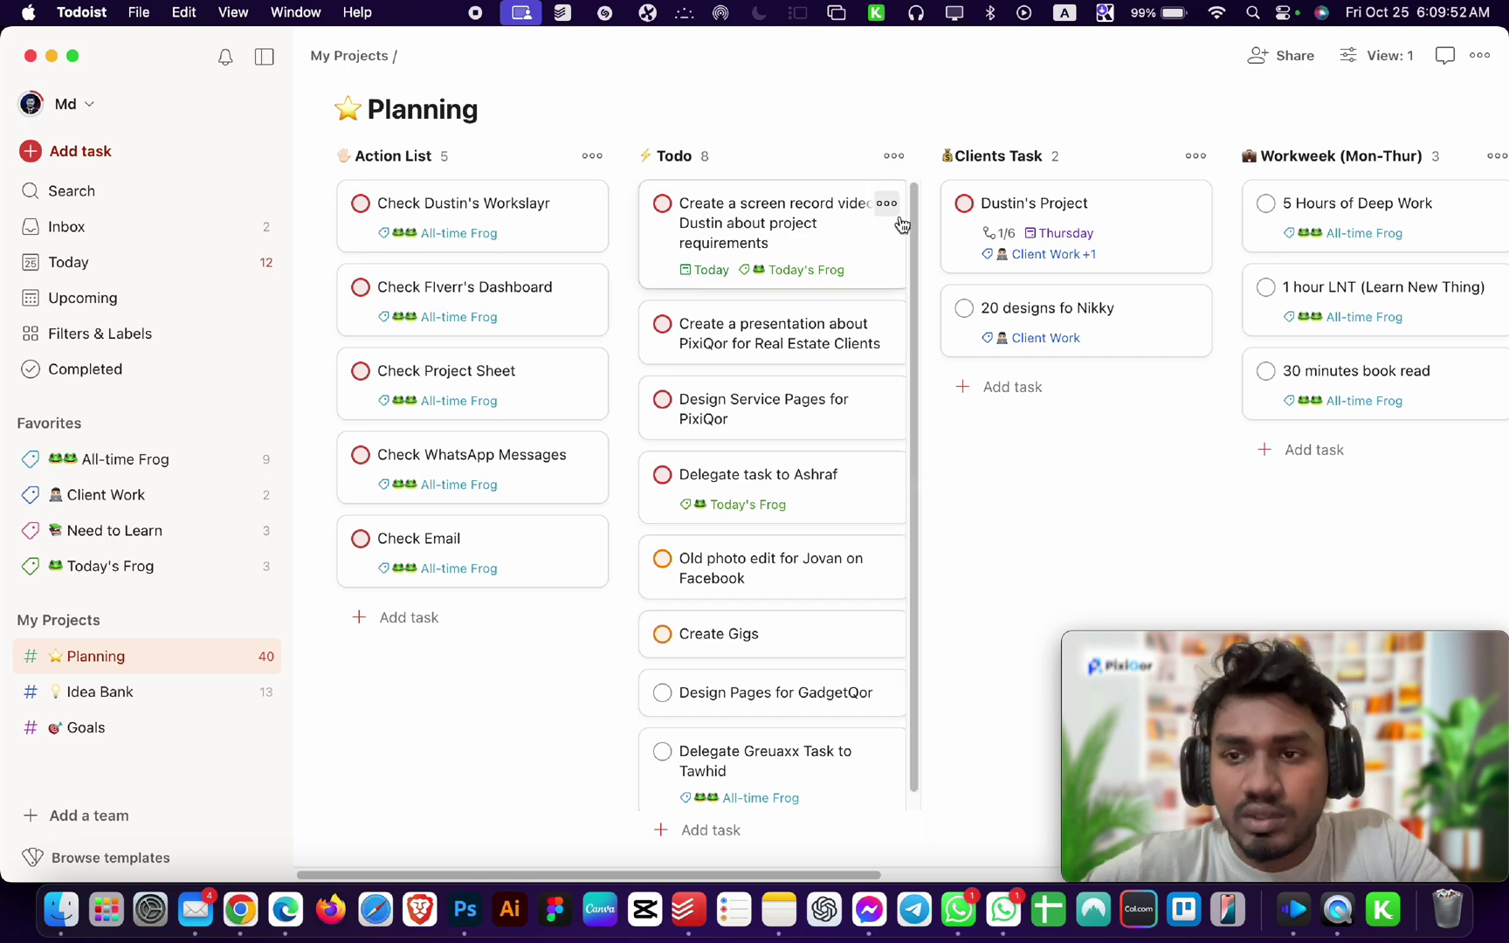
pyautogui.hscroll(15, 902, 226)
pyautogui.hscroll(-15, 842, 259)
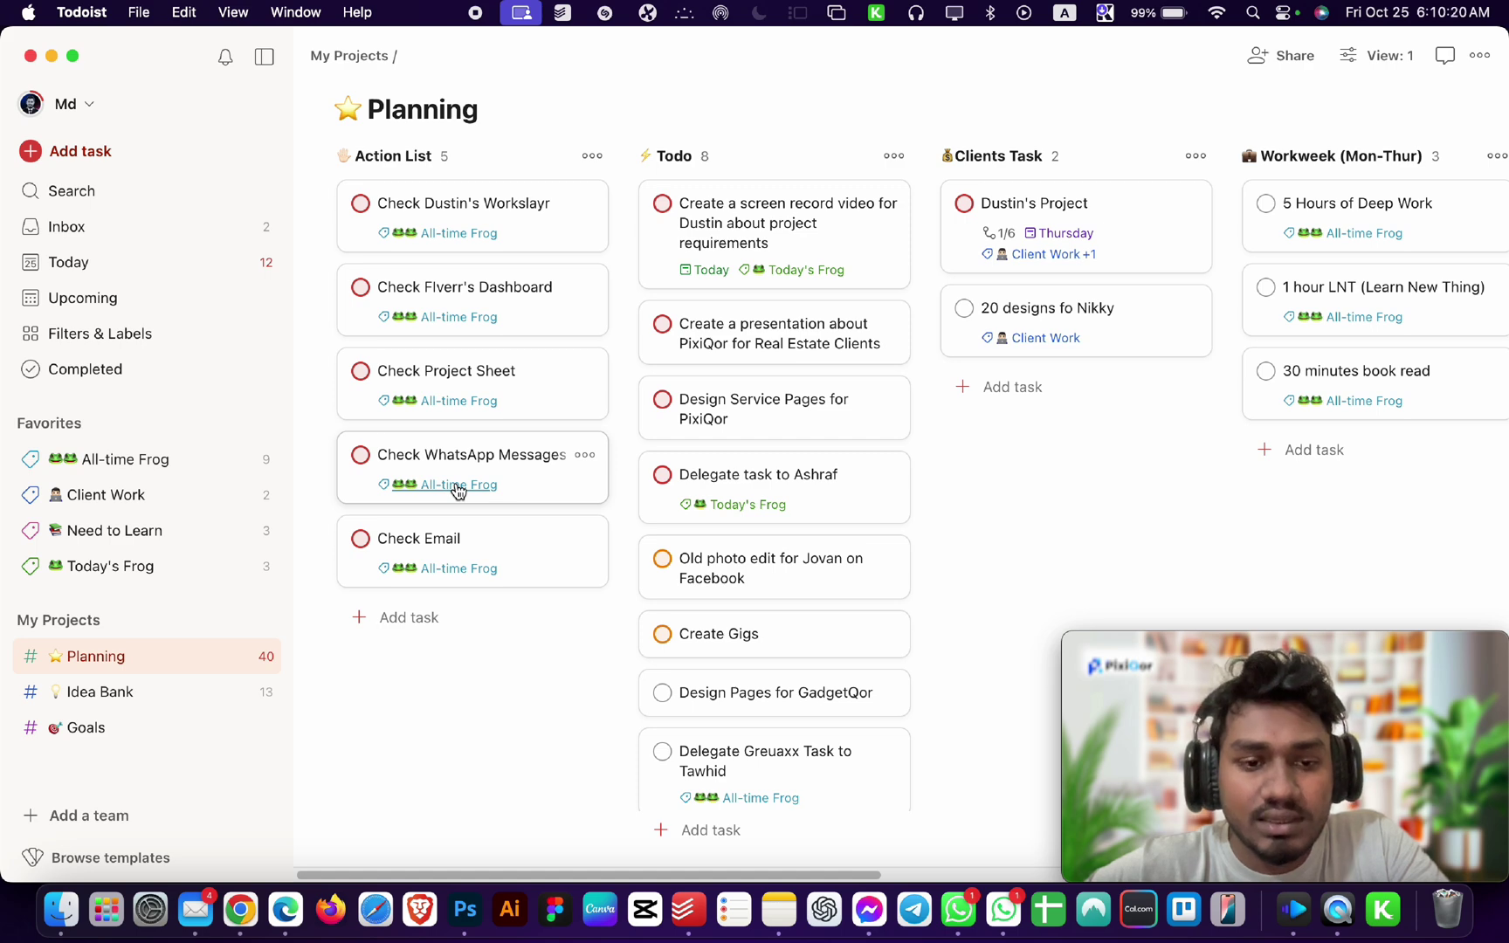
# View the tasks labelled All-time Frog, and examine the Todo section of the Planning project.
pyautogui.click(122, 463)
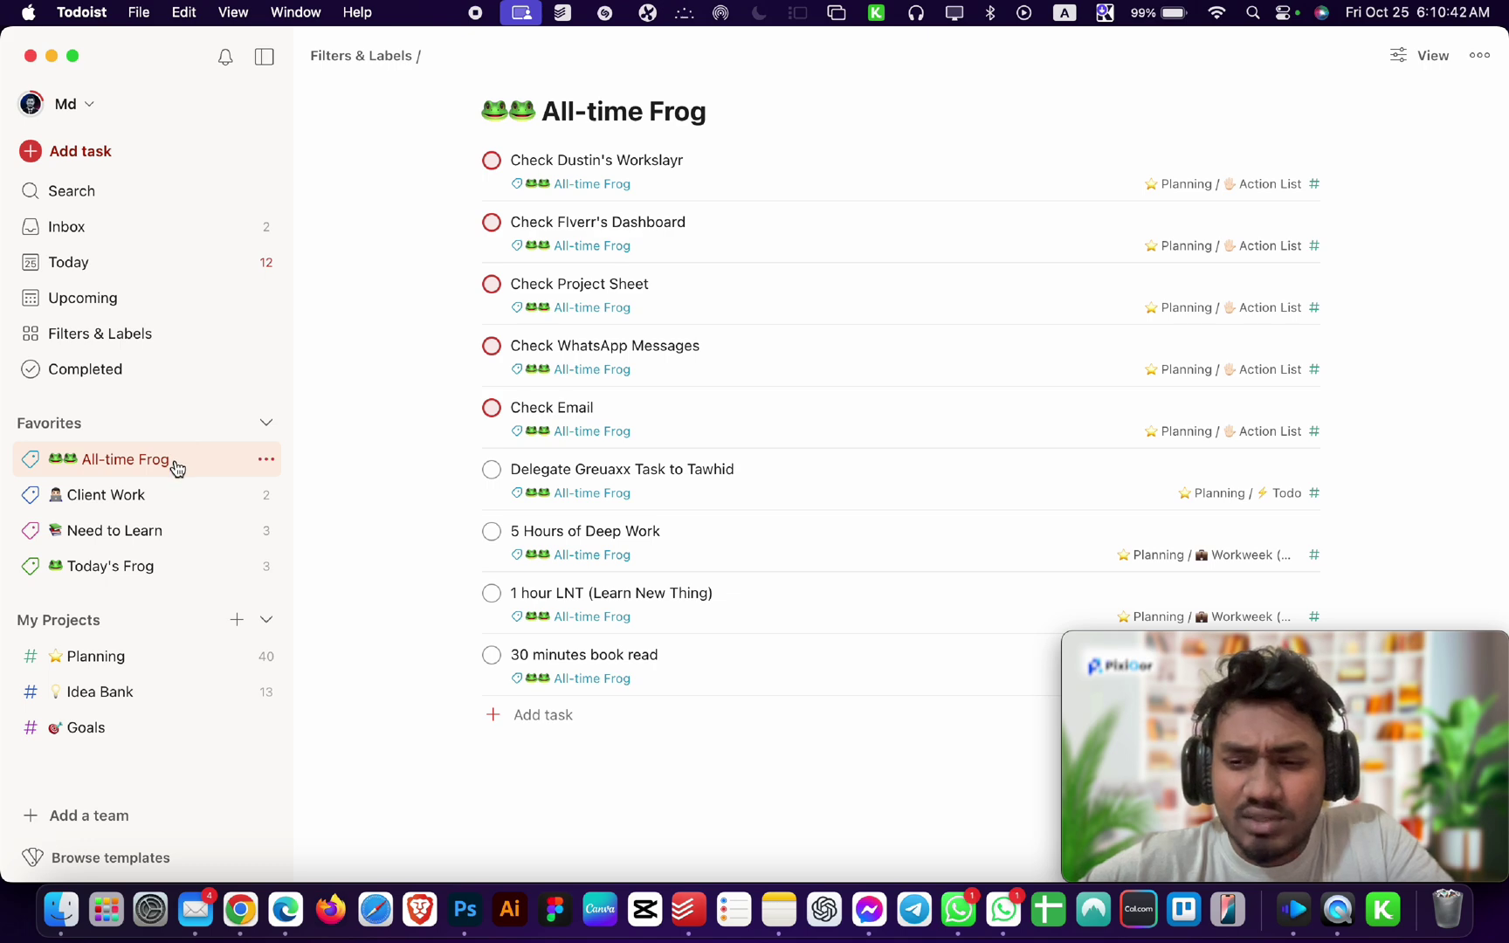
pyautogui.click(133, 654)
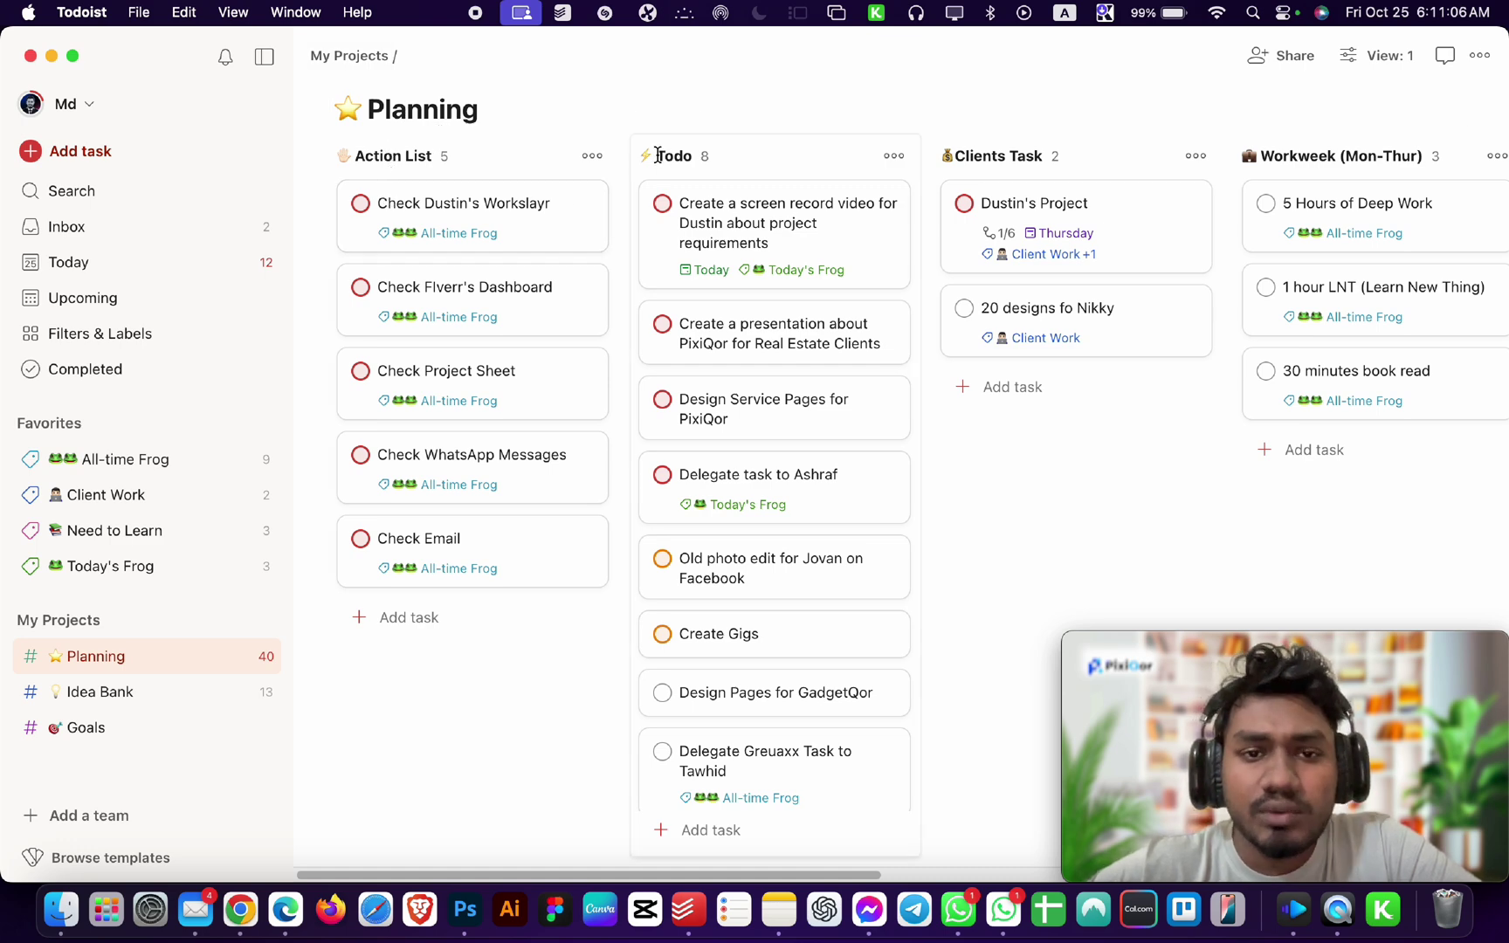
pyautogui.scroll(-1, 674, 315)
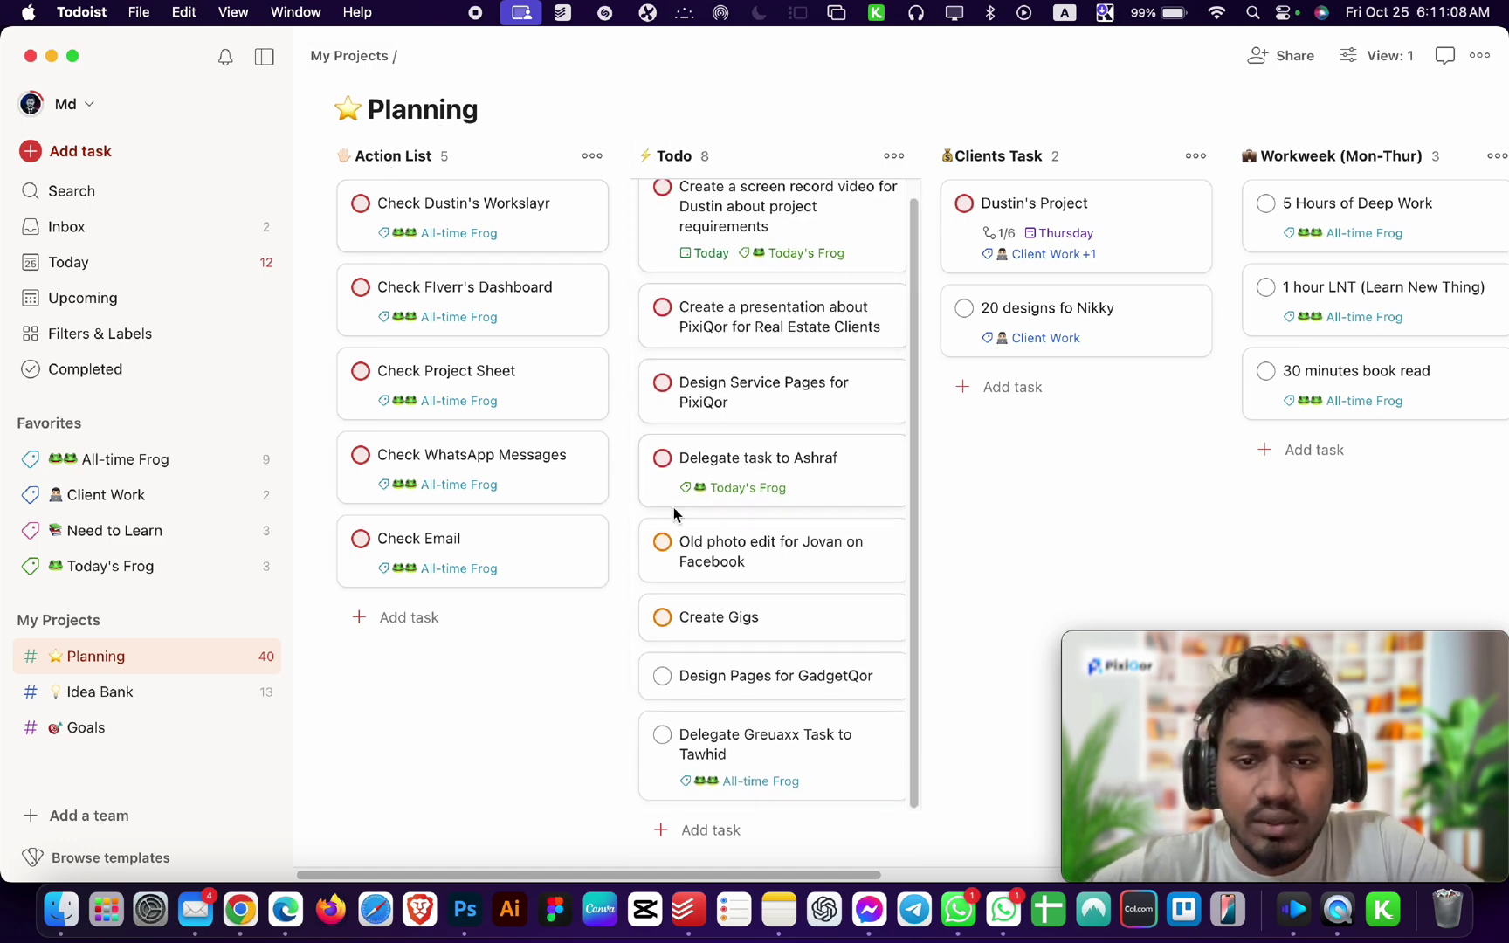
pyautogui.scroll(1, 673, 515)
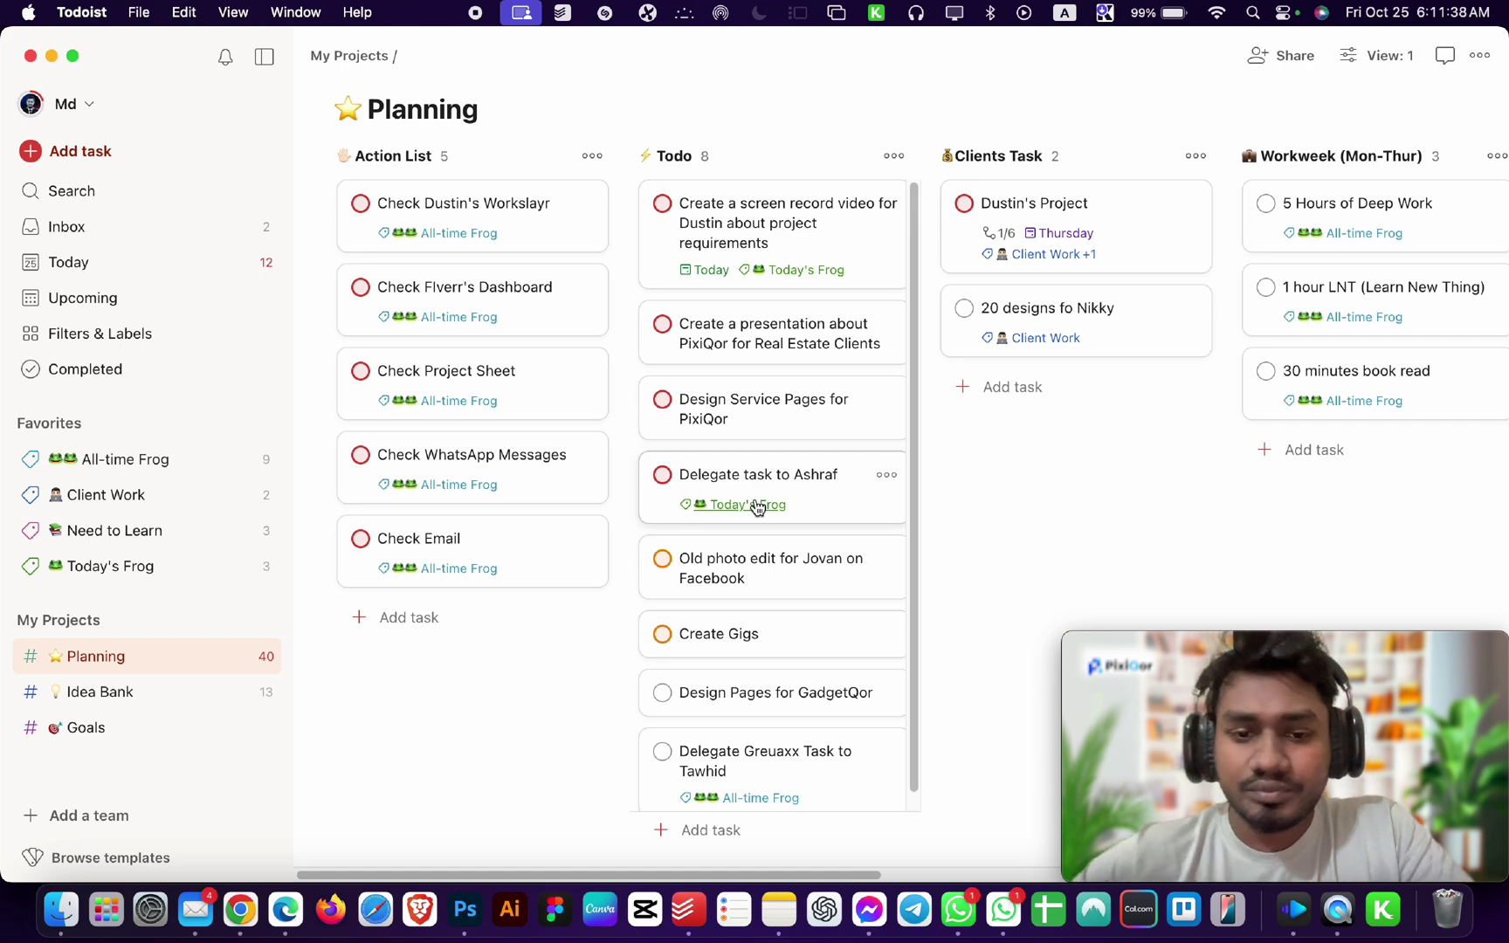
pyautogui.scroll(-1, 757, 508)
pyautogui.scroll(1, 882, 489)
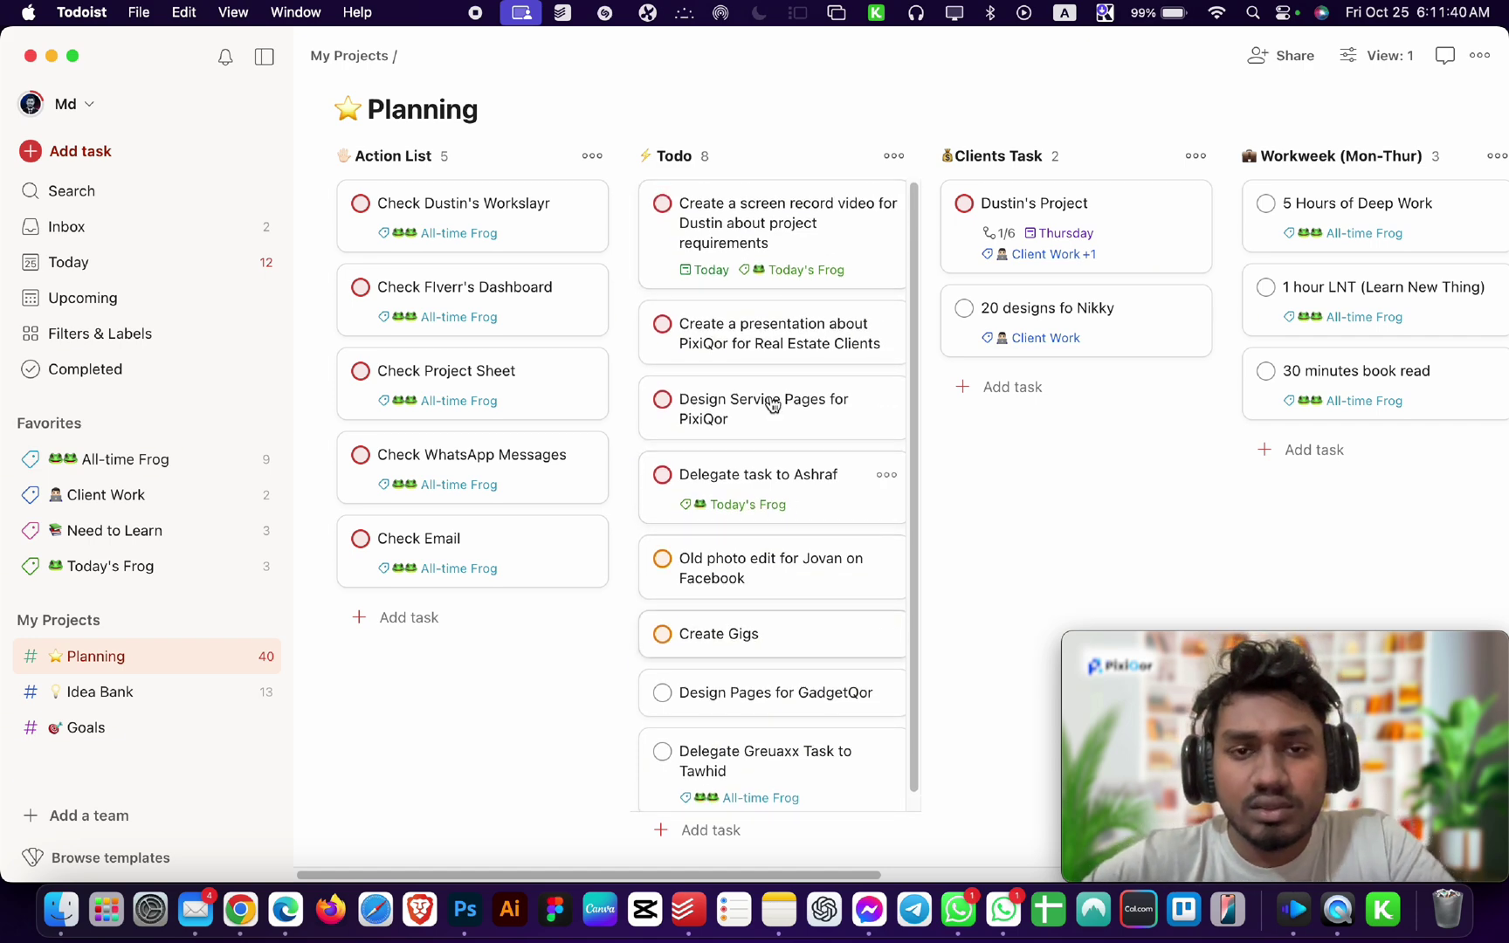
pyautogui.scroll(-1, 802, 617)
pyautogui.scroll(1, 850, 435)
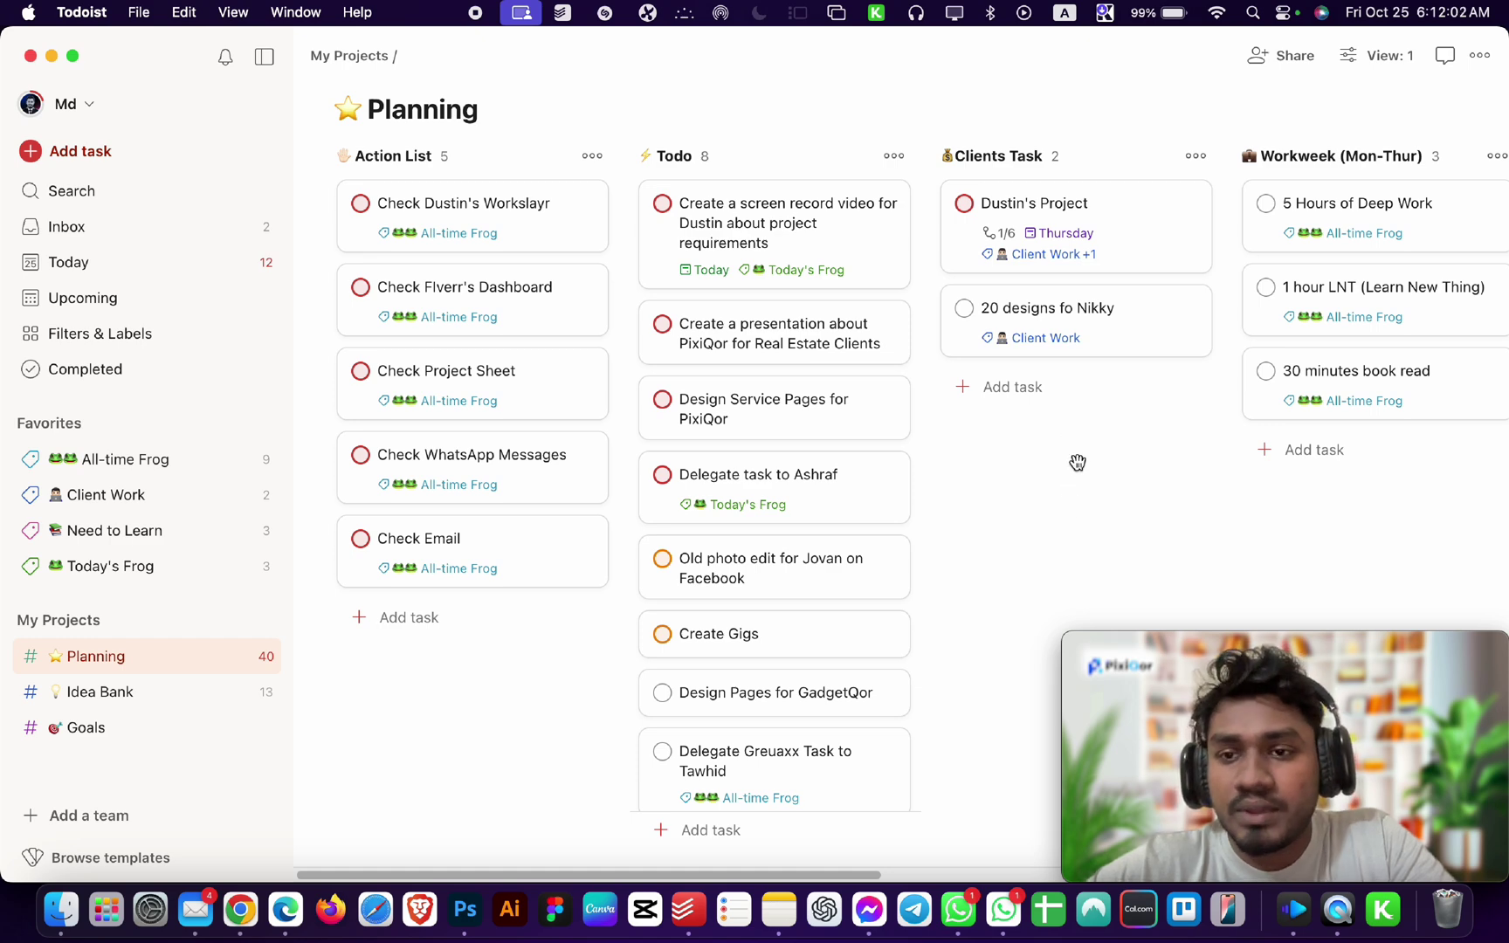
# Complete the sub-tasks Design for Connected Solution and Superior Solutions in the first Clients Task item, restore them as incomplete, and close the task.
pyautogui.hscroll(3, 1074, 462)
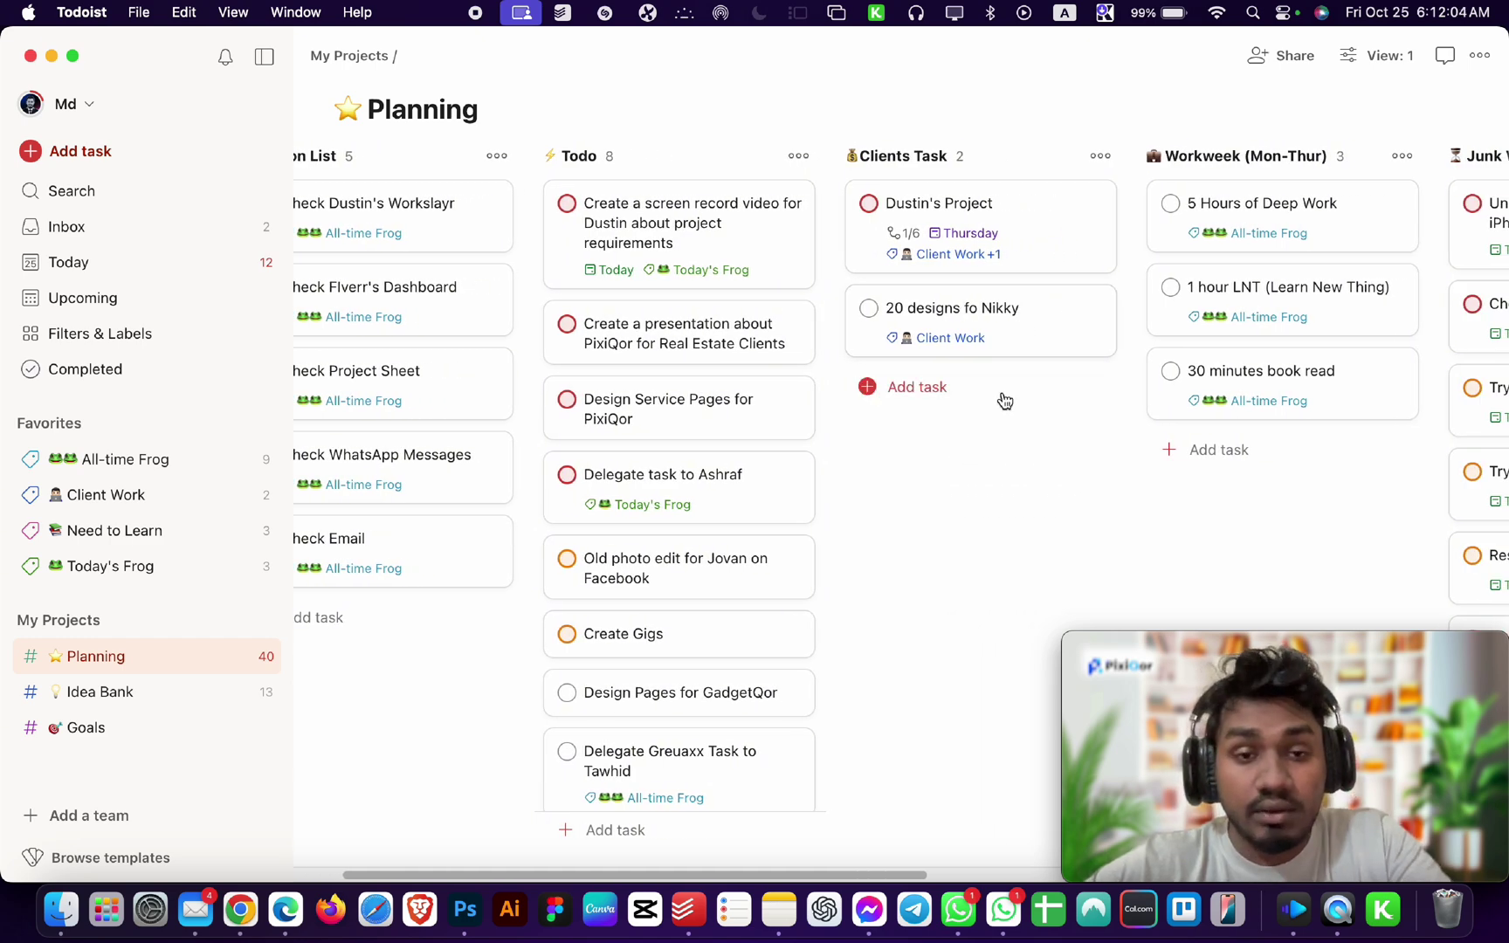
pyautogui.click(994, 212)
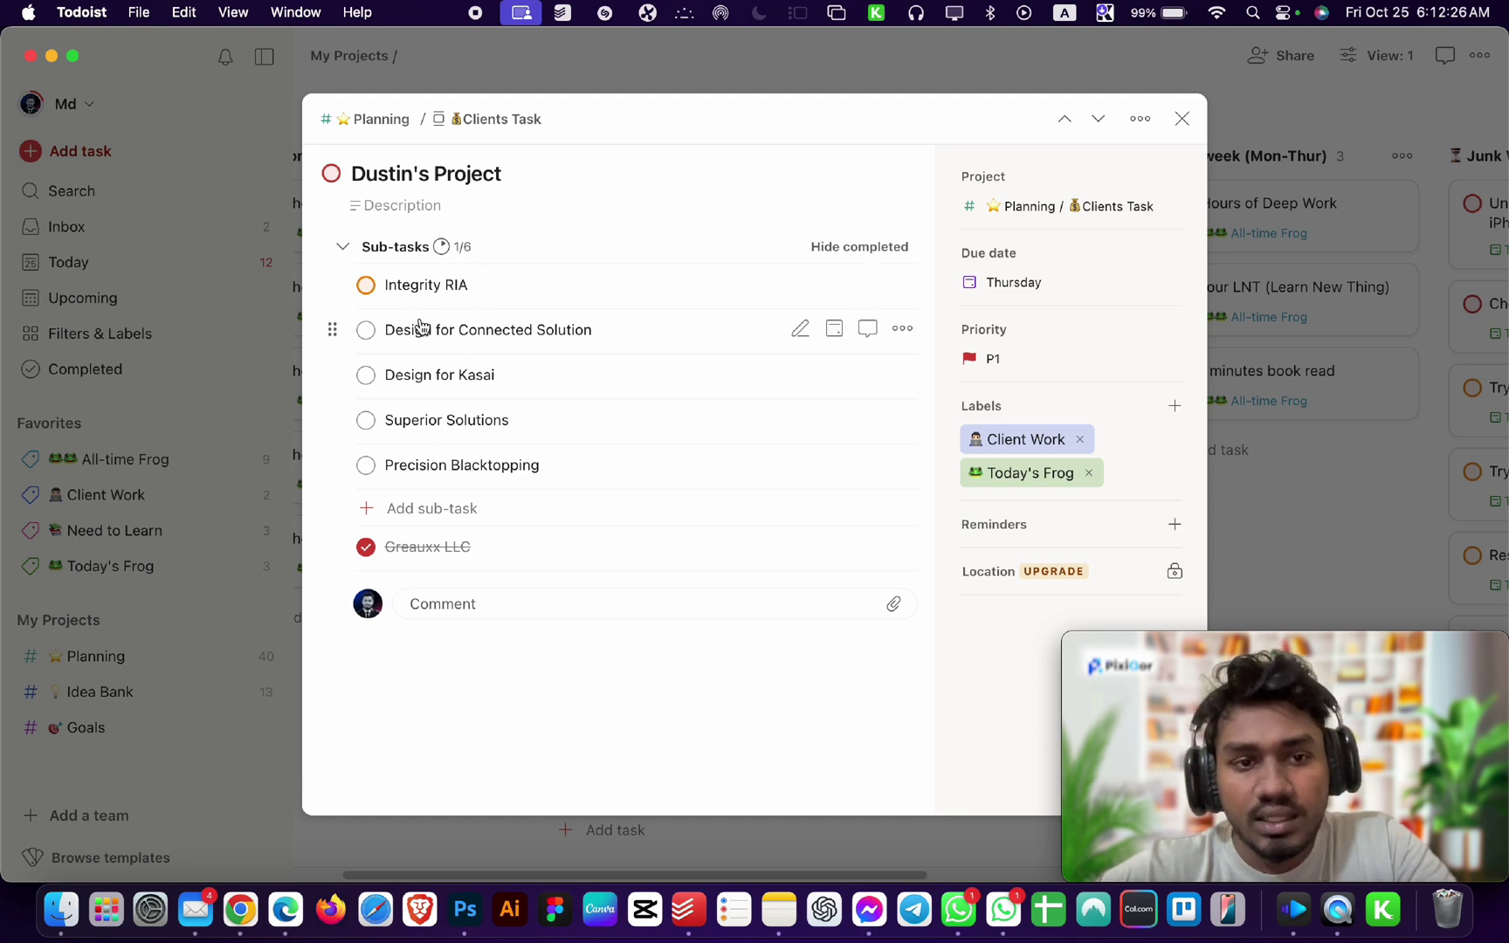
pyautogui.click(366, 329)
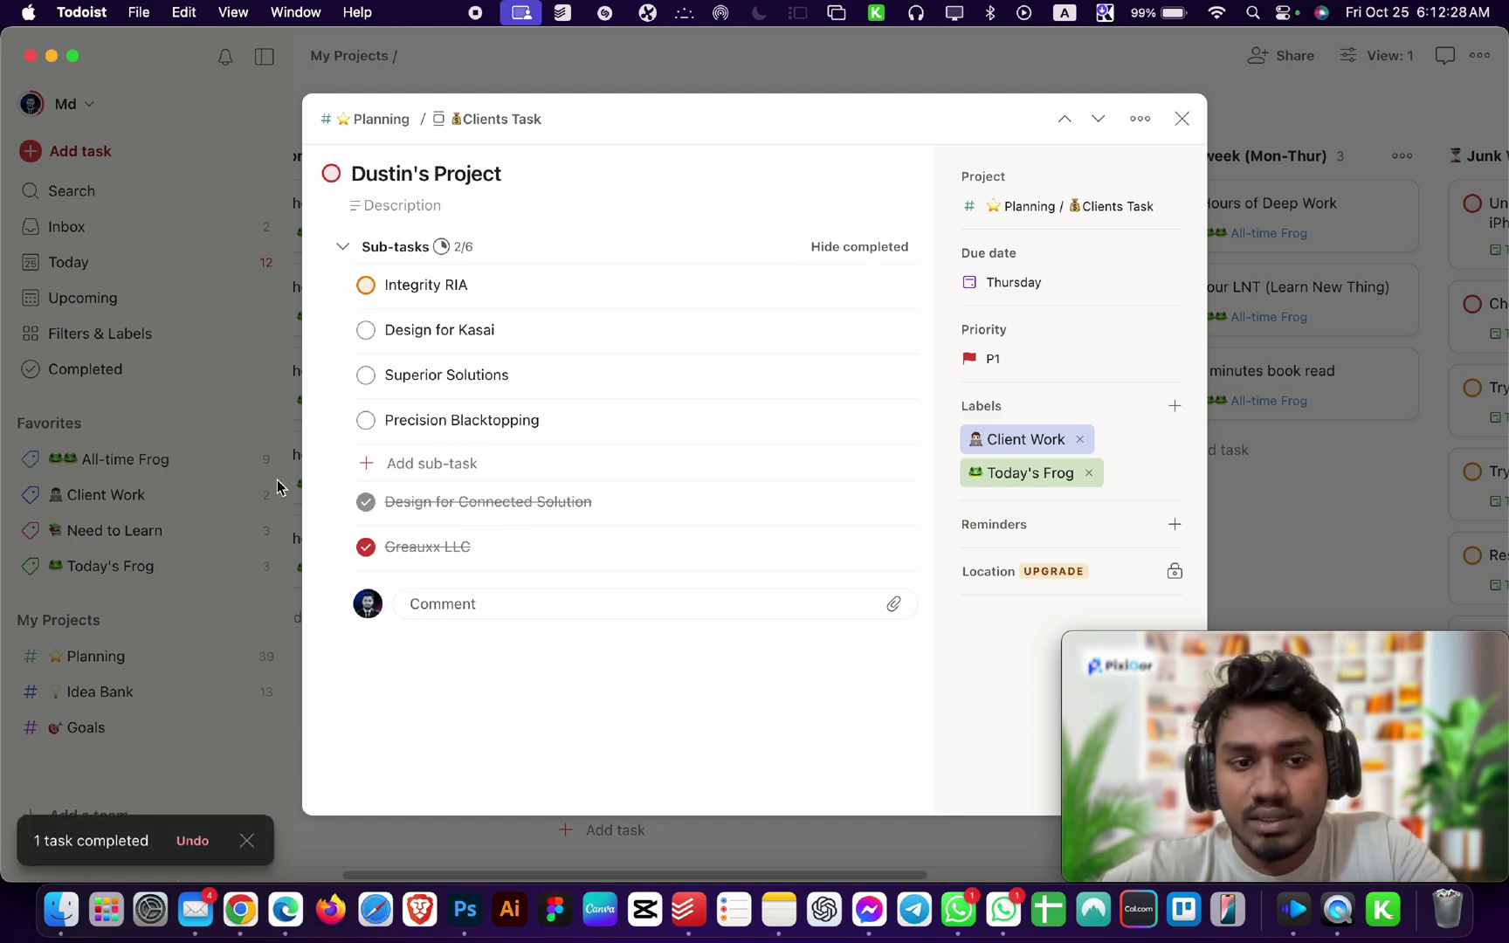
pyautogui.click(366, 375)
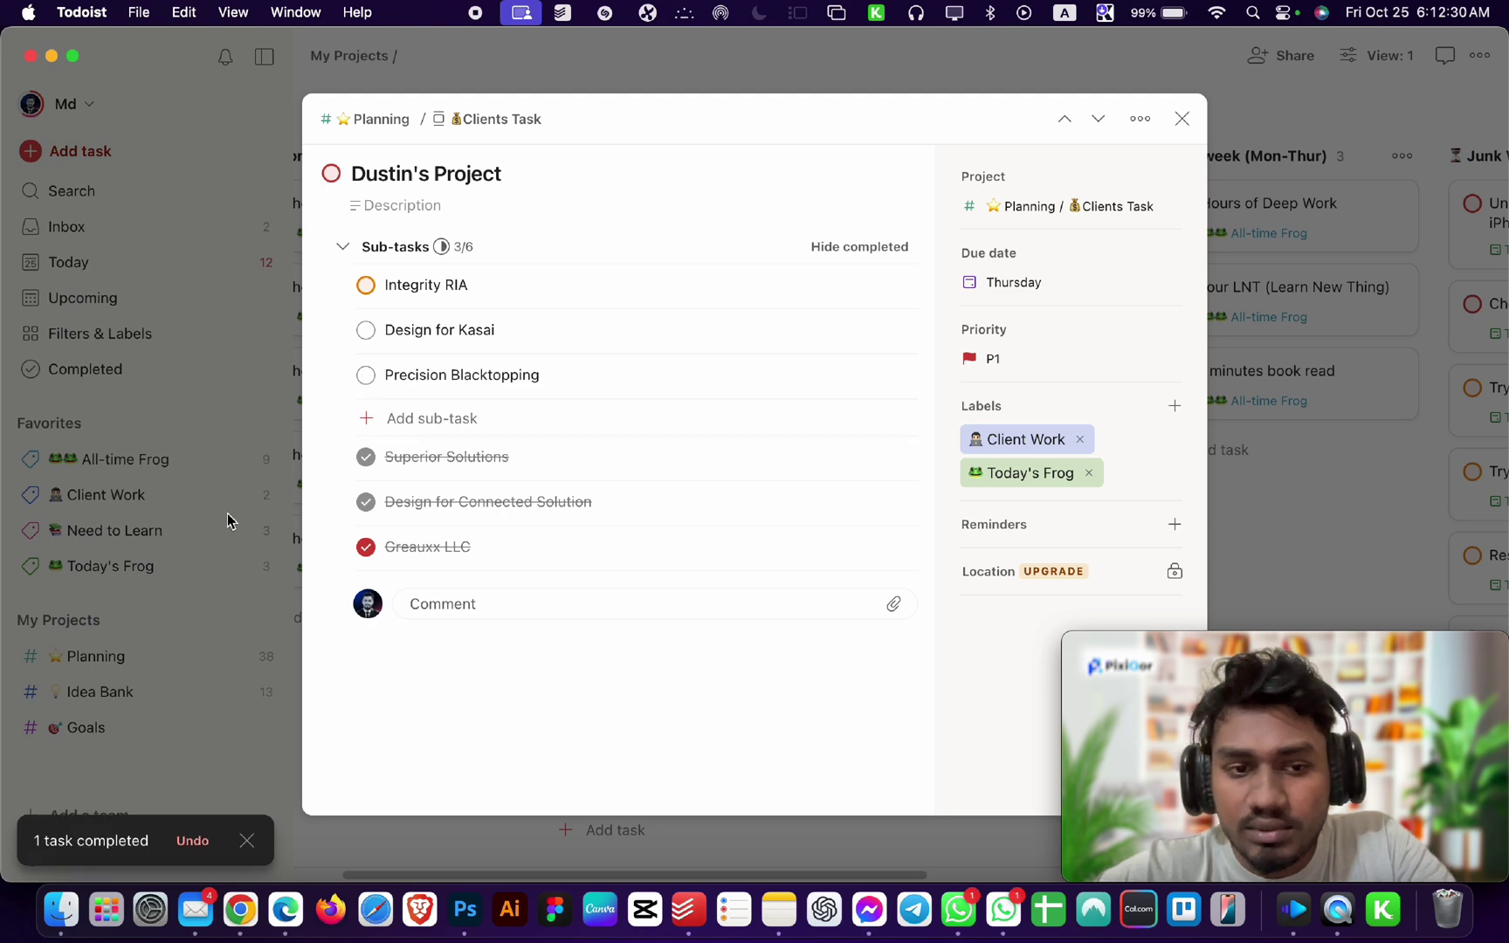
pyautogui.click(366, 505)
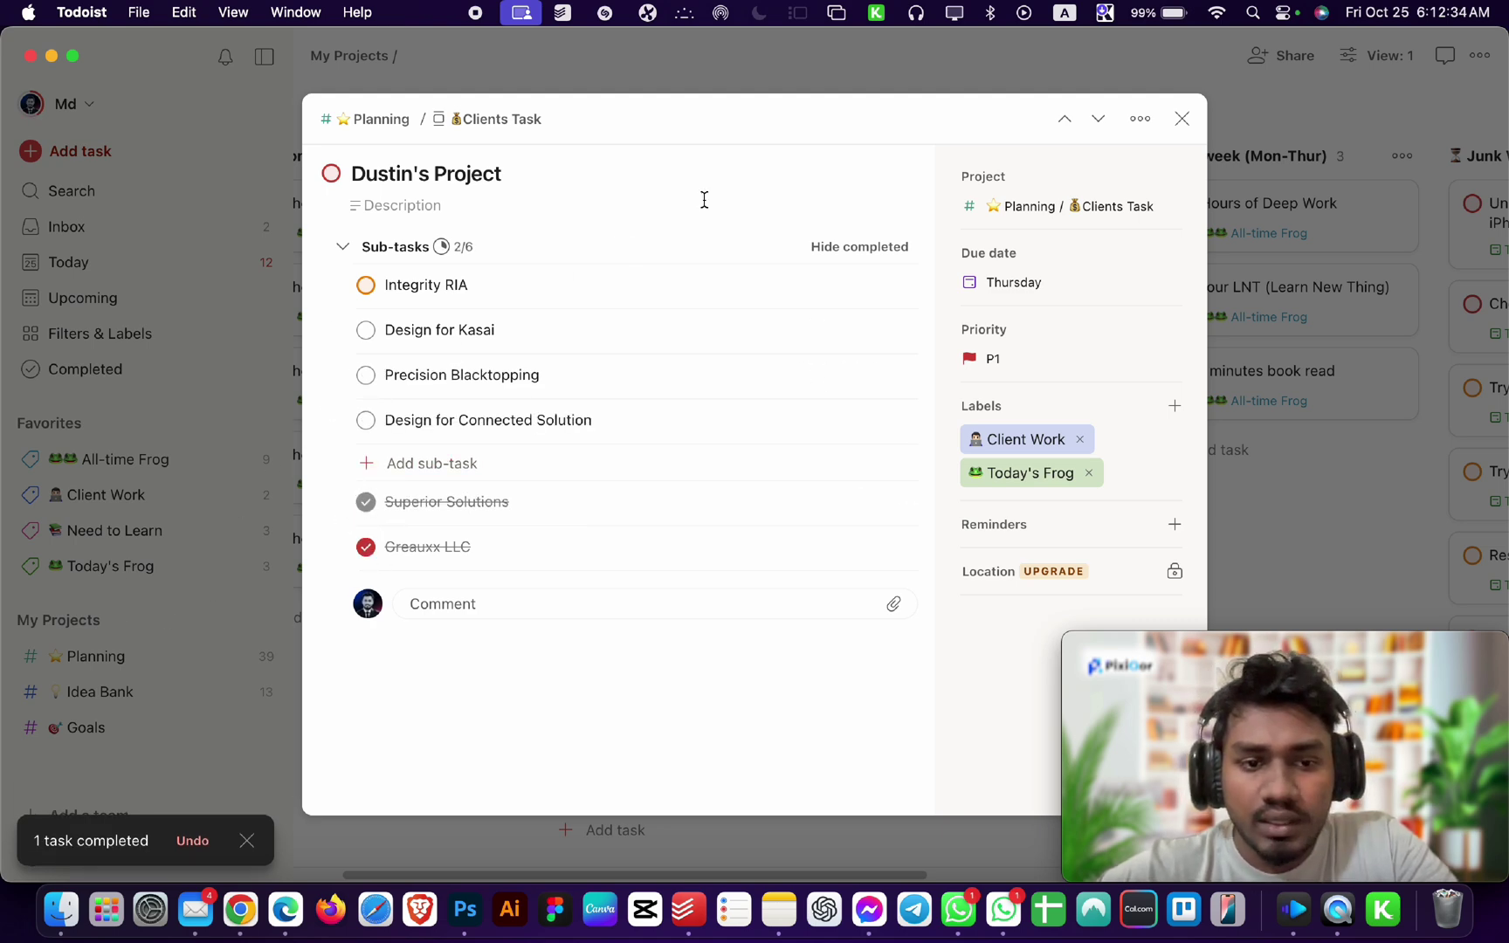
pyautogui.click(1181, 118)
# Examine the tasks in the Workweek (Mon-Thur) section of the Planning board.
pyautogui.hscroll(5, 826, 154)
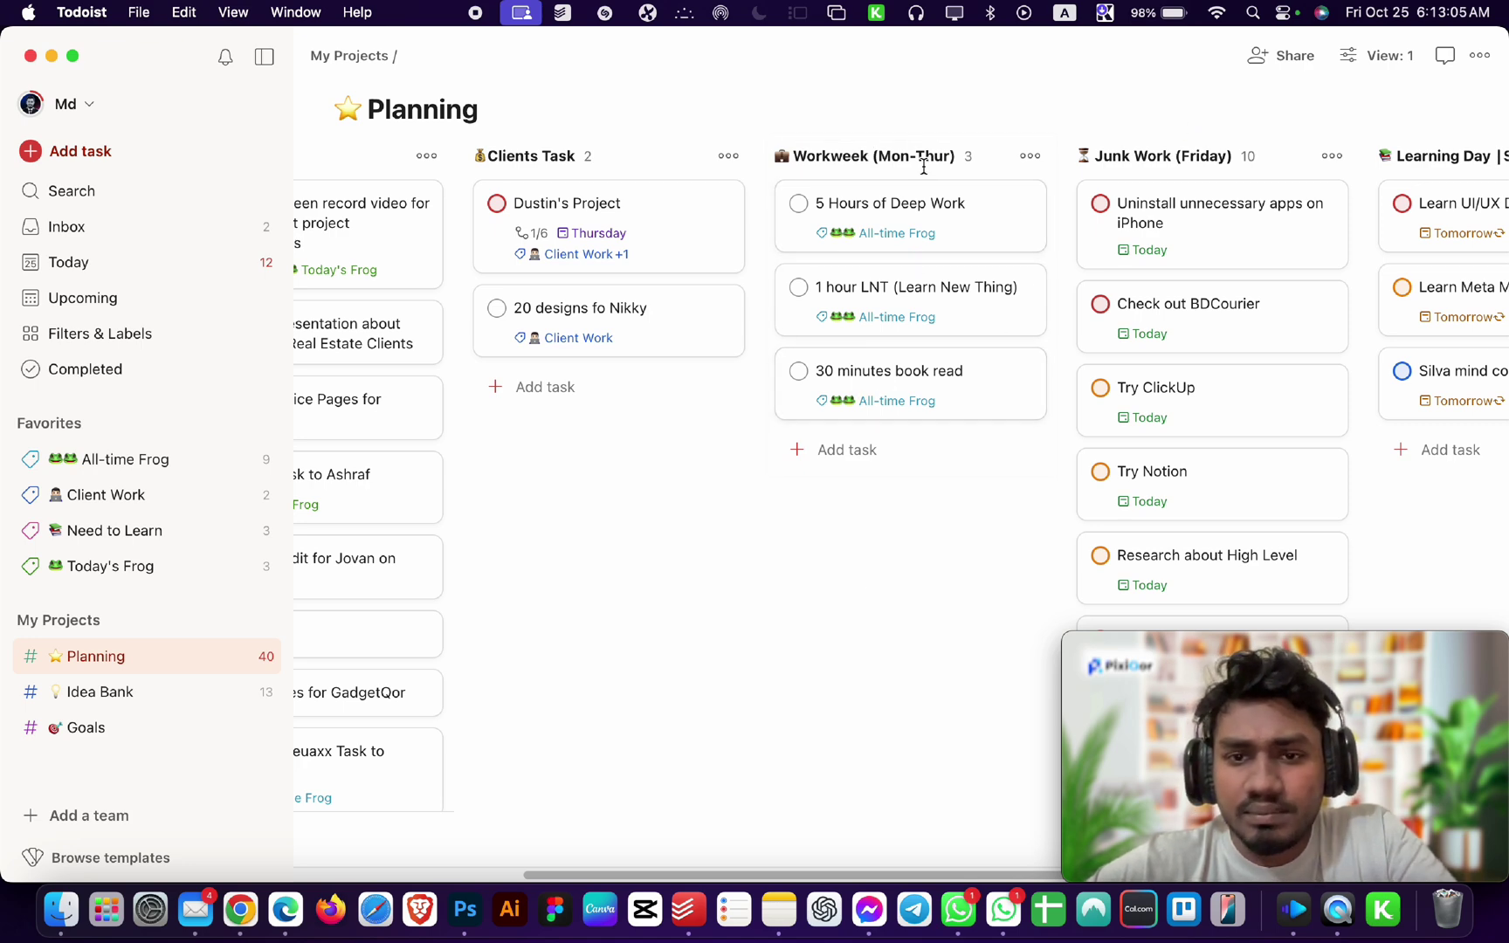
pyautogui.moveTo(905, 174); pyautogui.dragTo(905, 174)
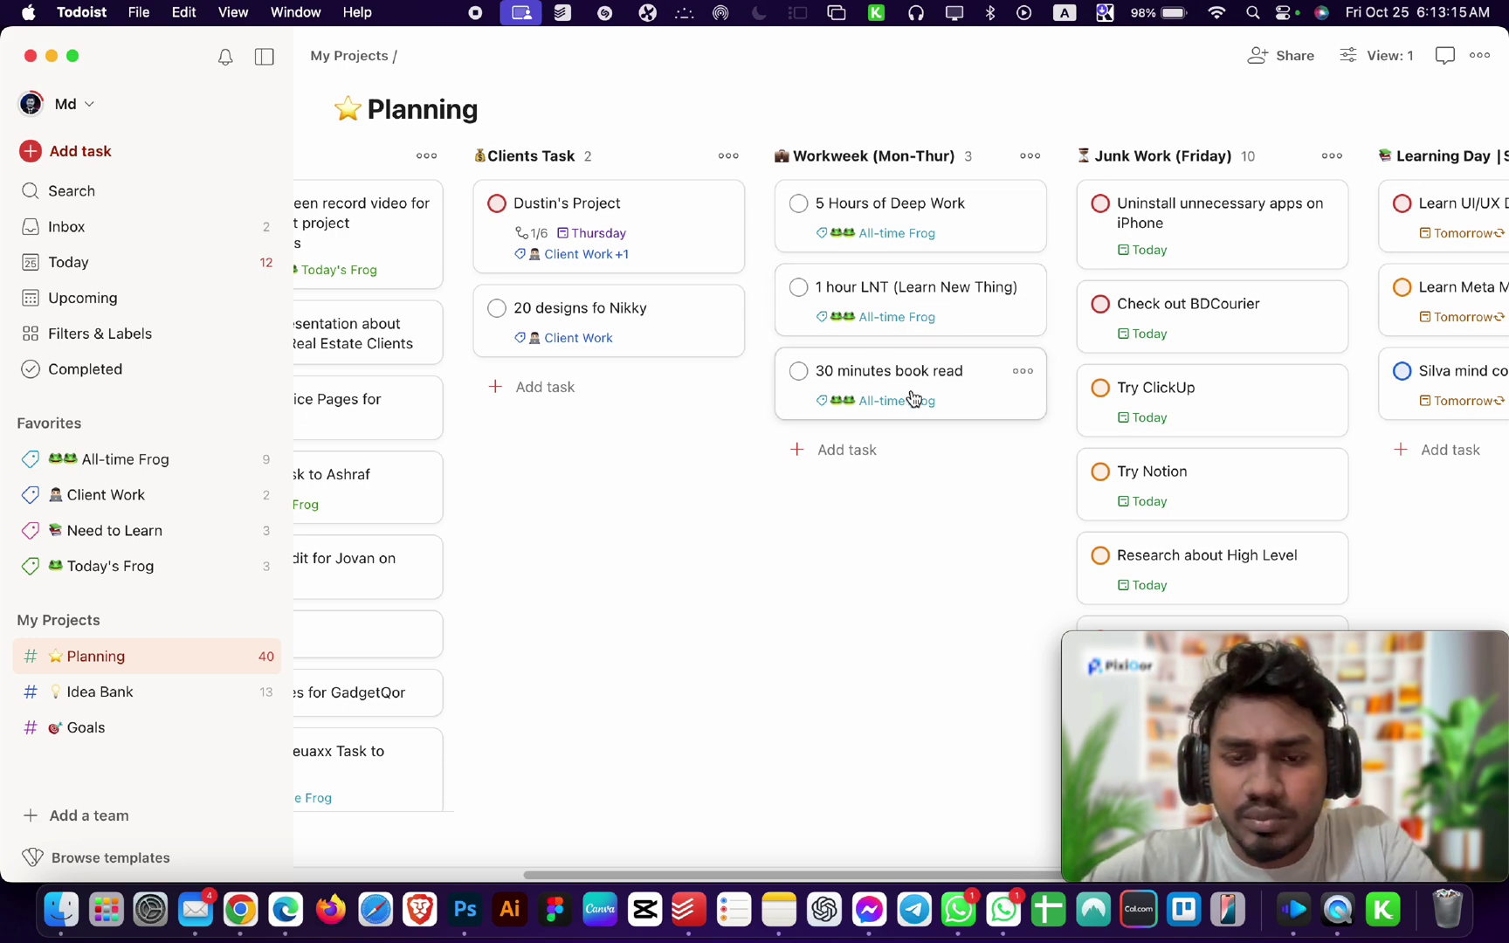
pyautogui.hscroll(-10, 600, 576)
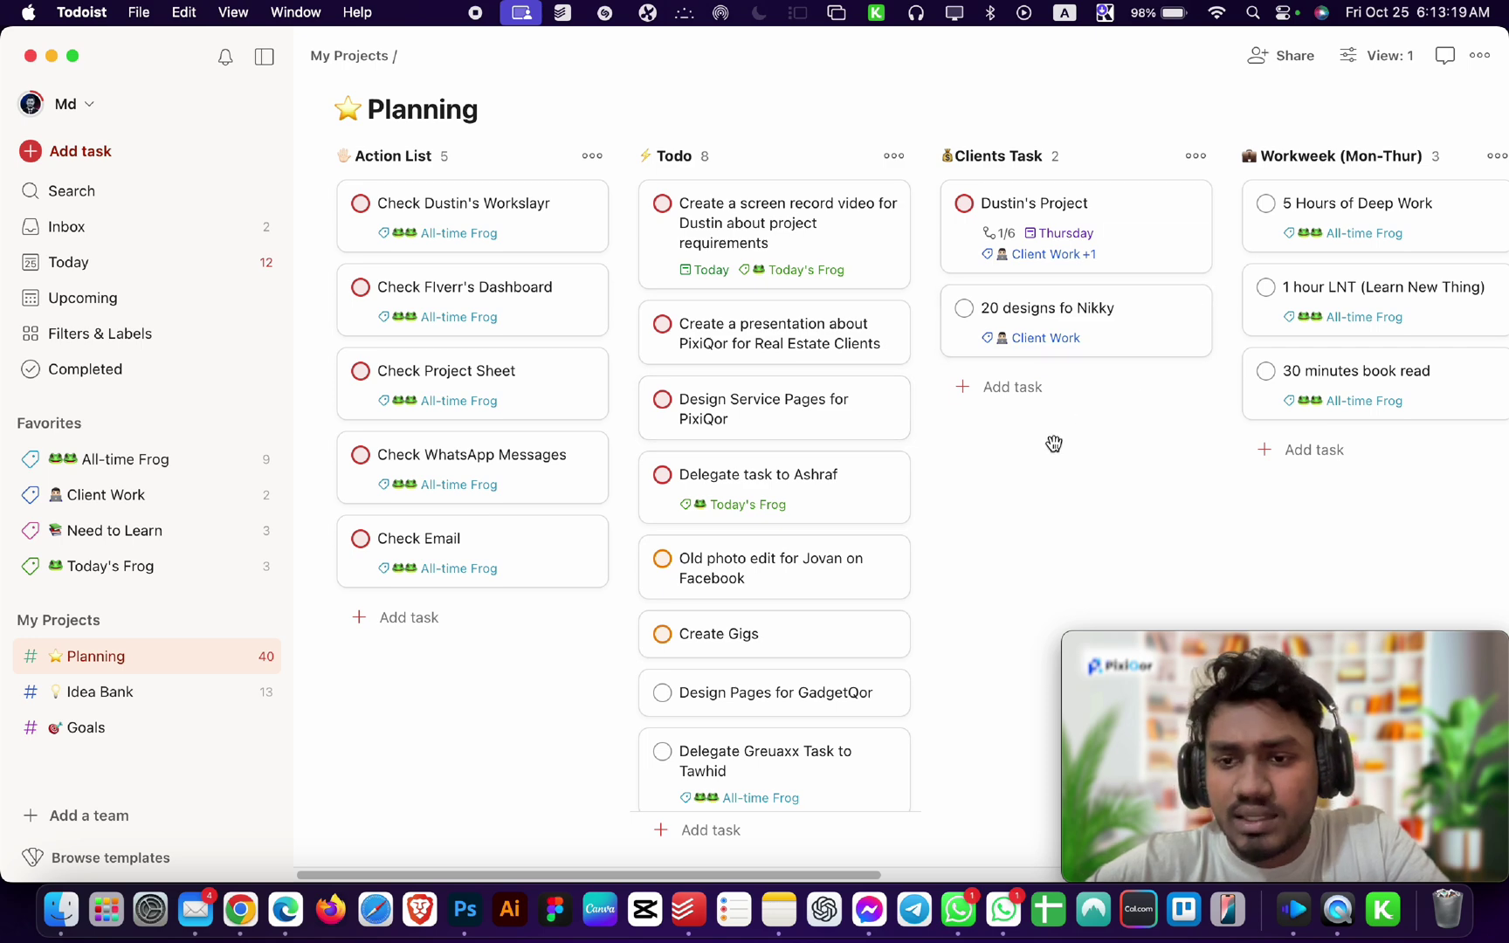
pyautogui.moveTo(1054, 444); pyautogui.dragTo(748, 490)
pyautogui.hscroll(5, 744, 489)
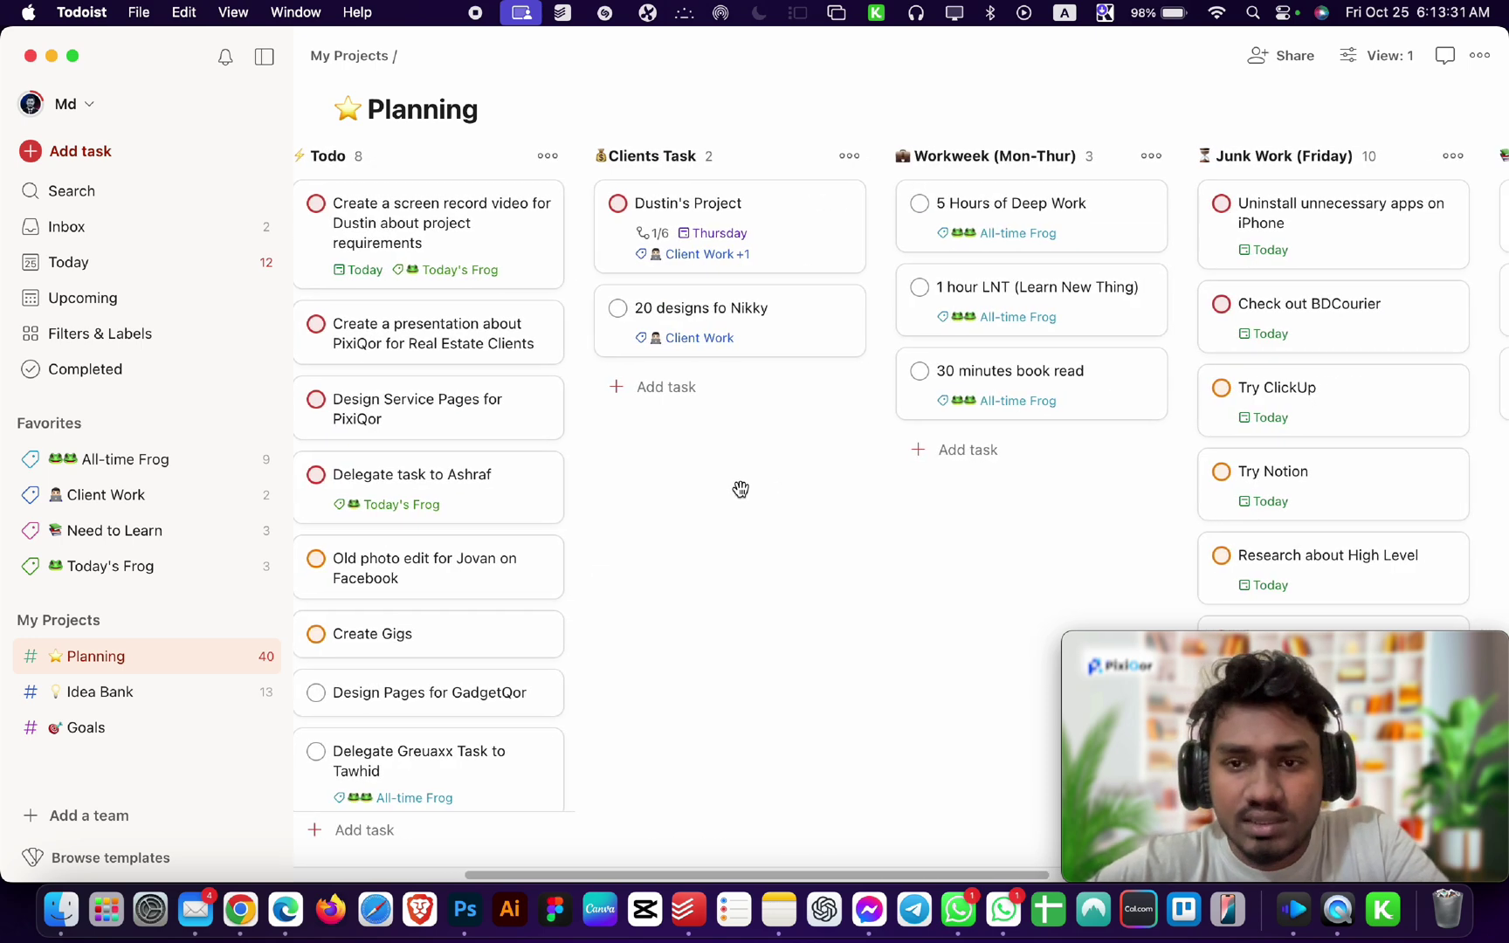
pyautogui.hscroll(1, 740, 489)
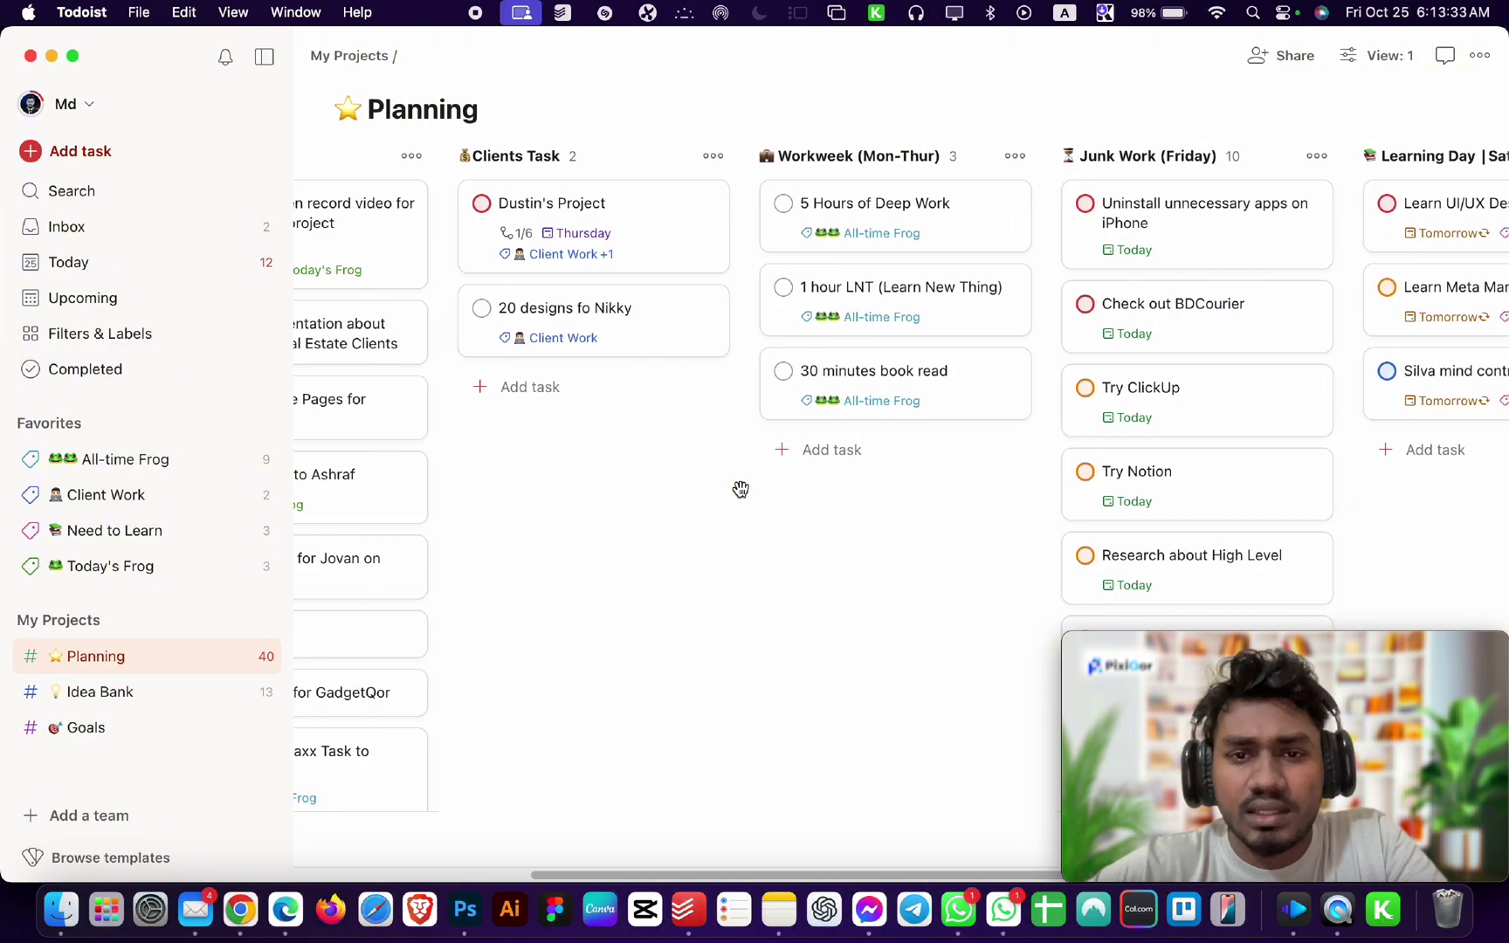
# Look over the remaining Planning sections and read through the tasks in Junk Work (Friday).
pyautogui.hscroll(20, 737, 488)
pyautogui.hscroll(-10, 707, 483)
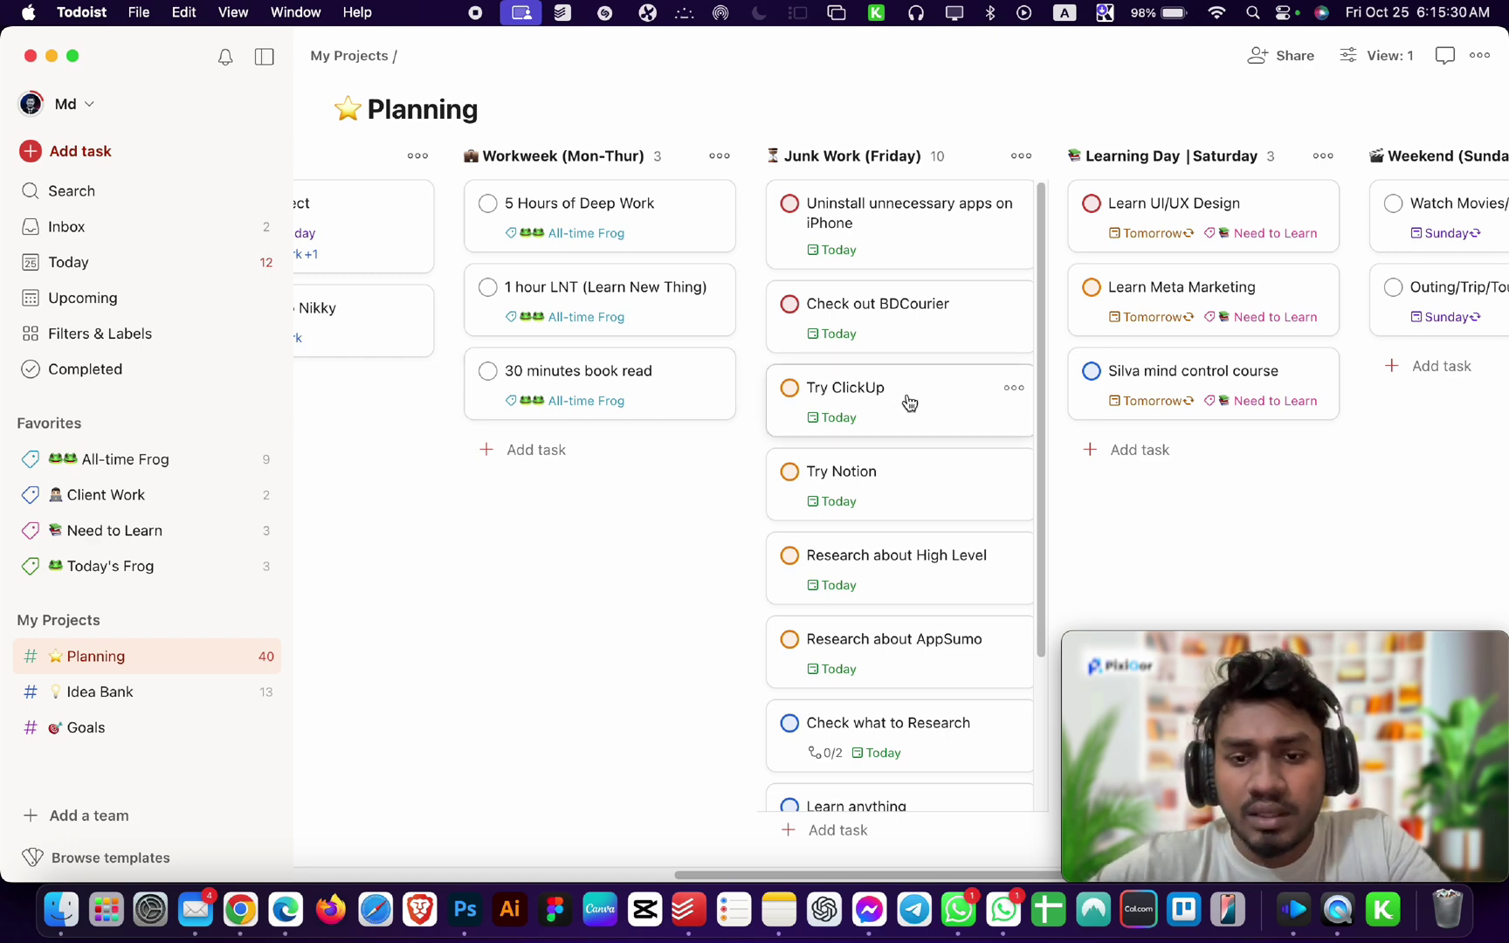
pyautogui.scroll(-2, 908, 463)
pyautogui.scroll(-3, 891, 602)
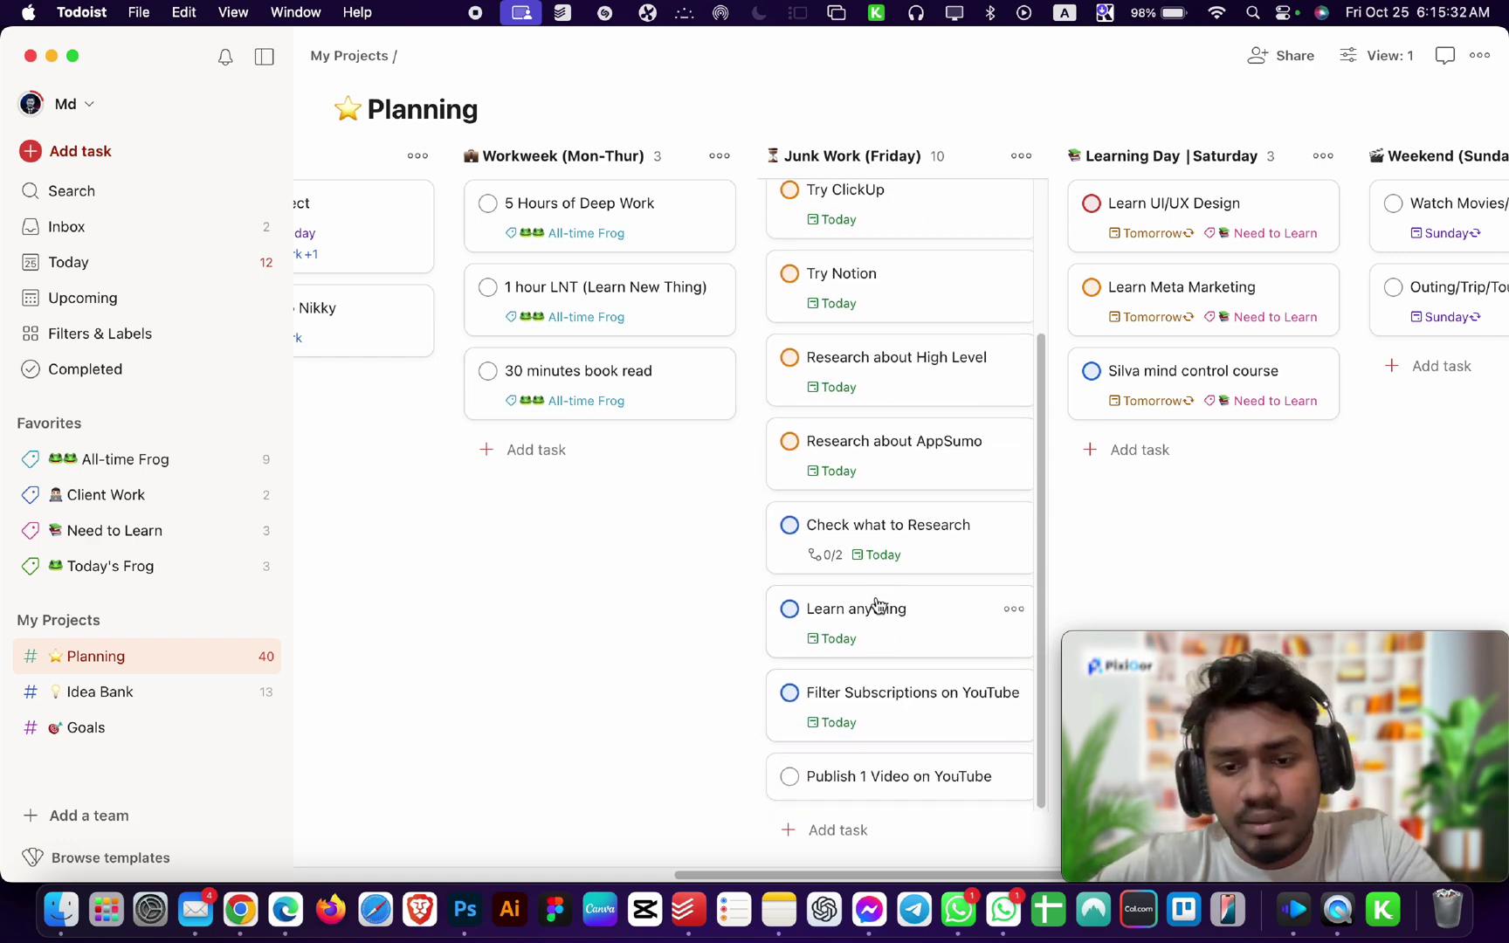
pyautogui.scroll(5, 869, 650)
pyautogui.scroll(-3, 886, 591)
pyautogui.scroll(3, 882, 623)
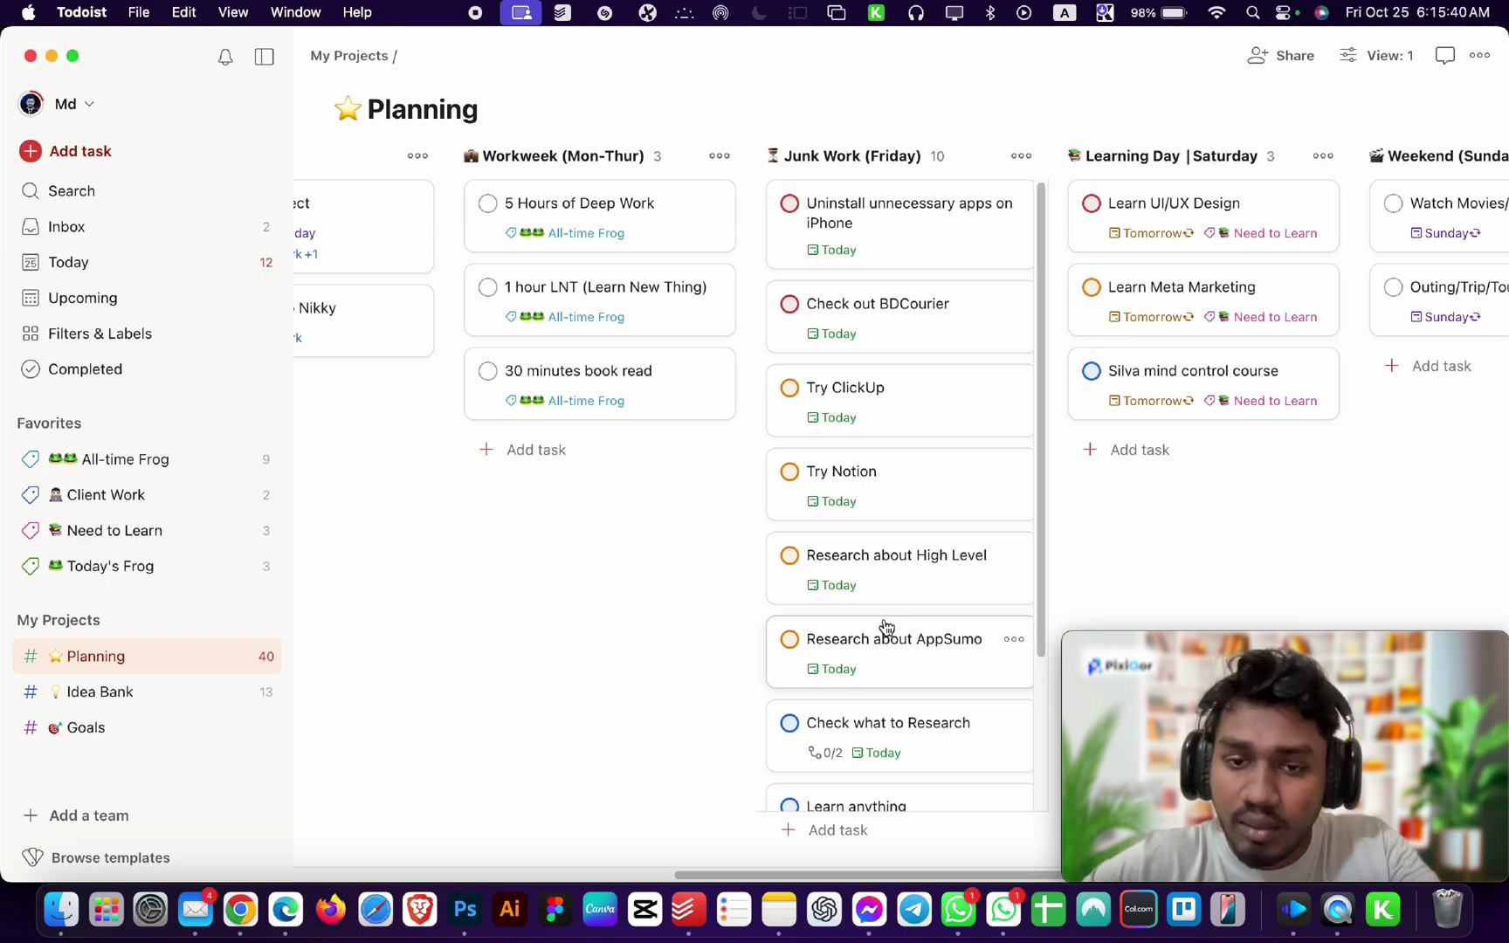
# Review the Junk Work (Friday) tasks and the neighbouring Learning Day | Saturday and Weekend (Sunday) sections.
pyautogui.scroll(-3, 876, 699)
pyautogui.scroll(3, 869, 691)
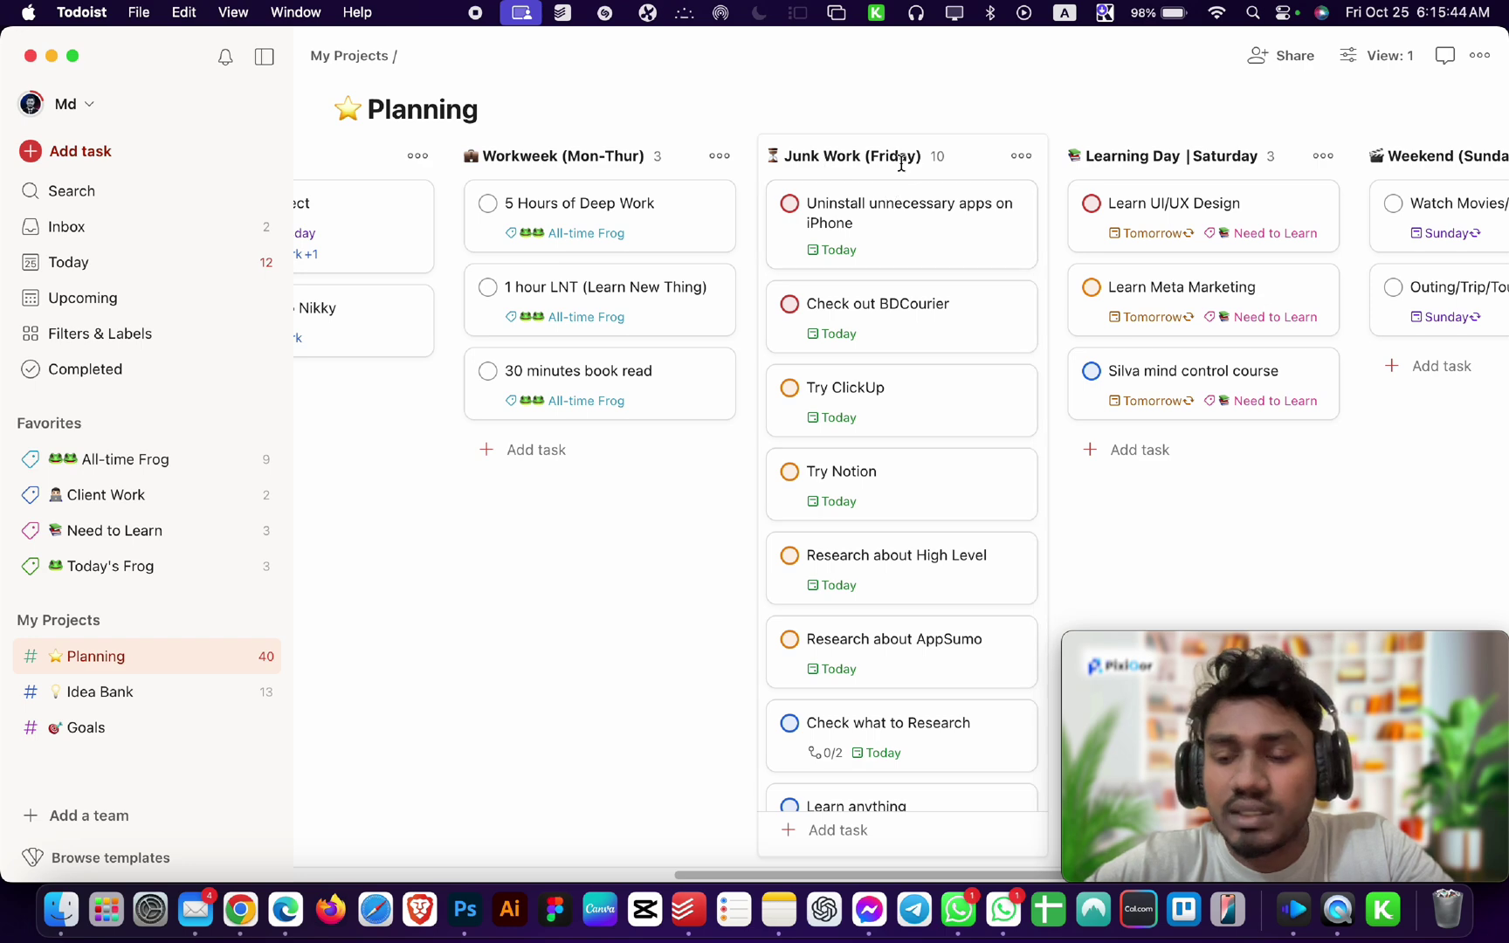
pyautogui.moveTo(830, 590)
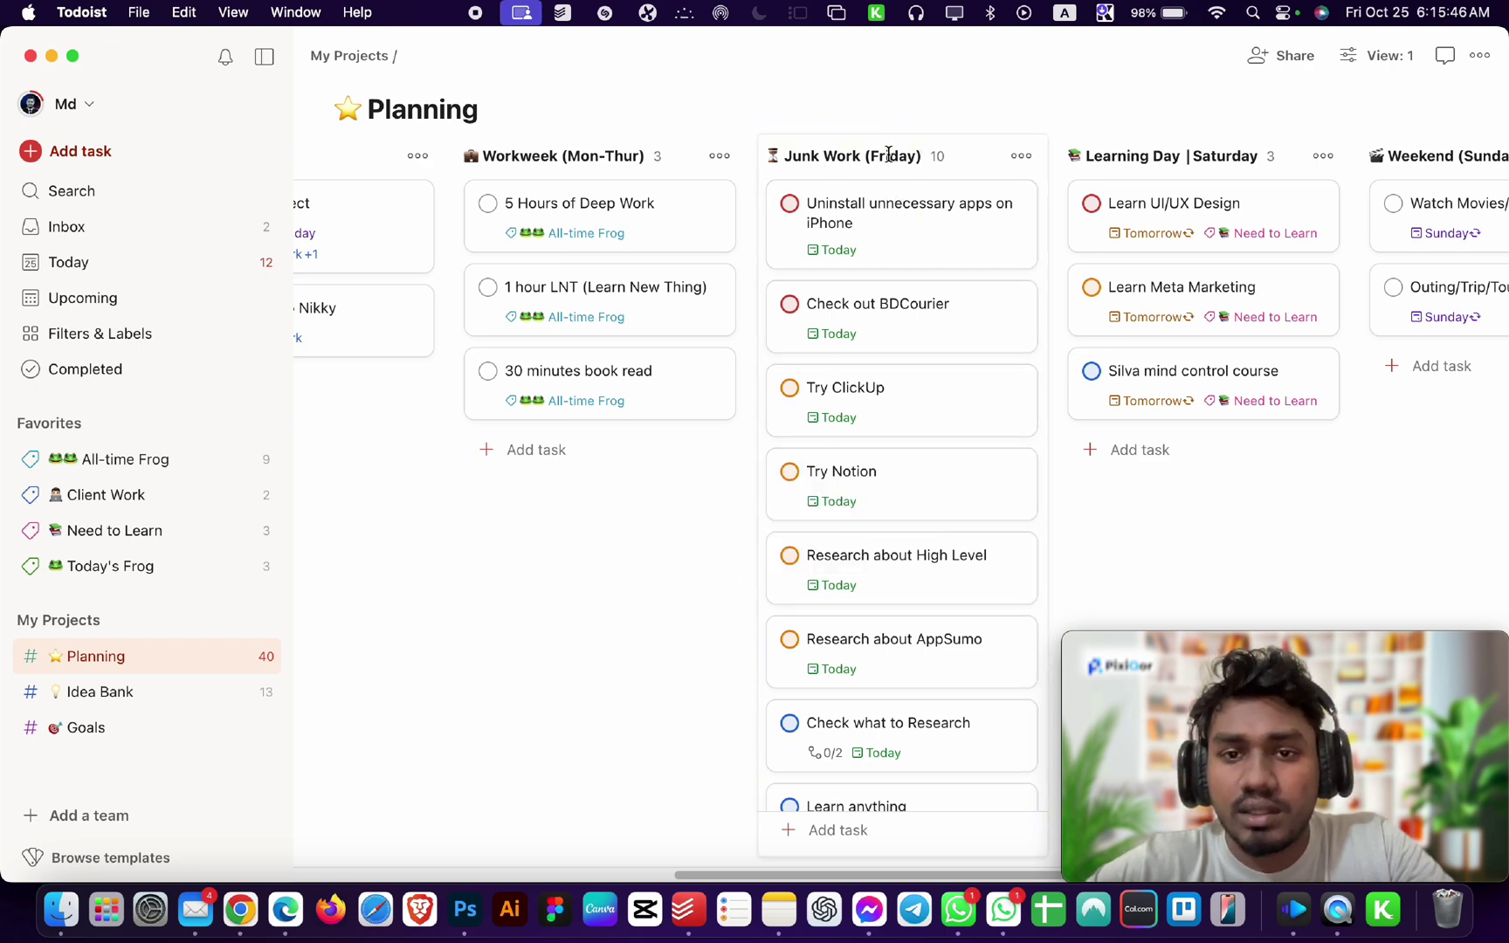
pyautogui.hscroll(6, 889, 156)
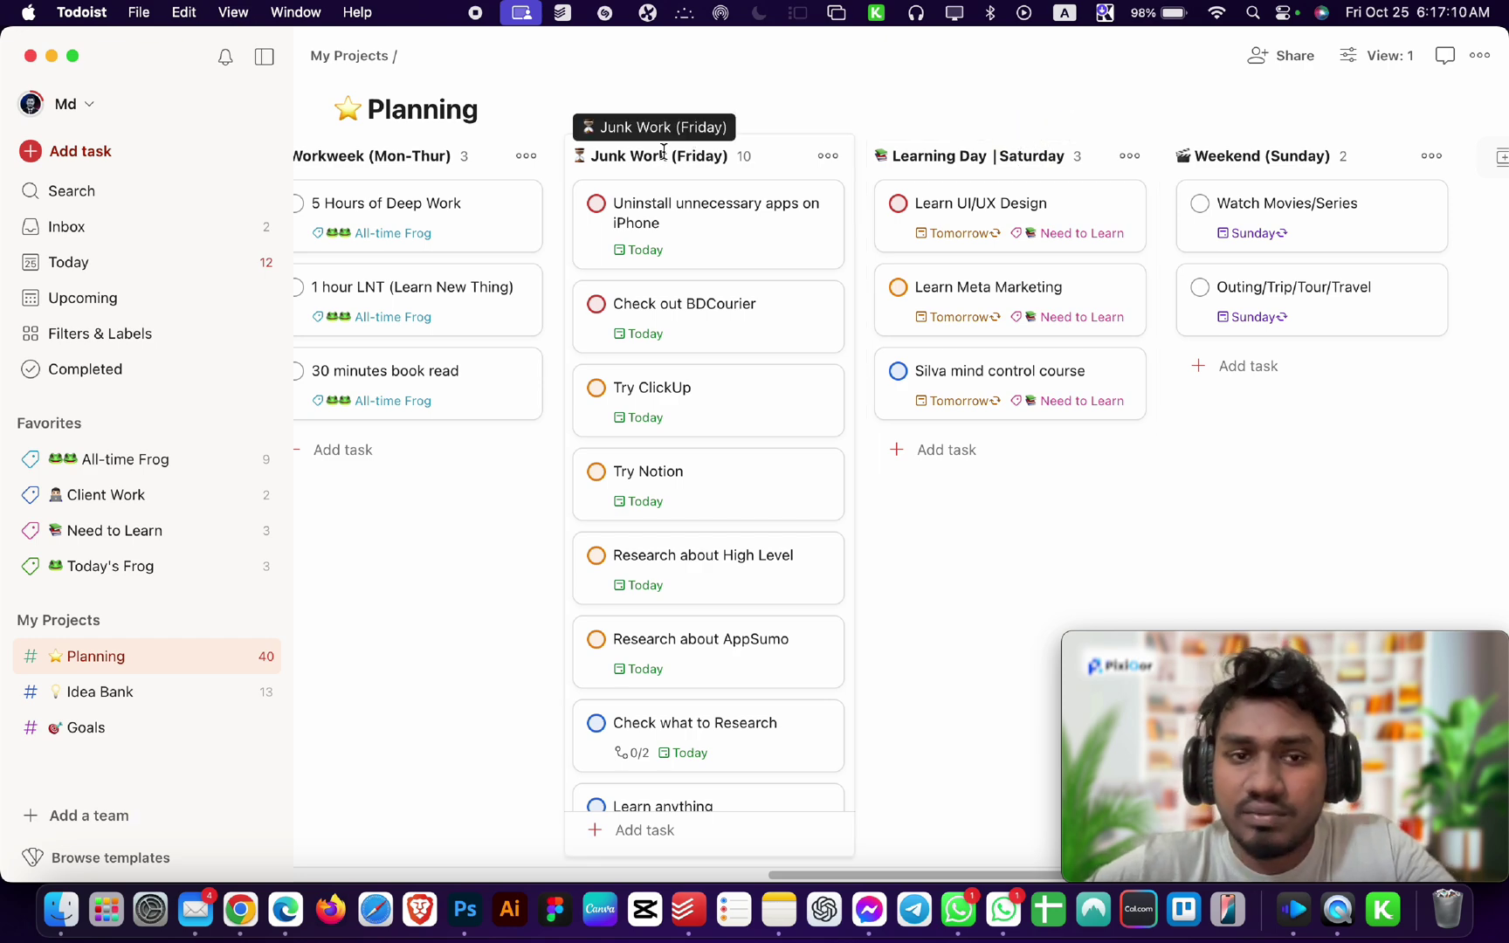
# Look over the whole Planning board repeatedly, comparing its sections from Action List through Weekend (Sunday).
pyautogui.hscroll(-15, 663, 152)
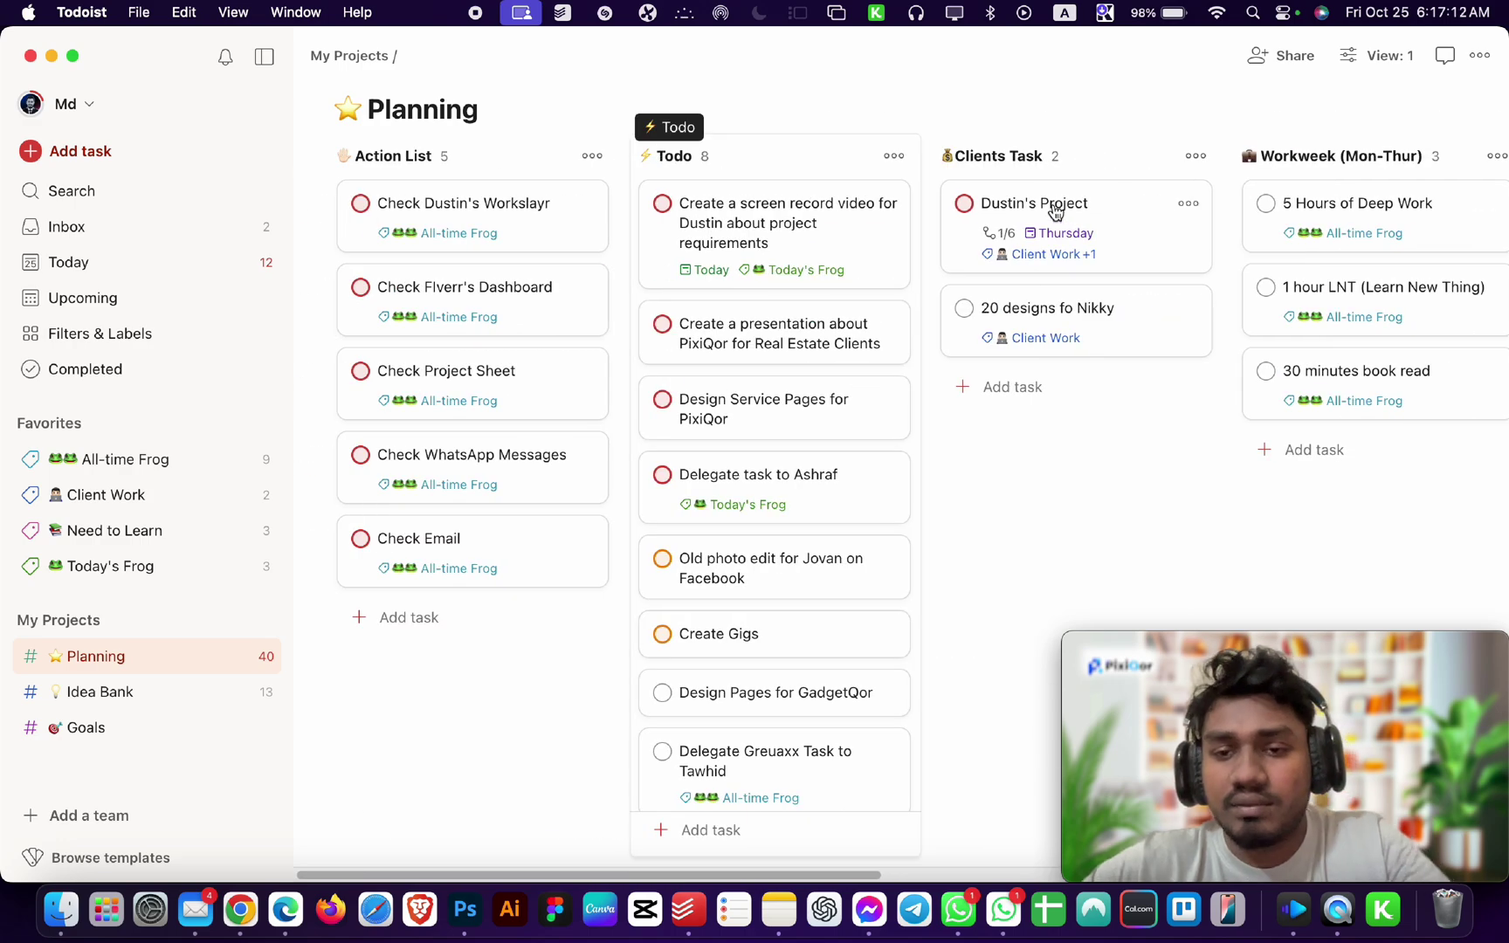
pyautogui.hscroll(15, 1223, 225)
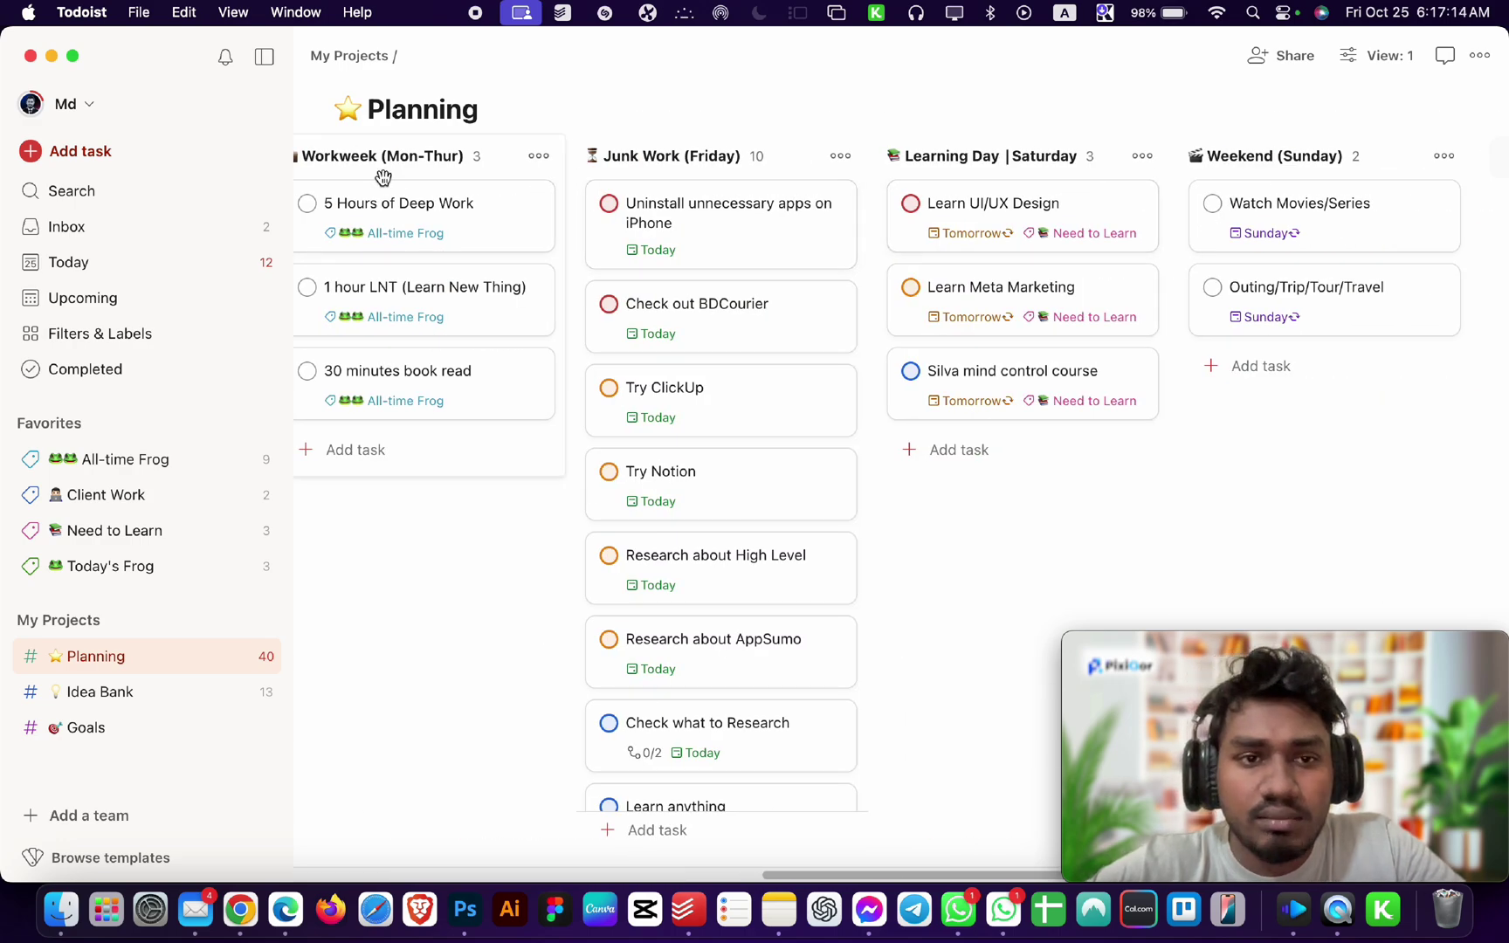
pyautogui.hscroll(-15, 383, 177)
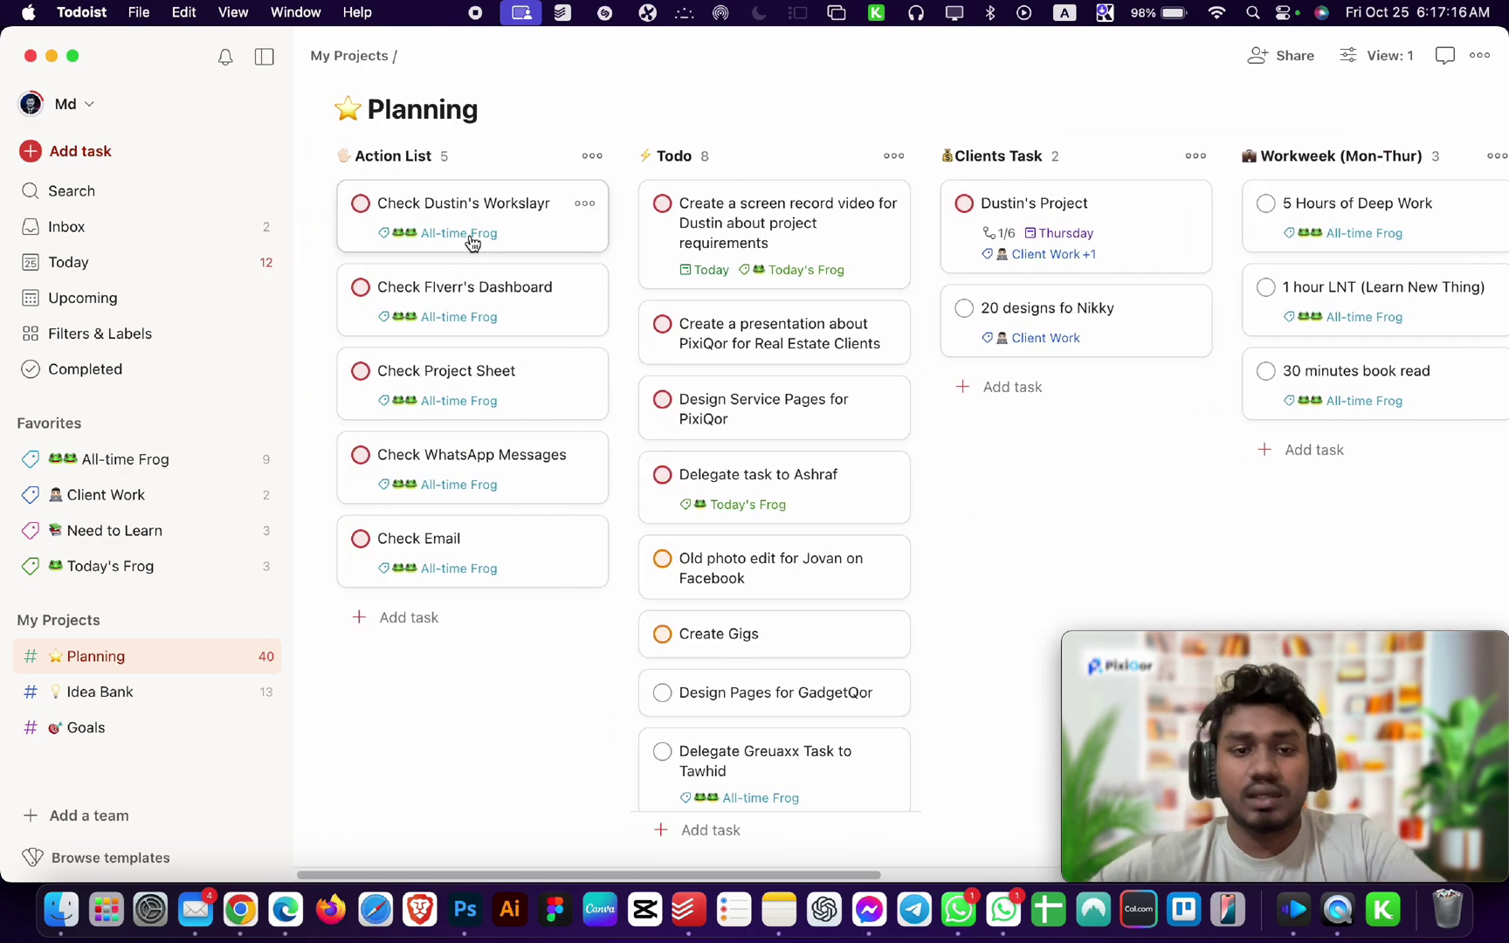
pyautogui.hscroll(15, 479, 246)
pyautogui.hscroll(-15, 478, 246)
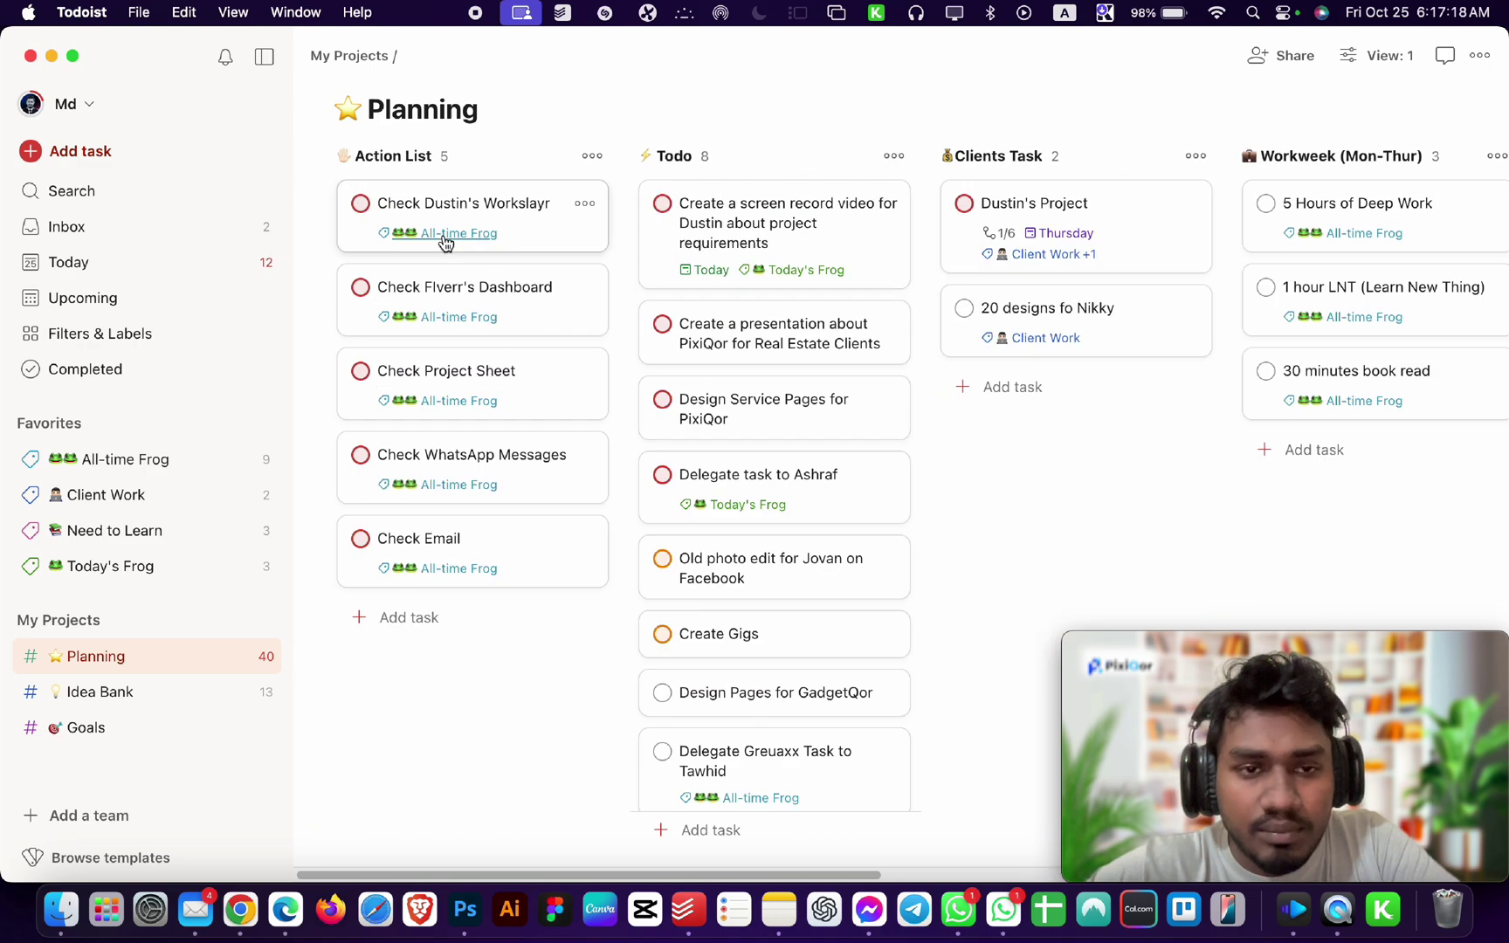
pyautogui.hscroll(15, 987, 234)
pyautogui.hscroll(-15, 987, 234)
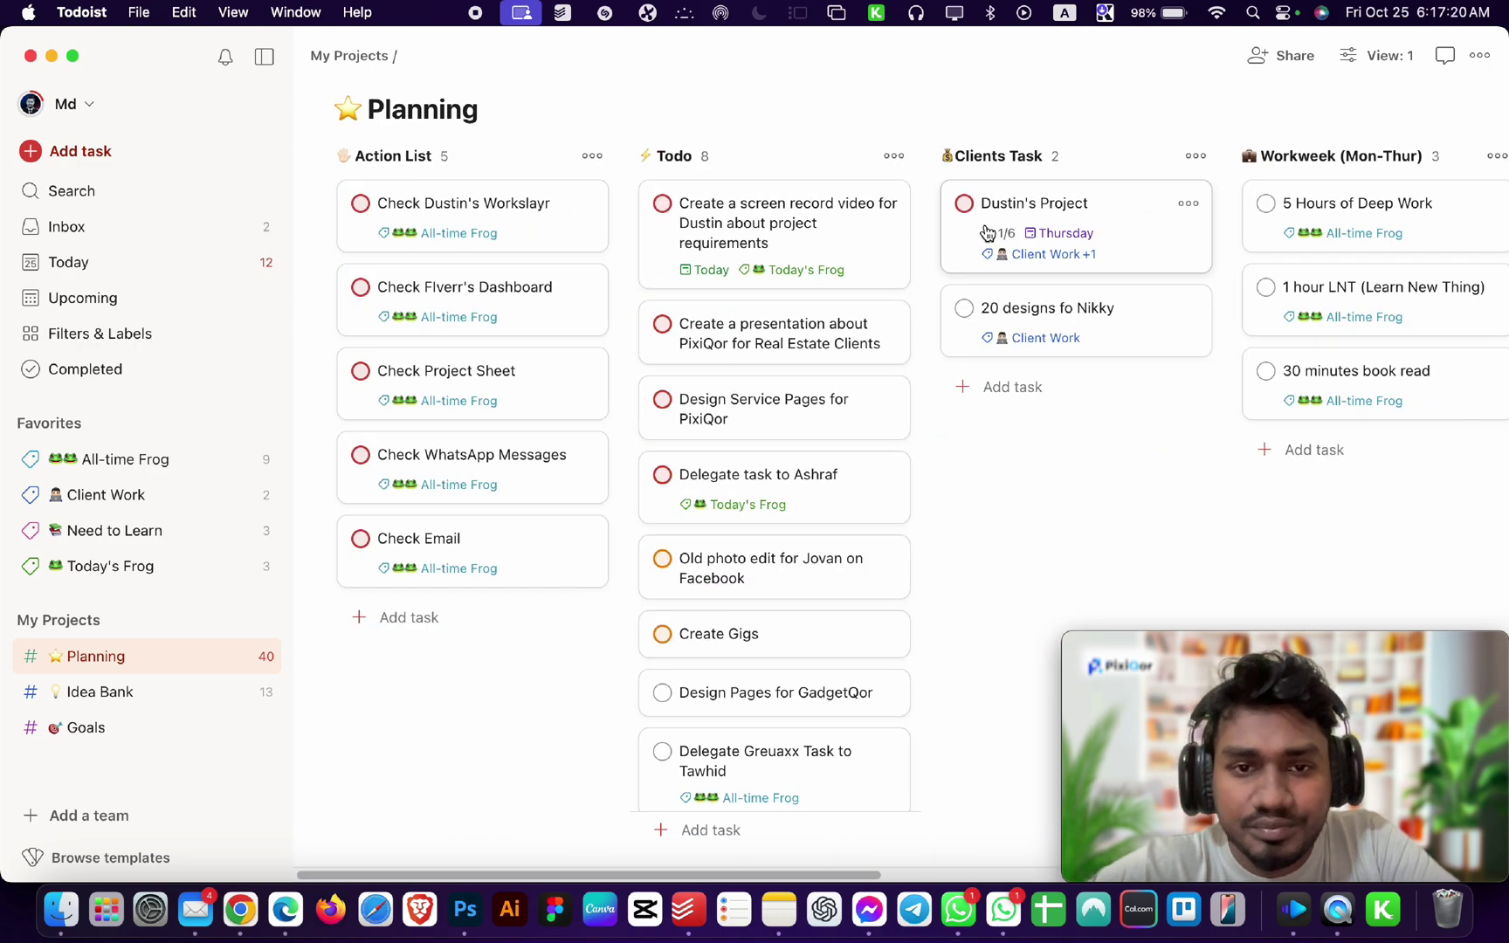
pyautogui.hscroll(15, 783, 263)
pyautogui.hscroll(-15, 783, 263)
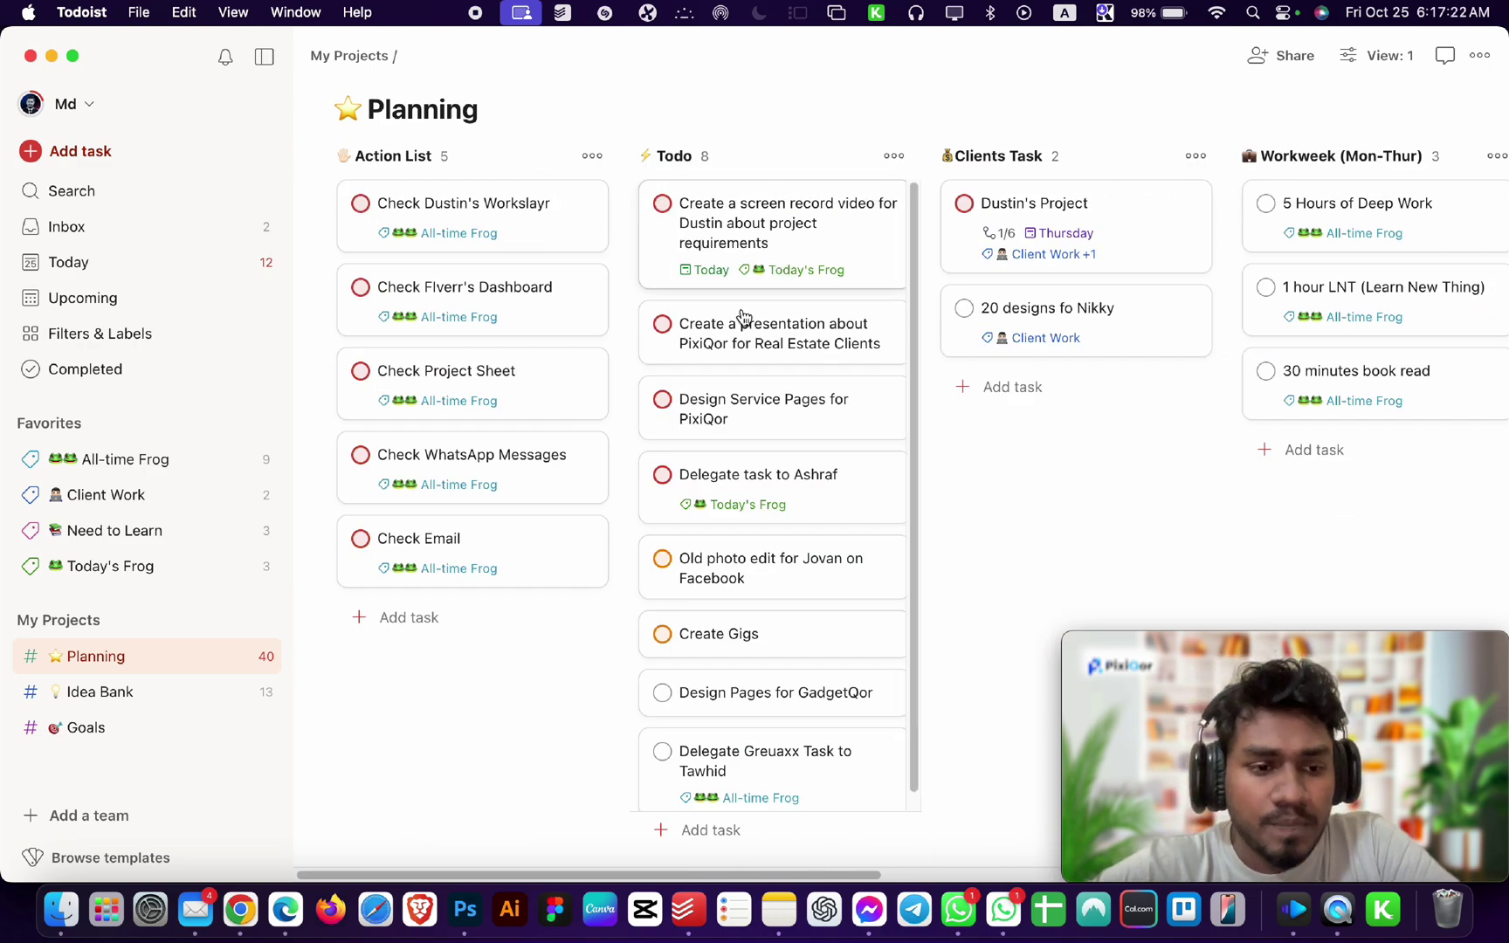
# View the Idea Bank project, and examine the sections of the Goals project.
pyautogui.click(179, 691)
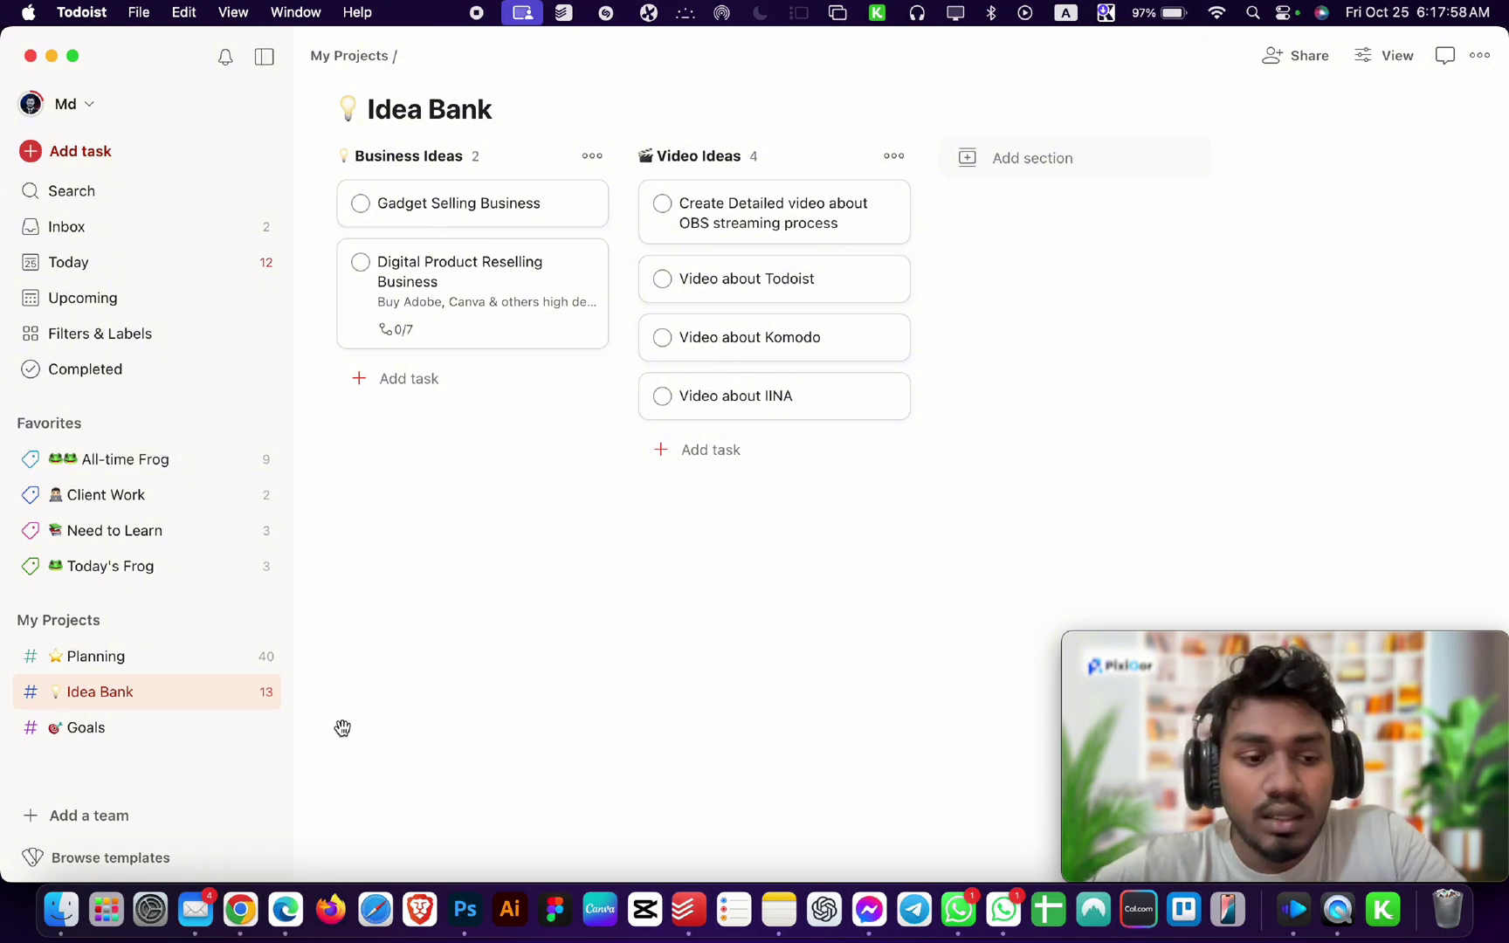
pyautogui.click(87, 728)
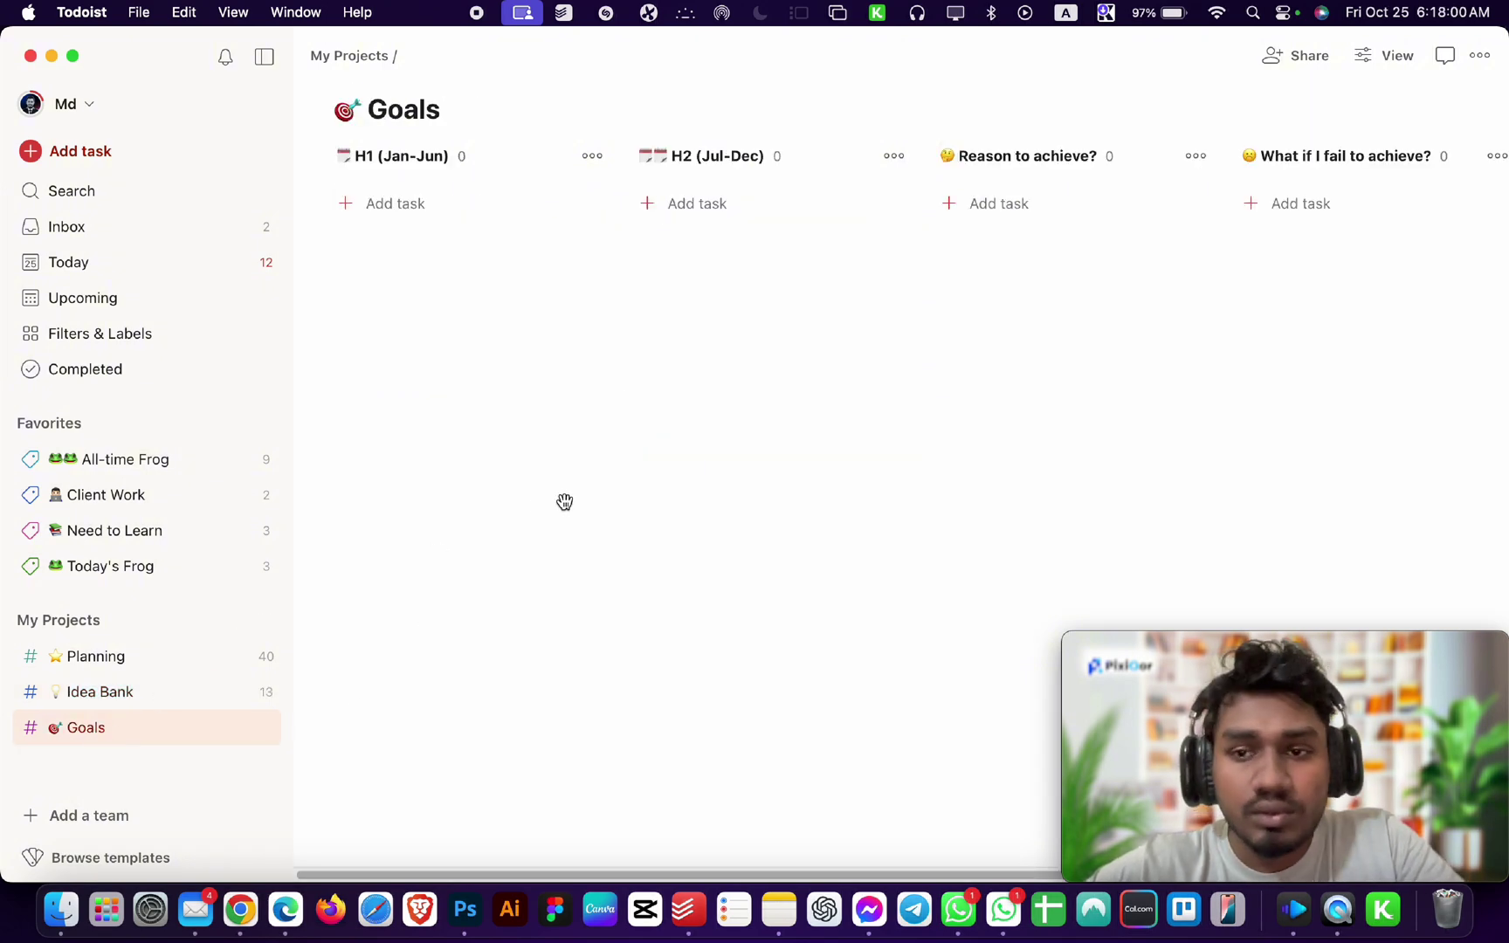
pyautogui.hscroll(5, 564, 502)
pyautogui.hscroll(-5, 564, 501)
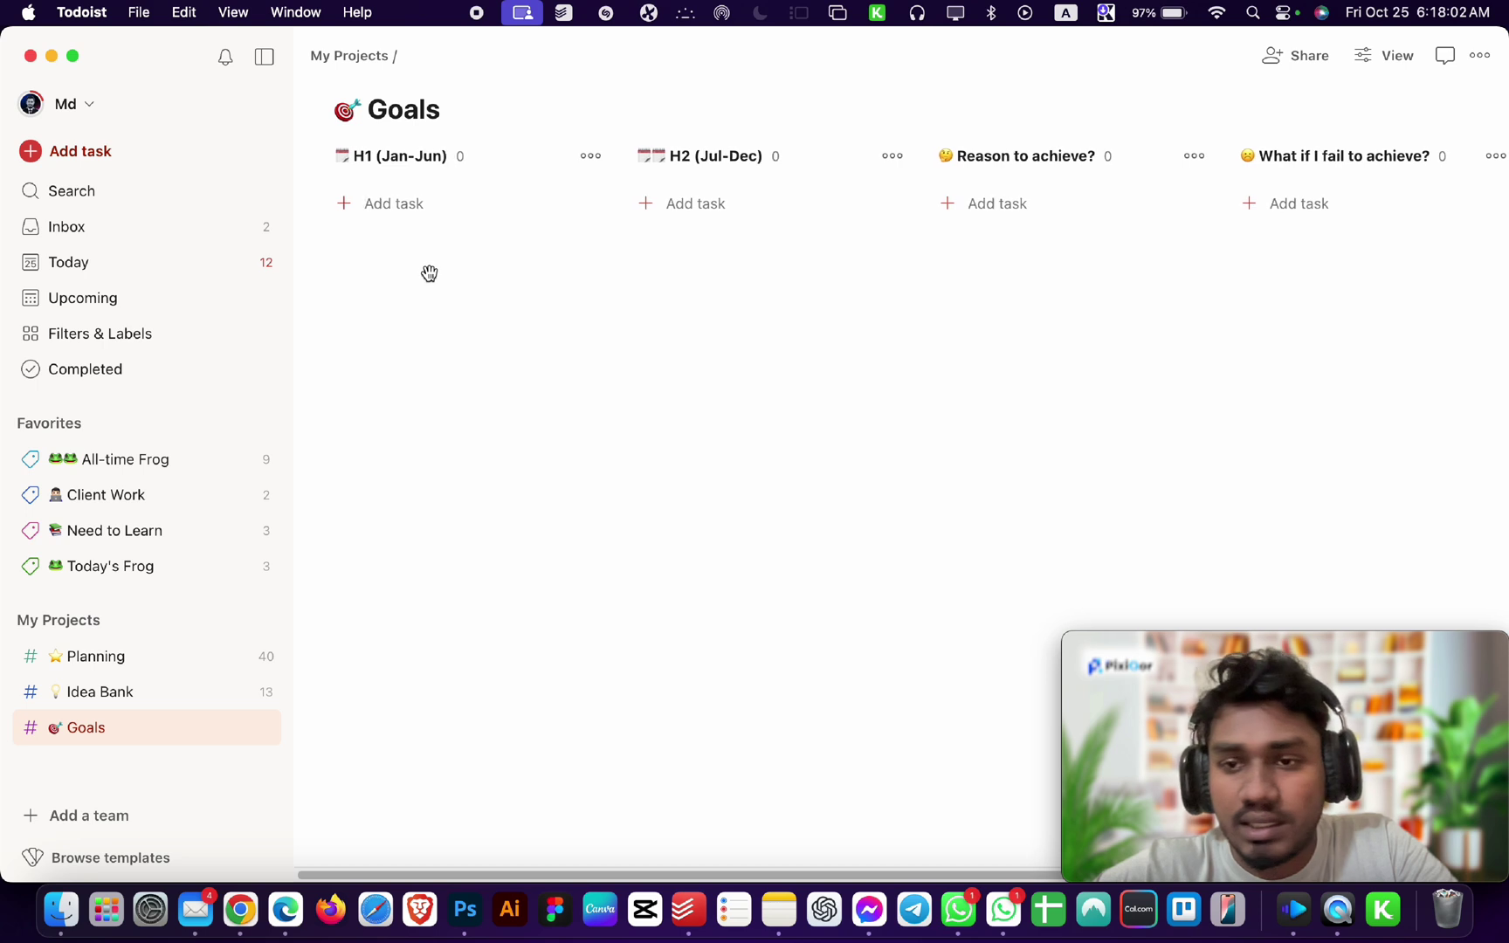
pyautogui.hscroll(5, 432, 272)
pyautogui.hscroll(-5, 741, 277)
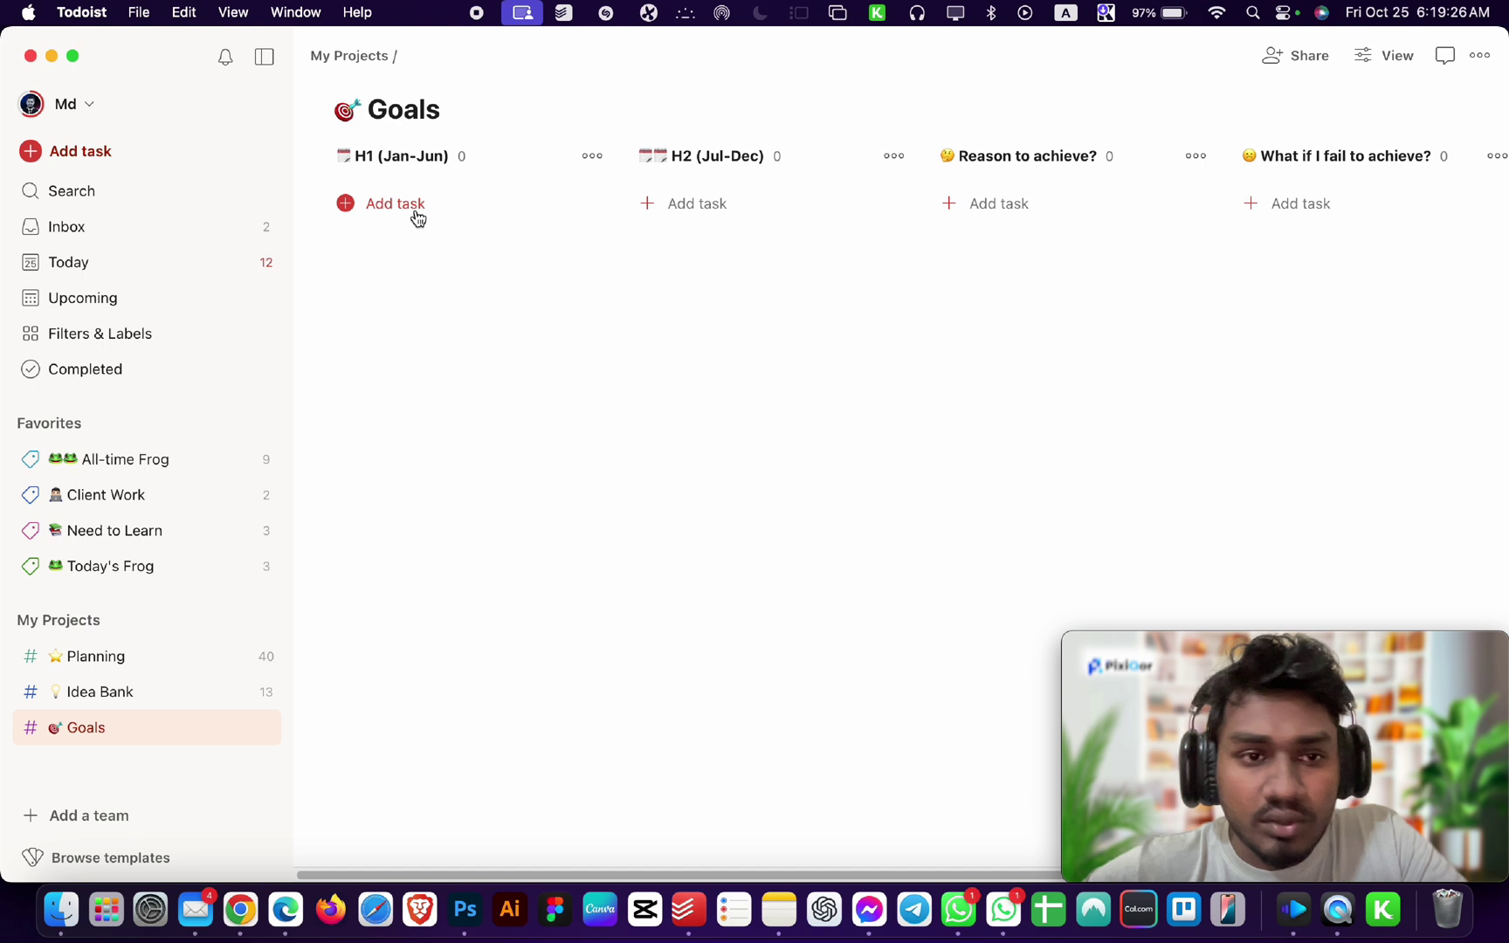
# Add a task named Biya to the H1 (Jan-Jun) section of Goals and move it to H2 (Jul-Dec).
pyautogui.click(415, 209)
pyautogui.write('Bi')
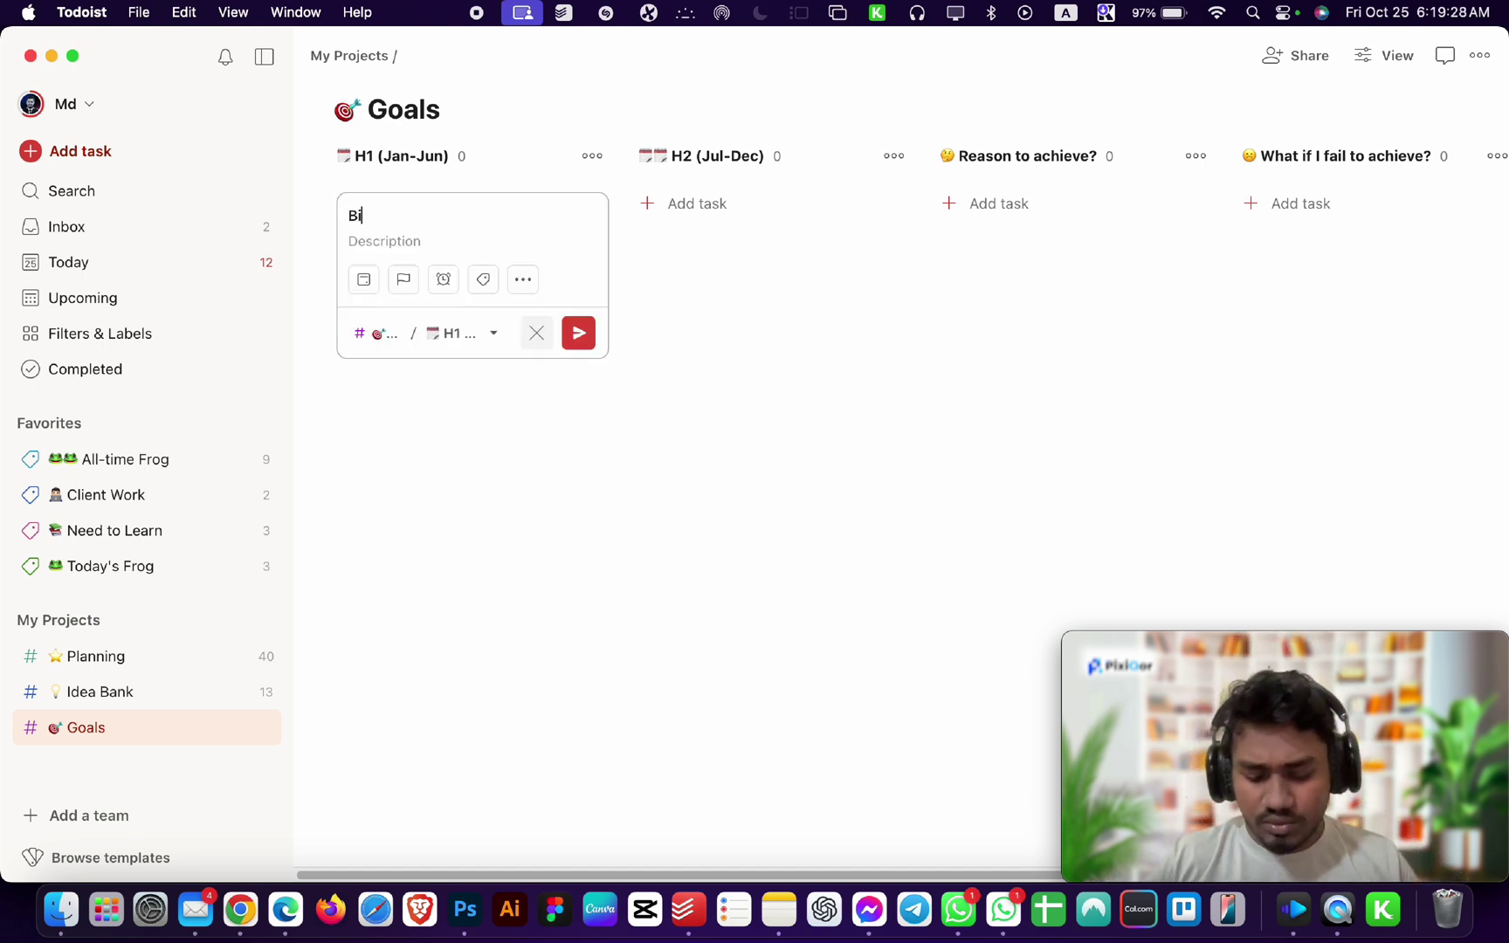
pyautogui.write('ya')
pyautogui.press('Return')
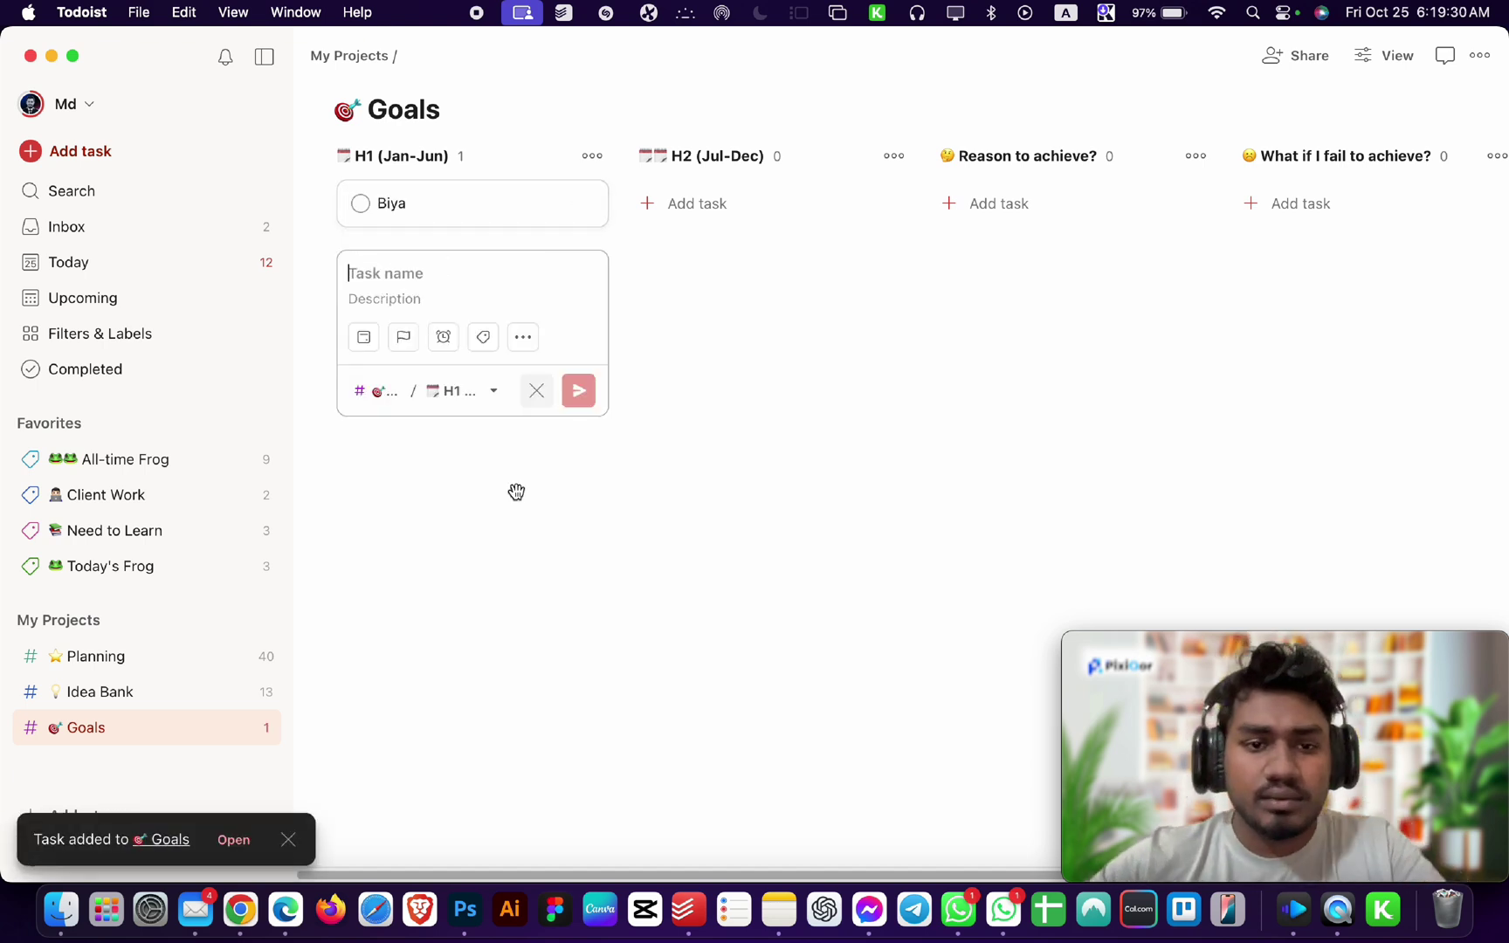
pyautogui.click(536, 392)
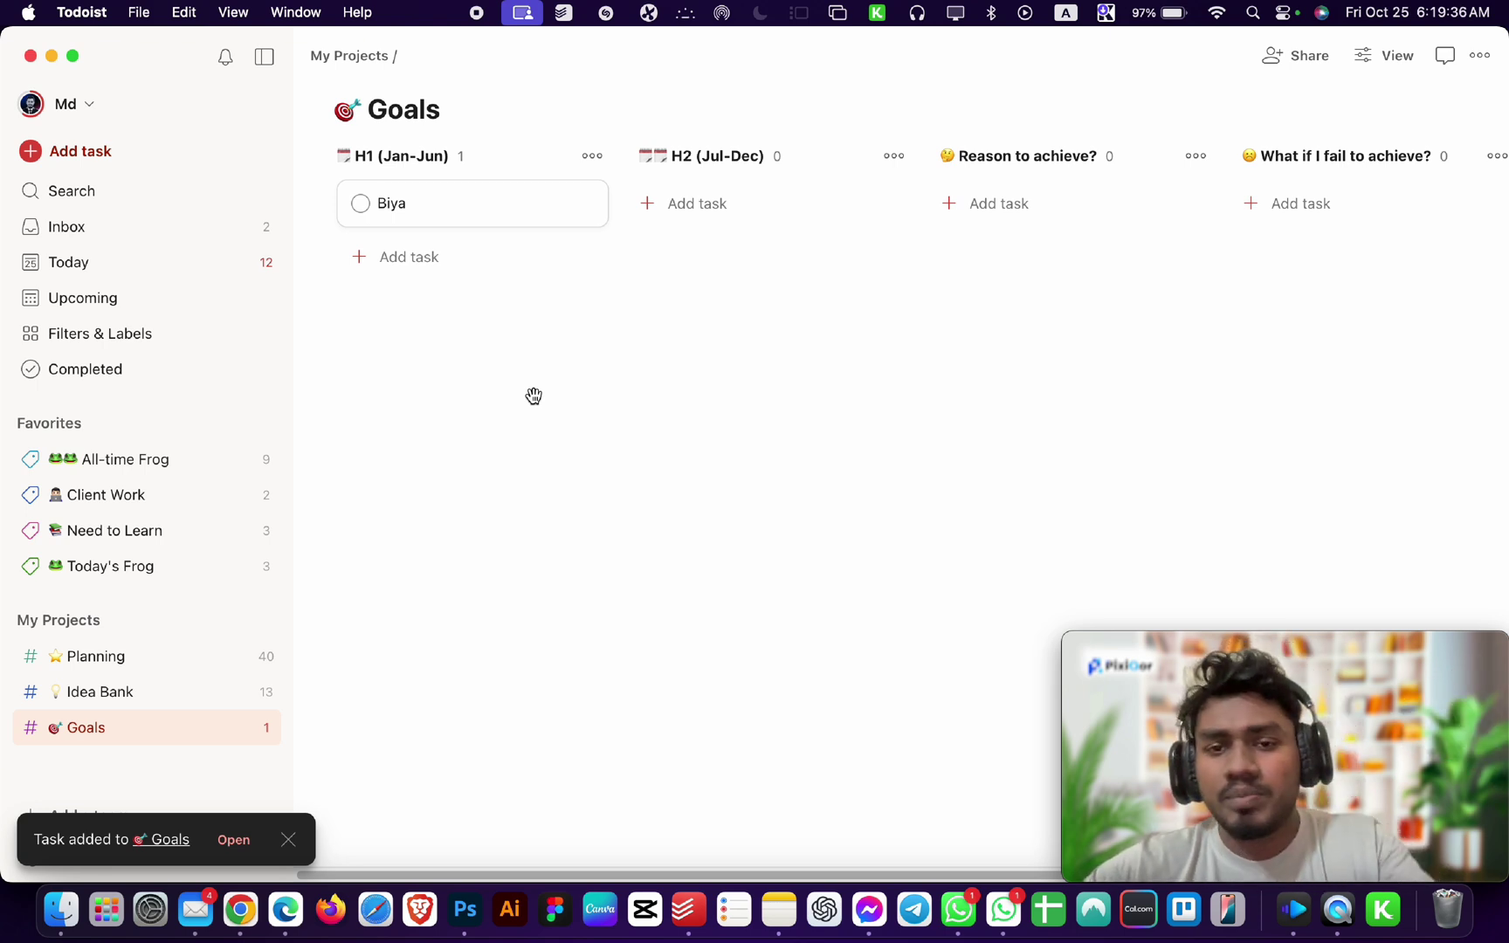
pyautogui.moveTo(421, 202); pyautogui.dragTo(765, 214)
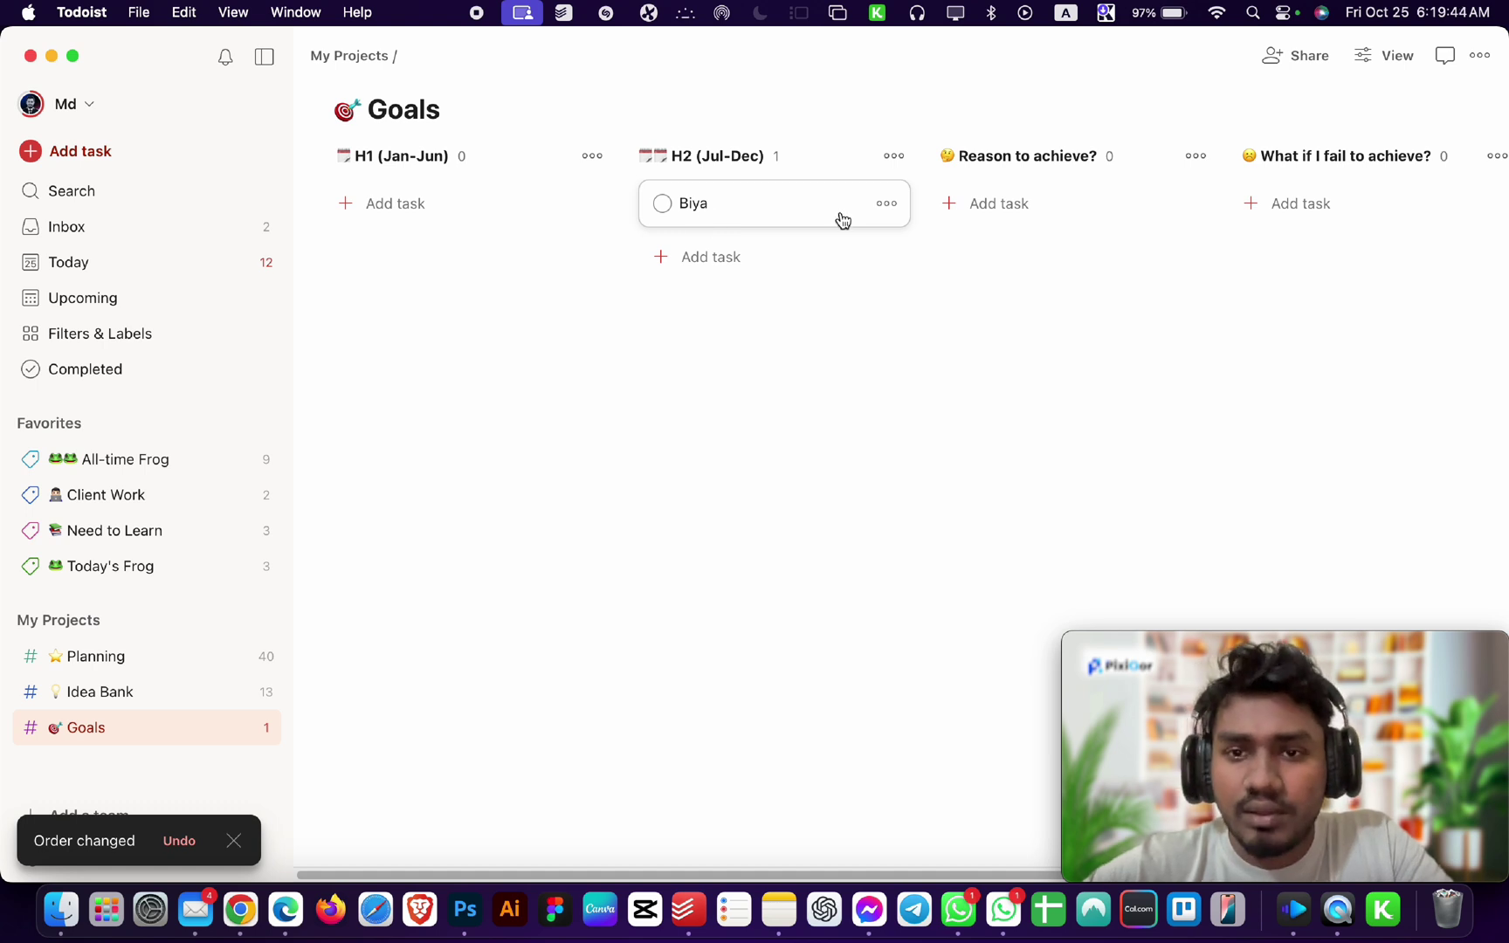
# Add a task named IDK to the Reason to achieve? section of Goals.
pyautogui.click(1034, 203)
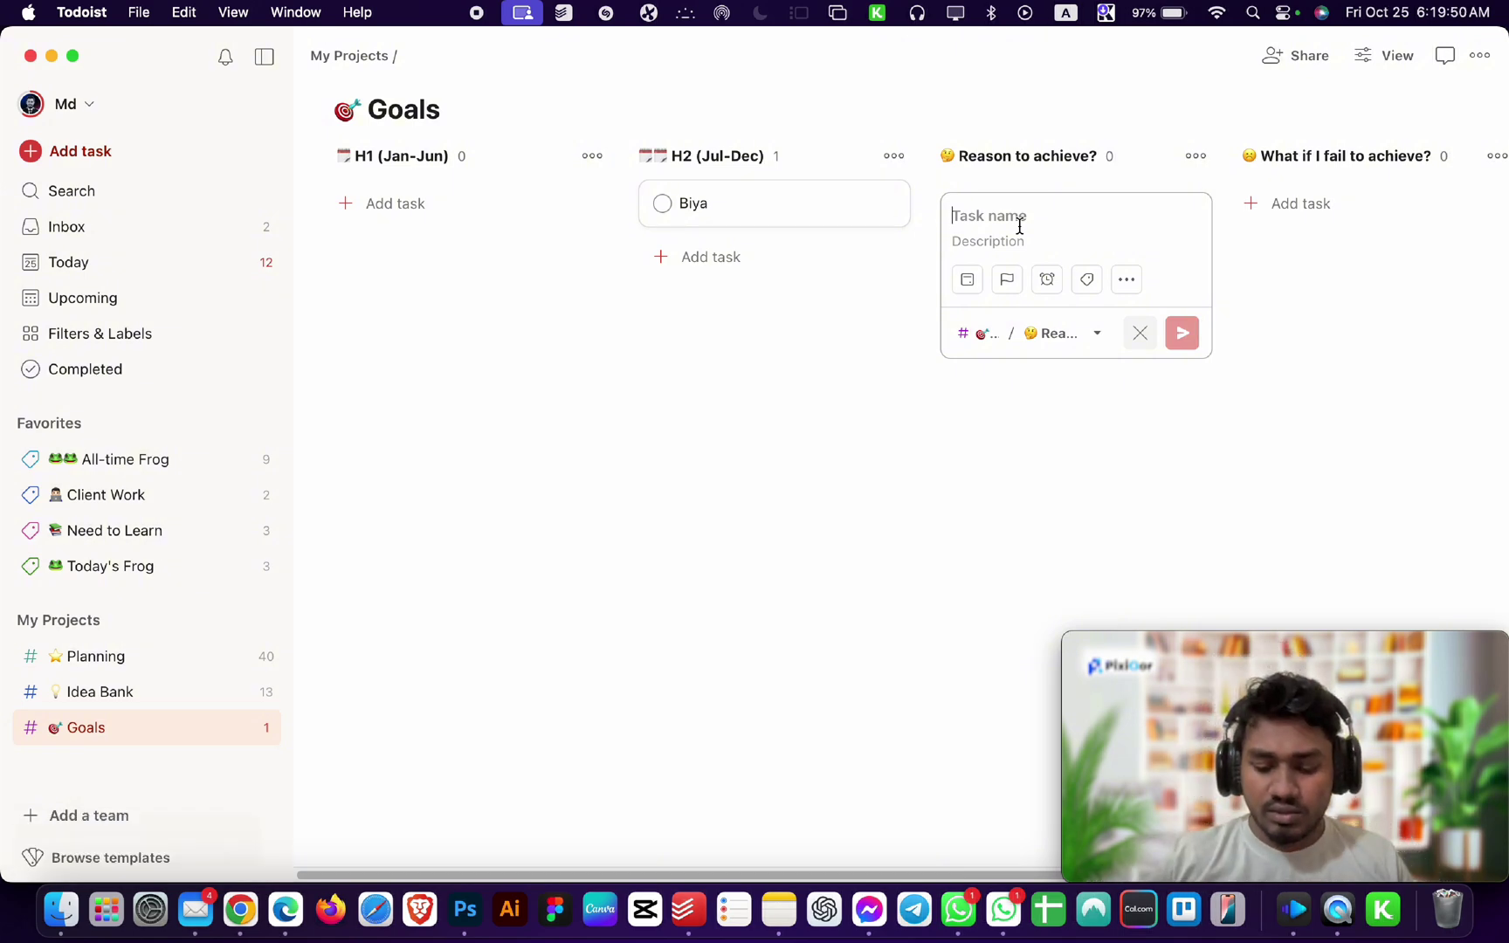
pyautogui.write('ID')
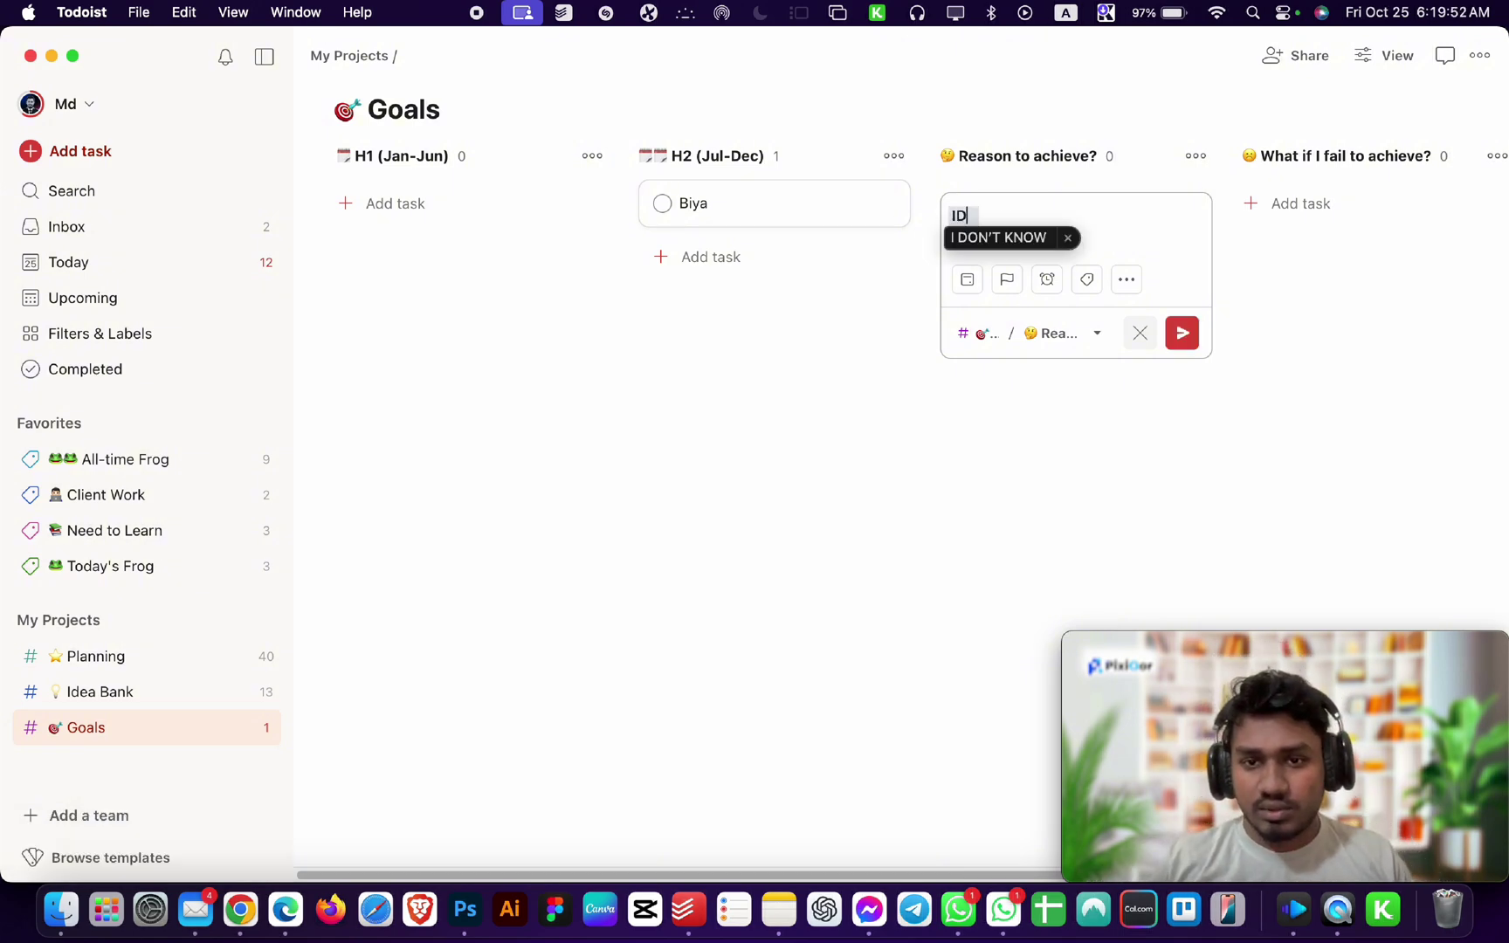
pyautogui.write('K')
pyautogui.press('Return')
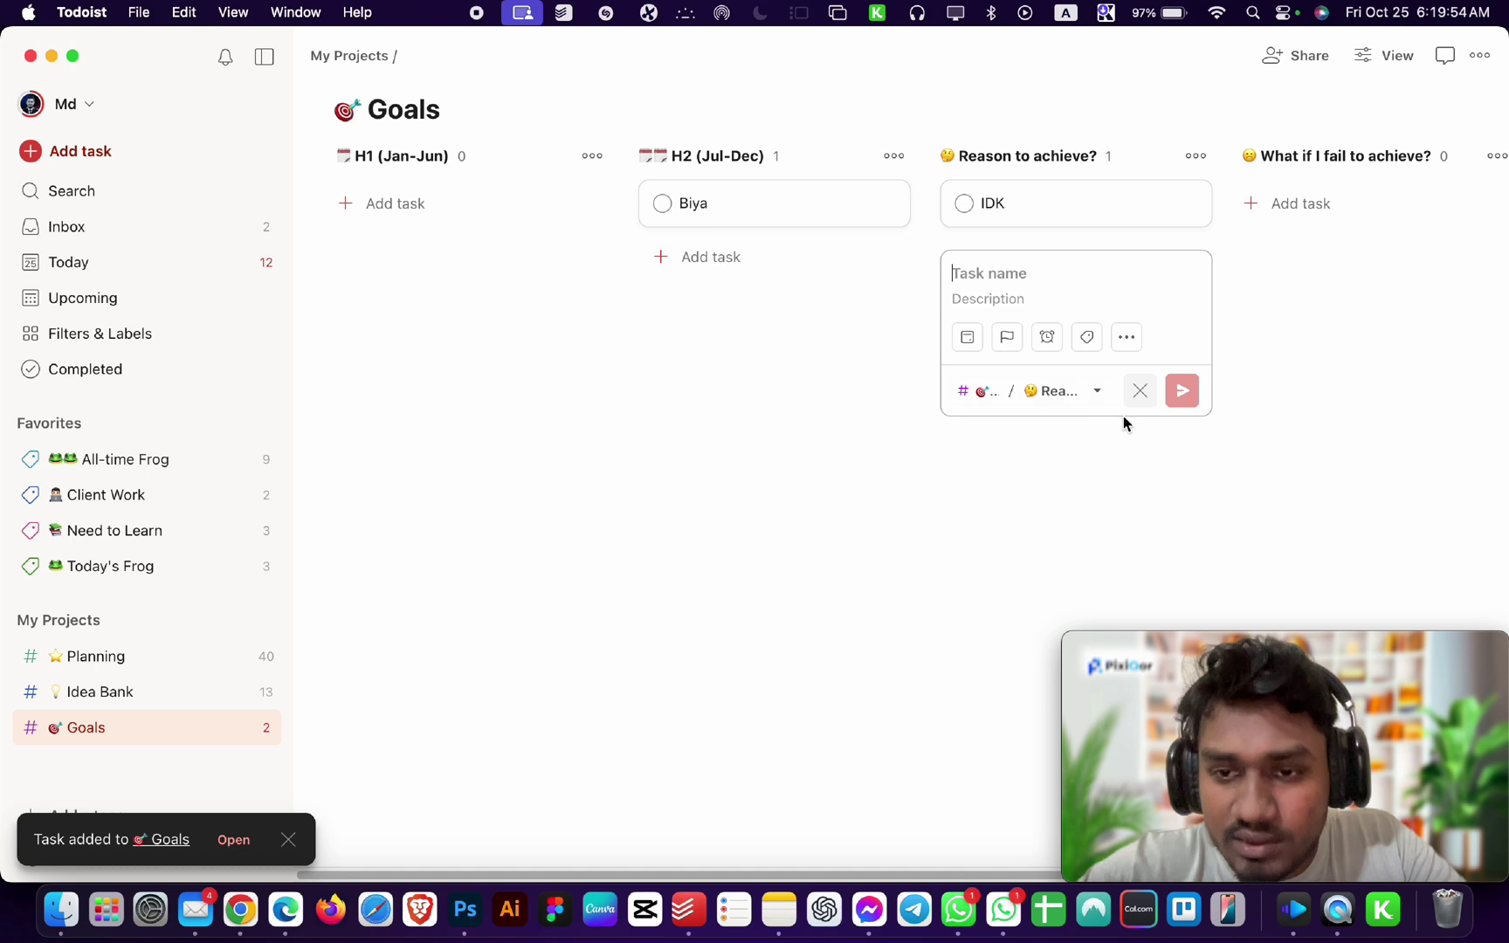
pyautogui.click(1138, 393)
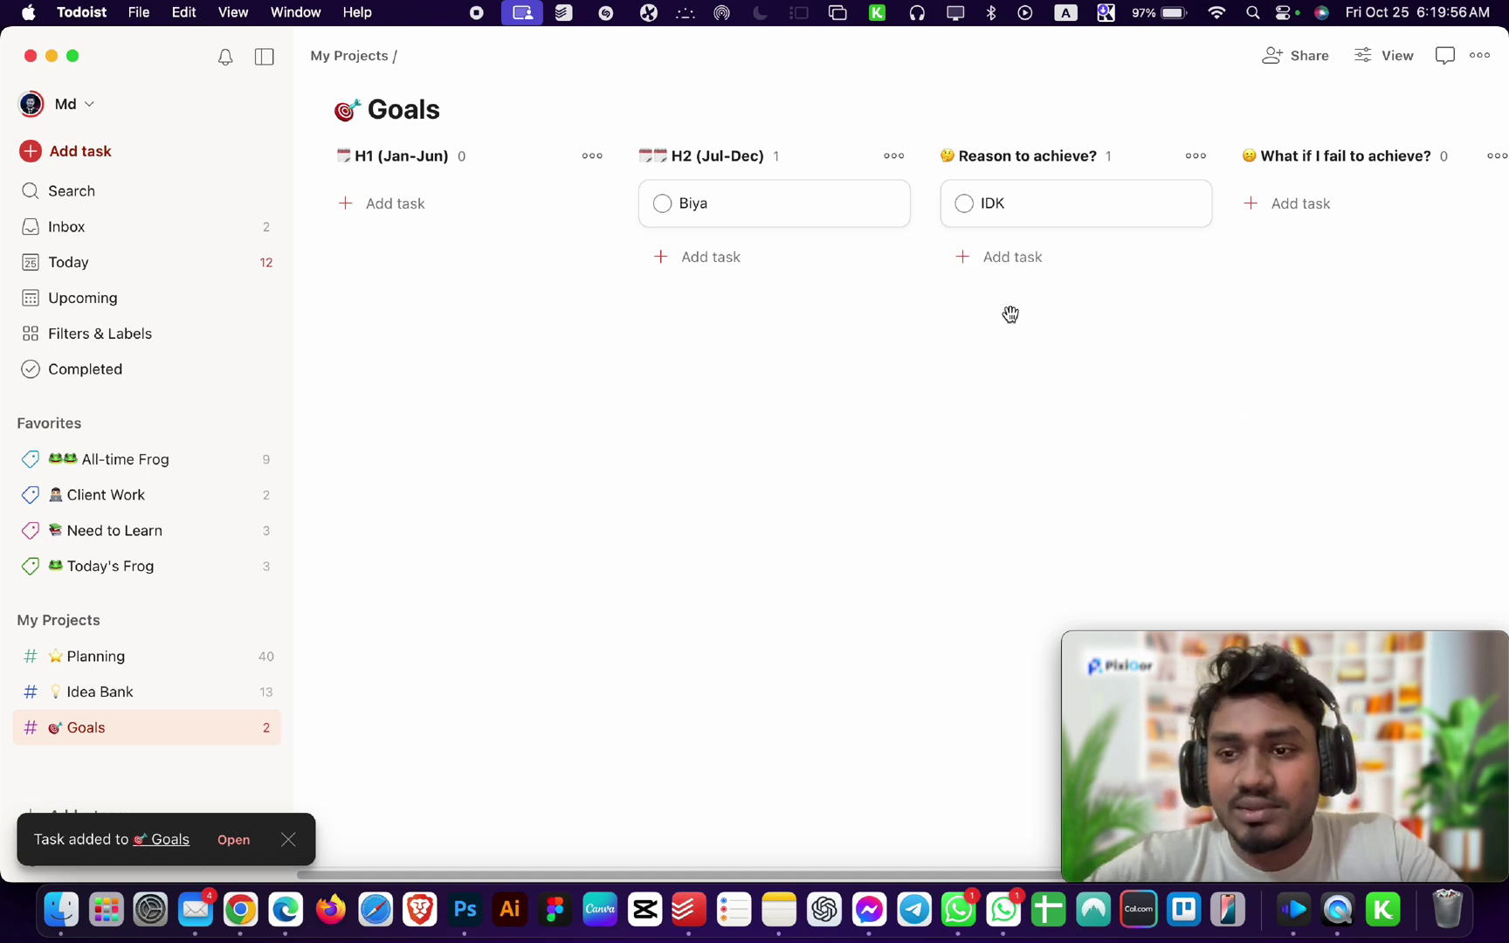
# Add a task named IDK to the What if I fail to achieve? section of Goals.
pyautogui.click(1309, 205)
pyautogui.write('IDK')
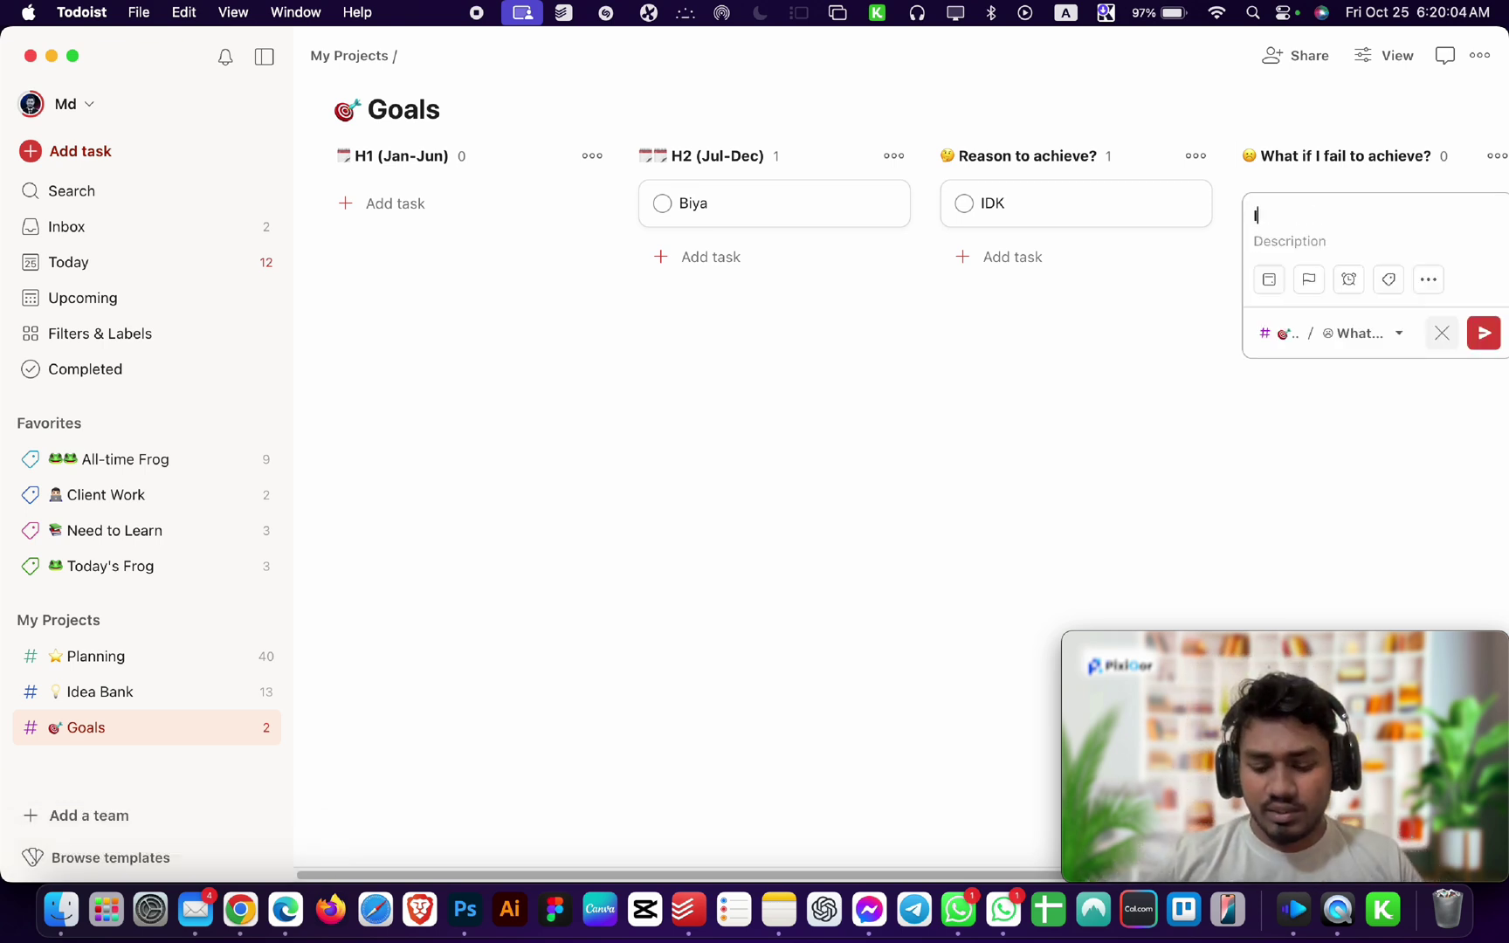
pyautogui.press('Return')
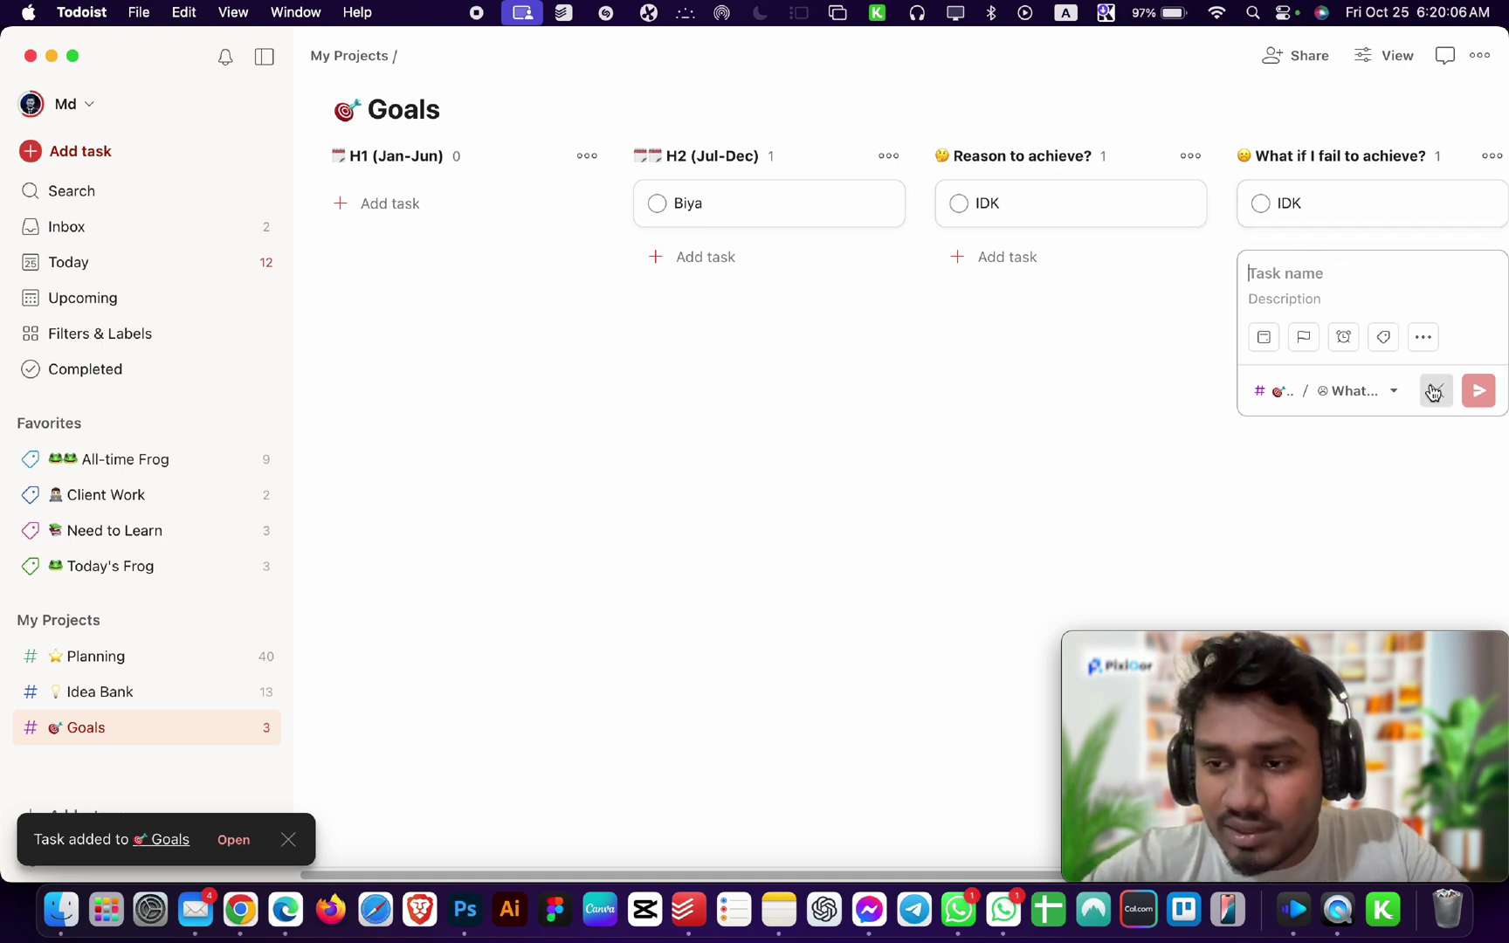
pyautogui.click(1441, 390)
pyautogui.hscroll(5, 1198, 345)
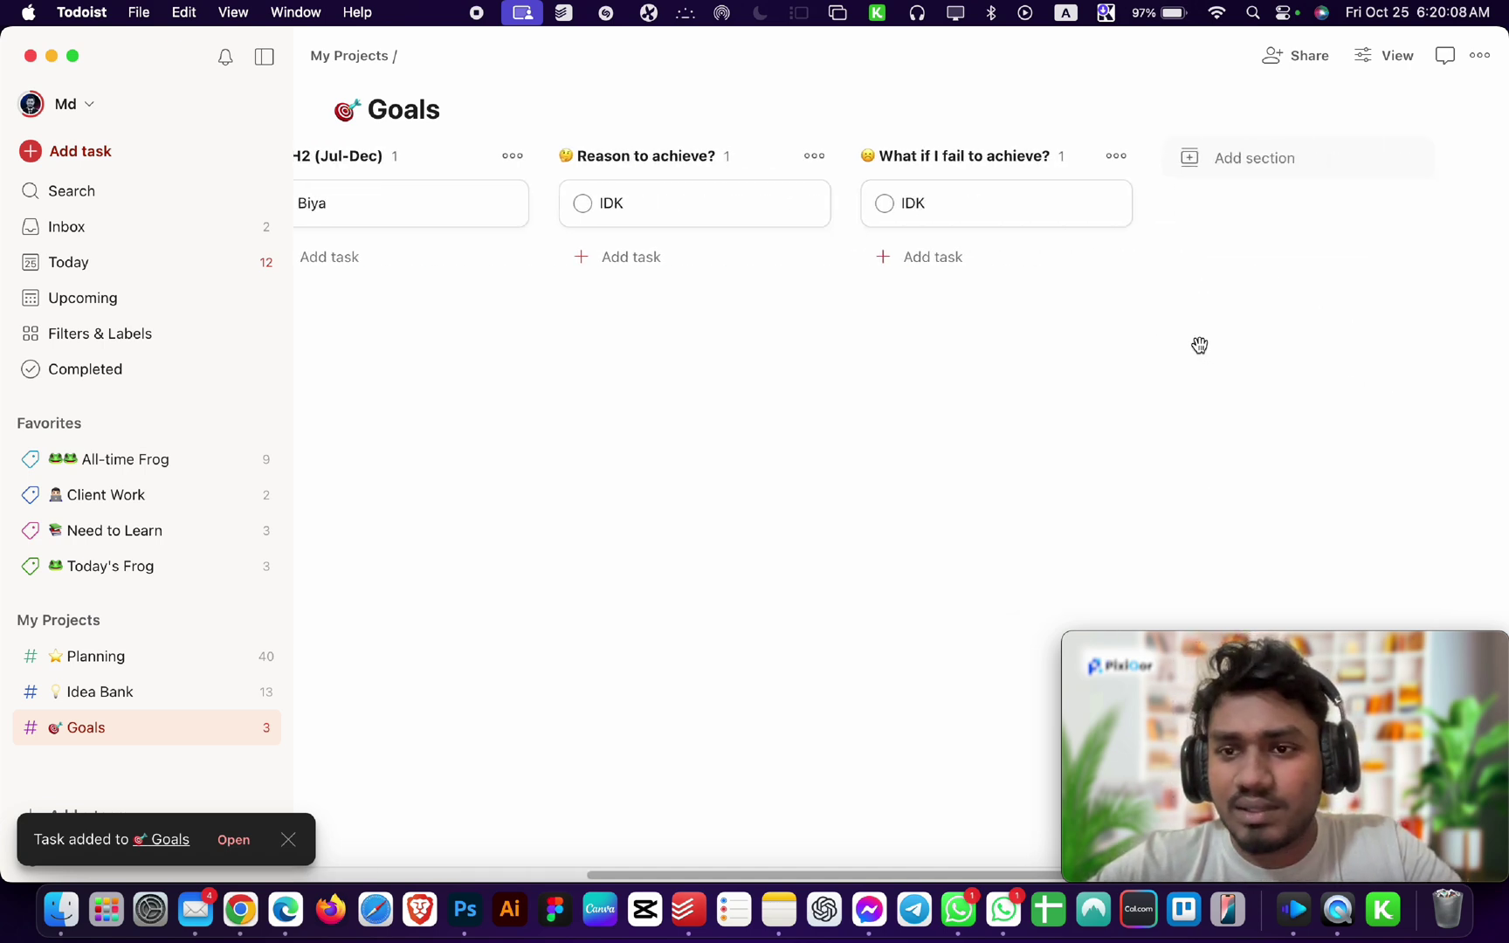
pyautogui.hscroll(-5, 1199, 345)
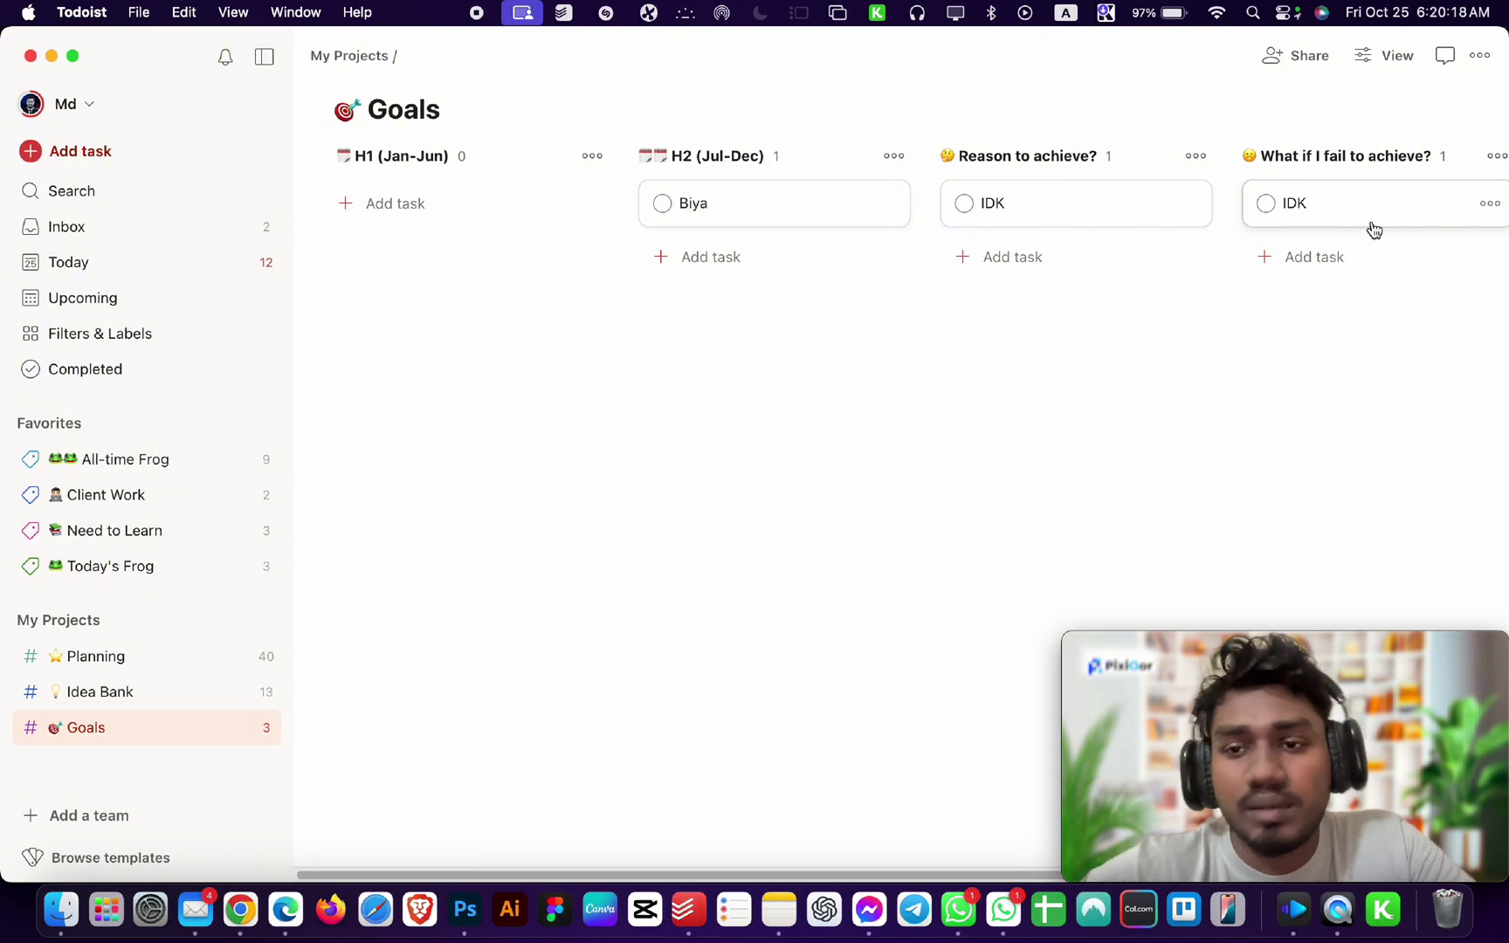
# Complete both IDK tasks and the Biya task in the Goals project.
pyautogui.click(1255, 208)
pyautogui.click(965, 205)
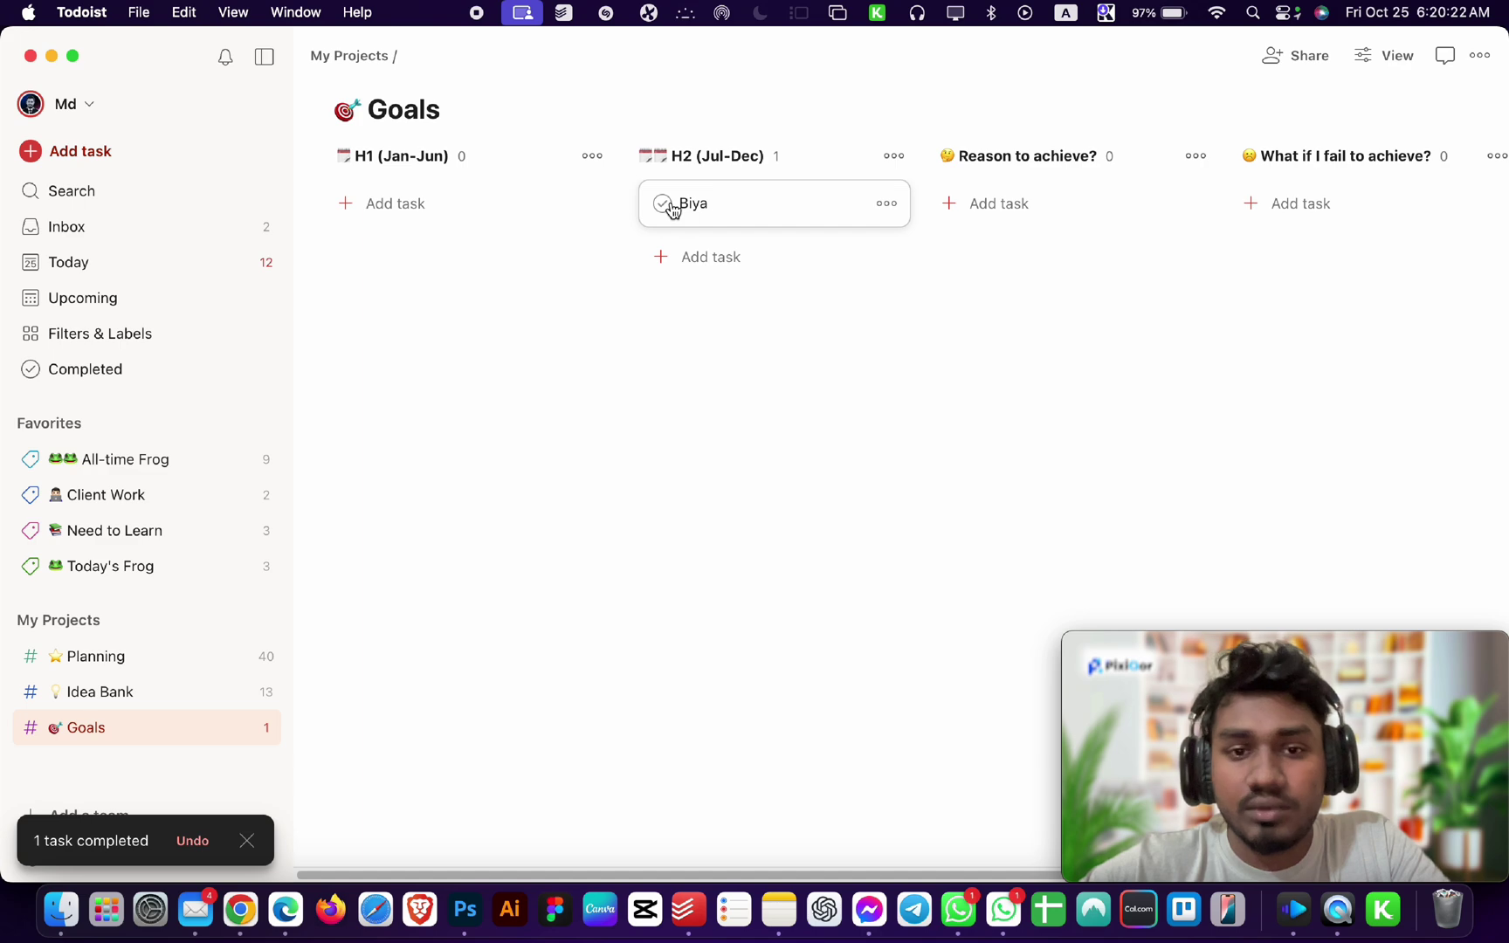
pyautogui.click(669, 207)
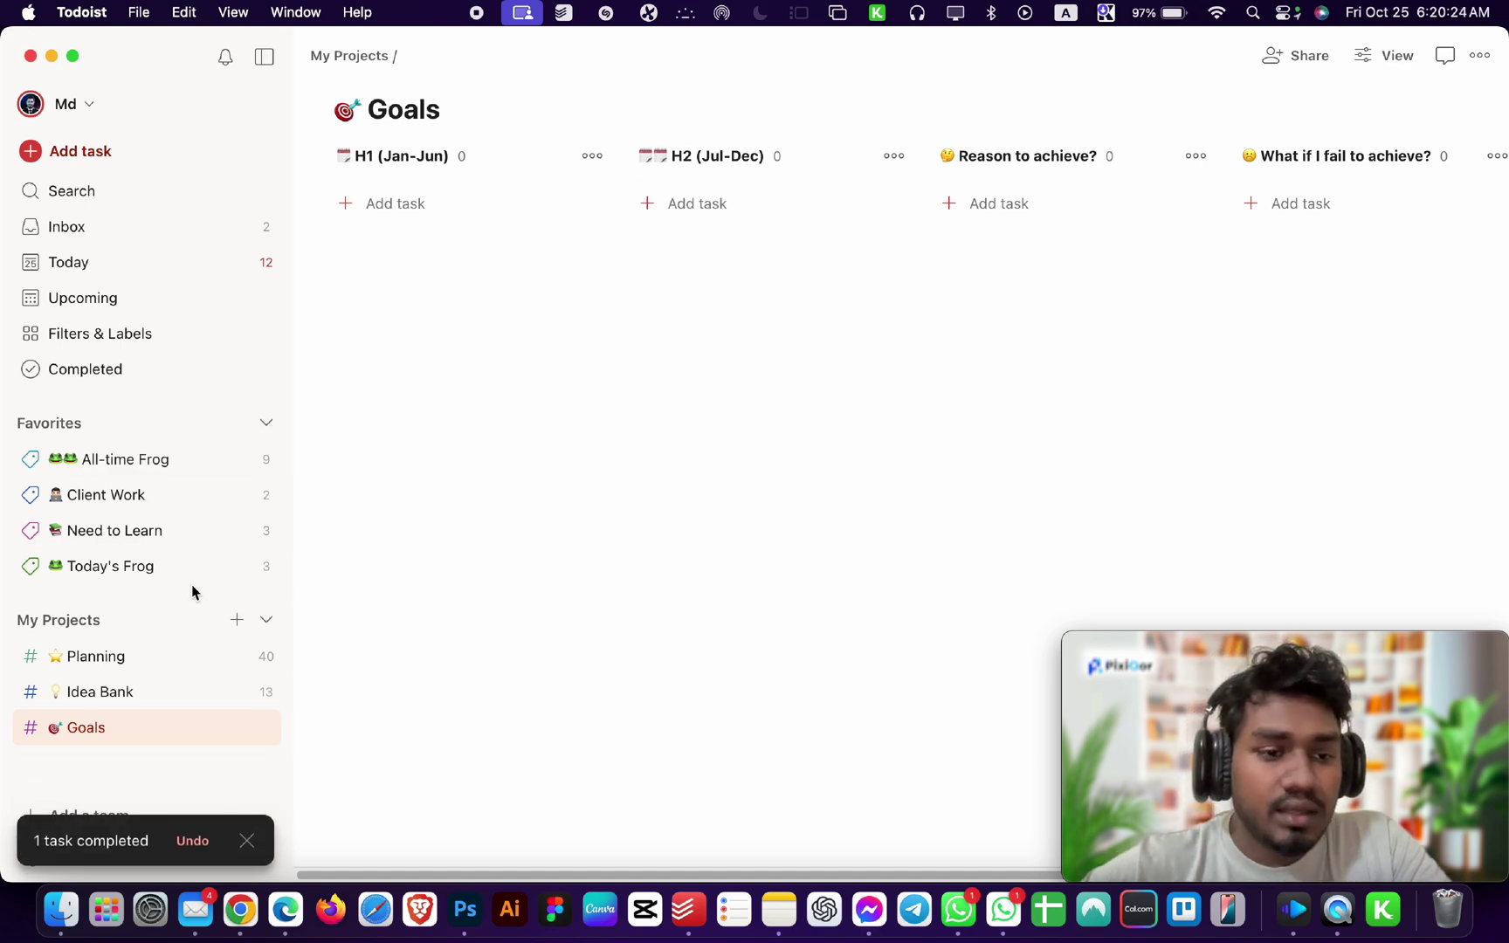
# Start a new task in the Todo section of the Planning project, with the name Test and the description Test.
pyautogui.click(118, 661)
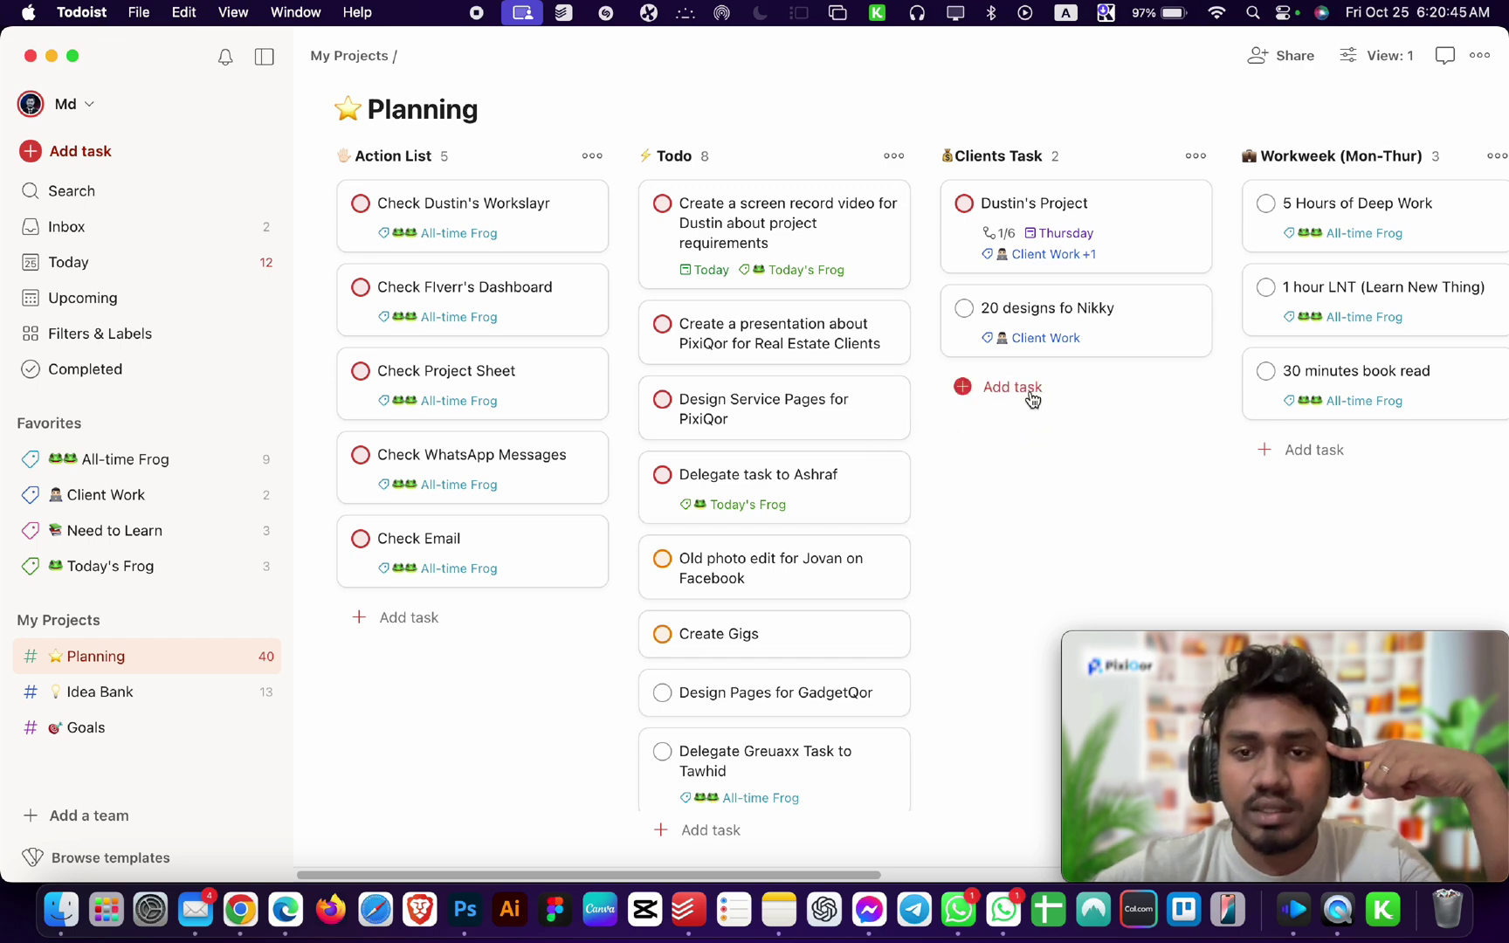
pyautogui.scroll(-2, 778, 597)
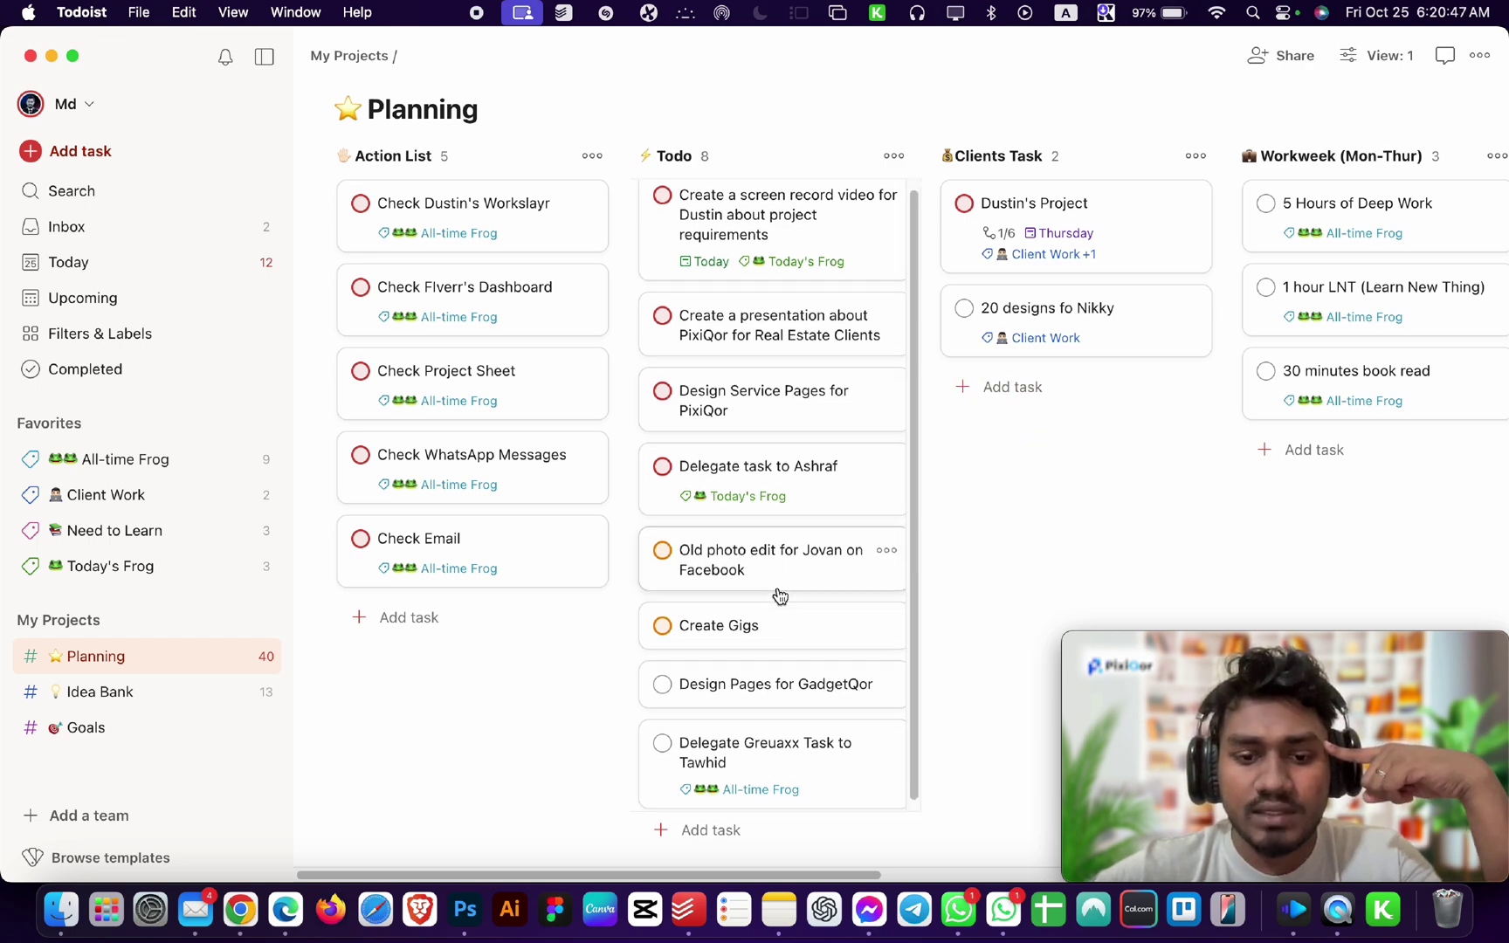
pyautogui.click(710, 832)
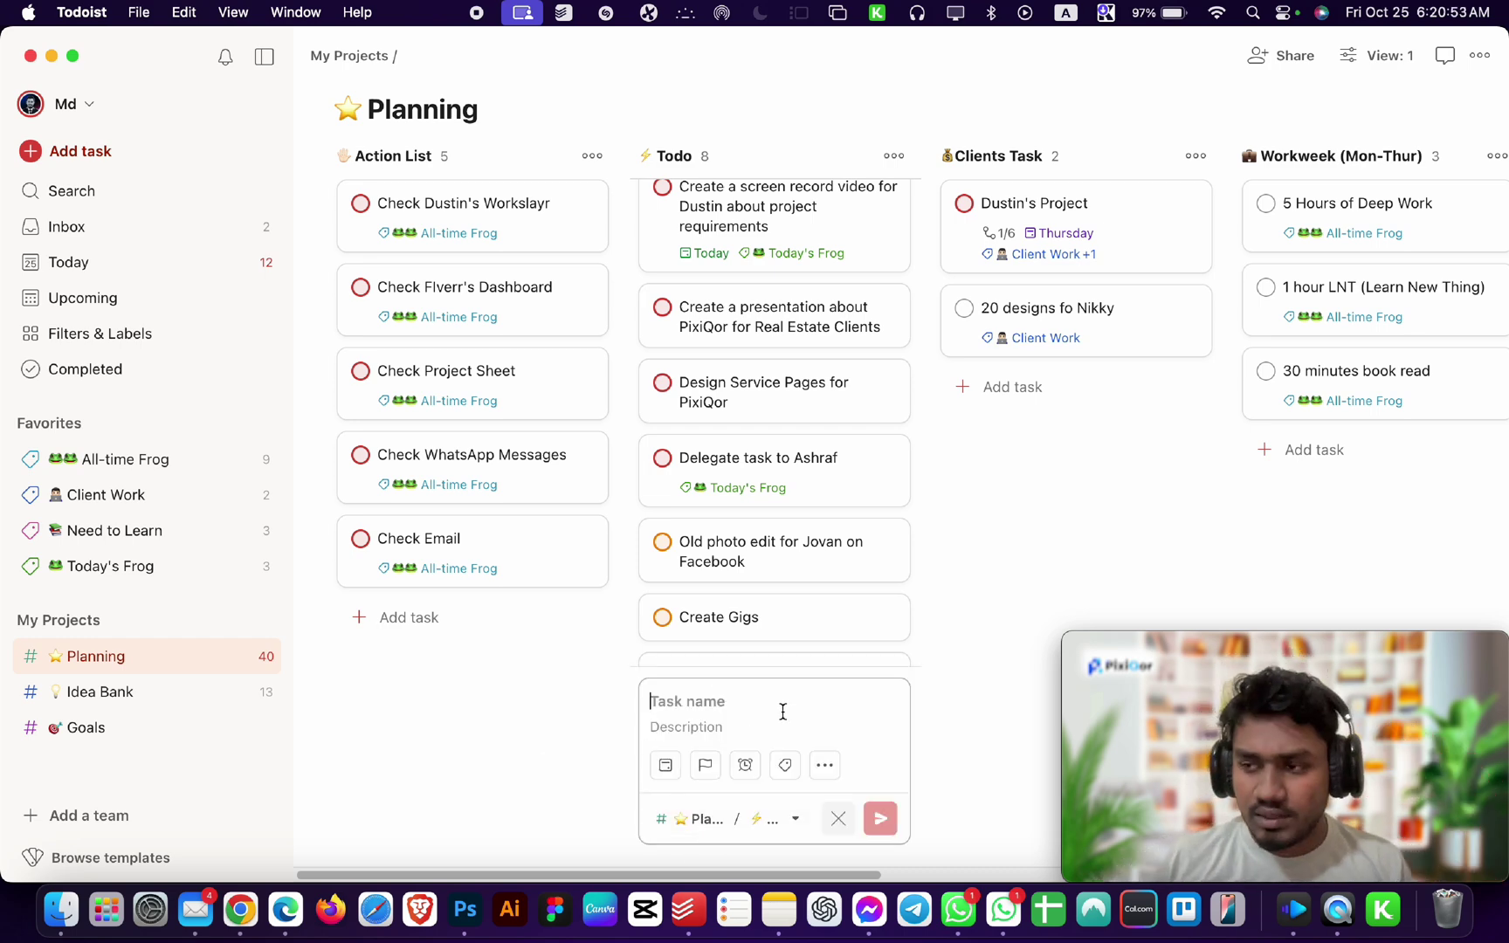
pyautogui.write('Test')
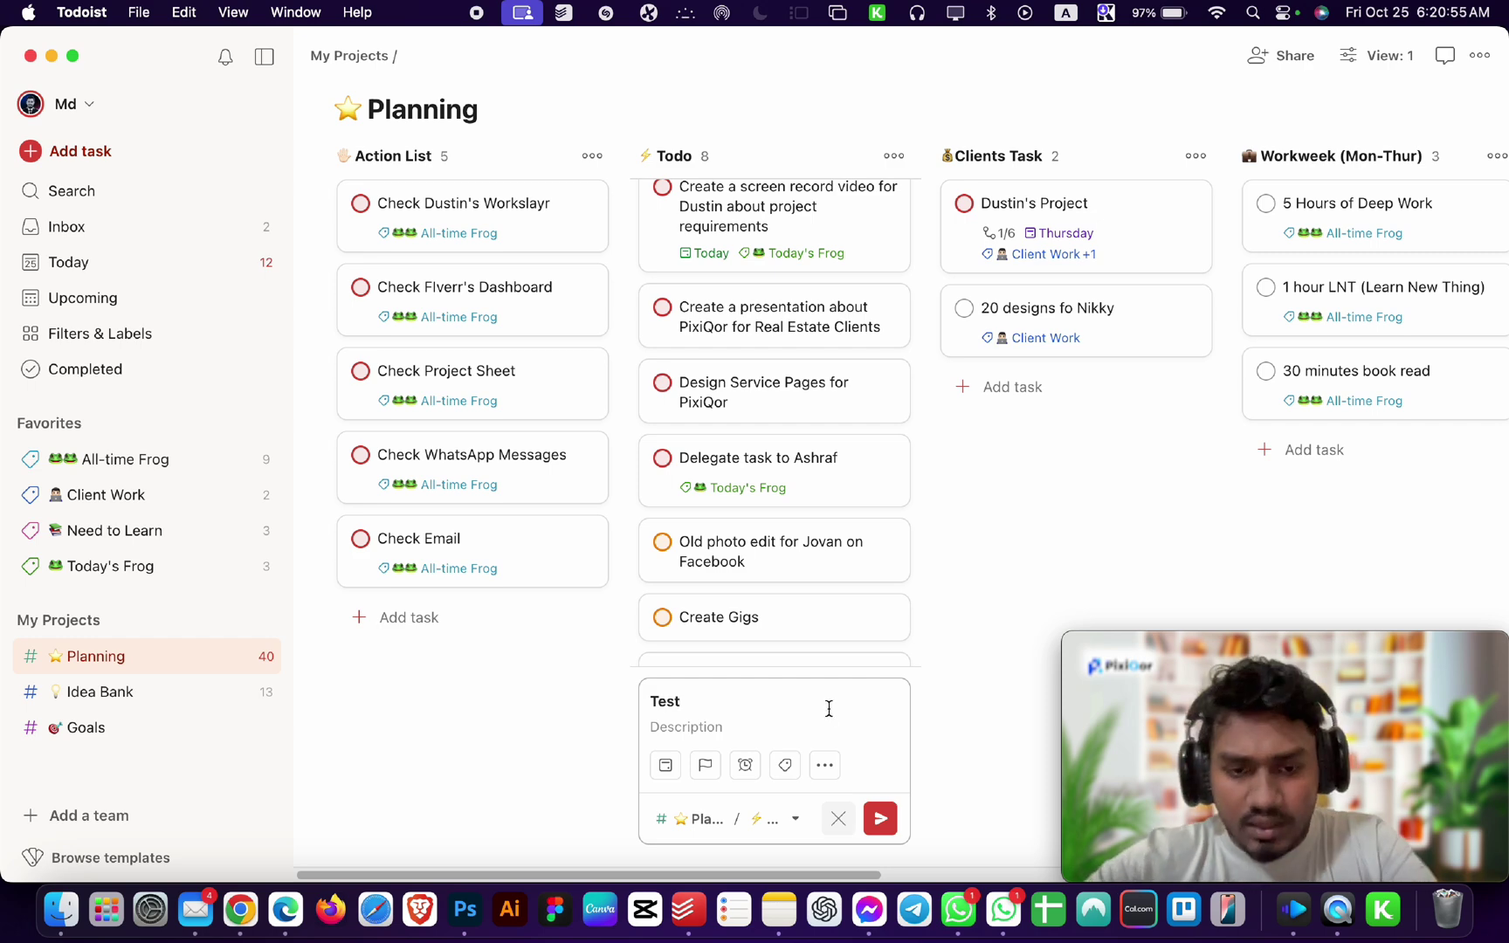
pyautogui.click(757, 725)
pyautogui.write('Test')
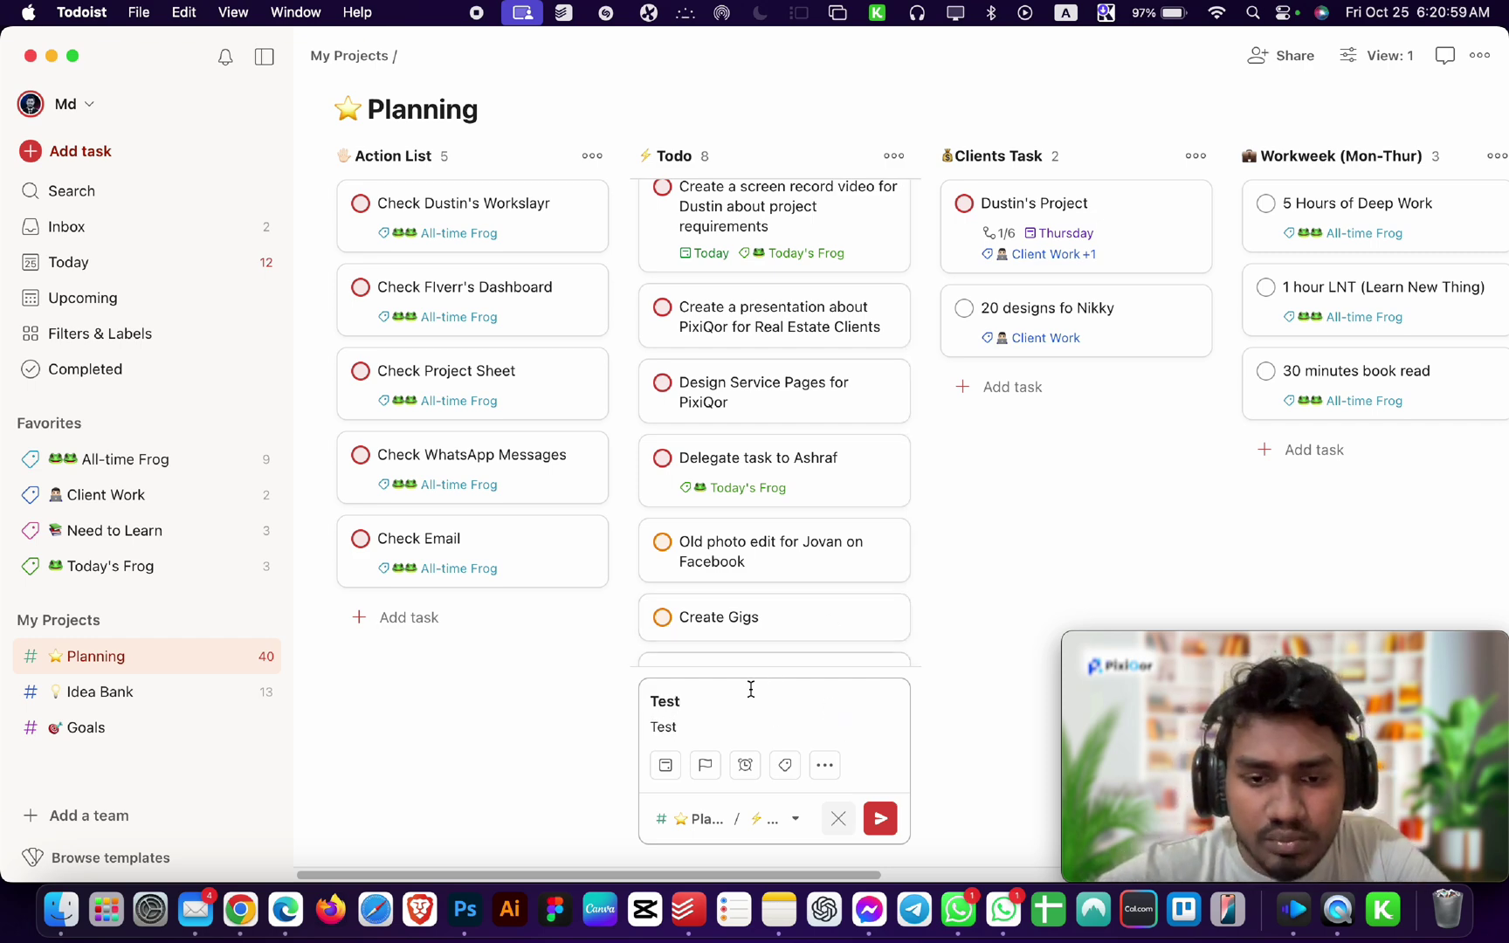
# View the due date options for the new Test task, and set its priority to Priority 2.
pyautogui.click(663, 766)
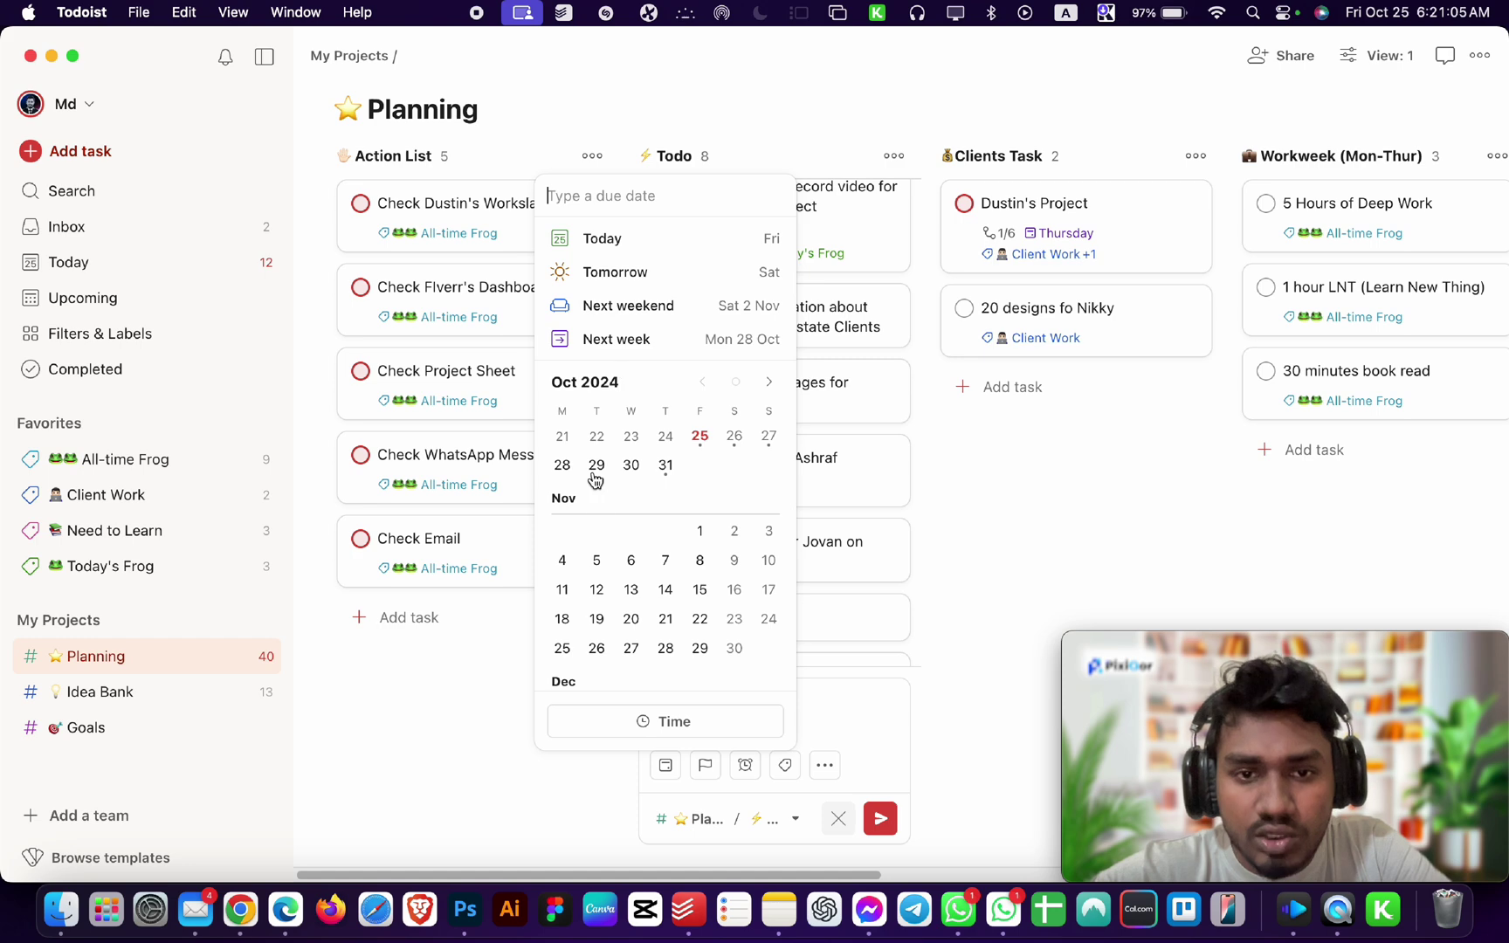
pyautogui.click(665, 765)
pyautogui.click(699, 767)
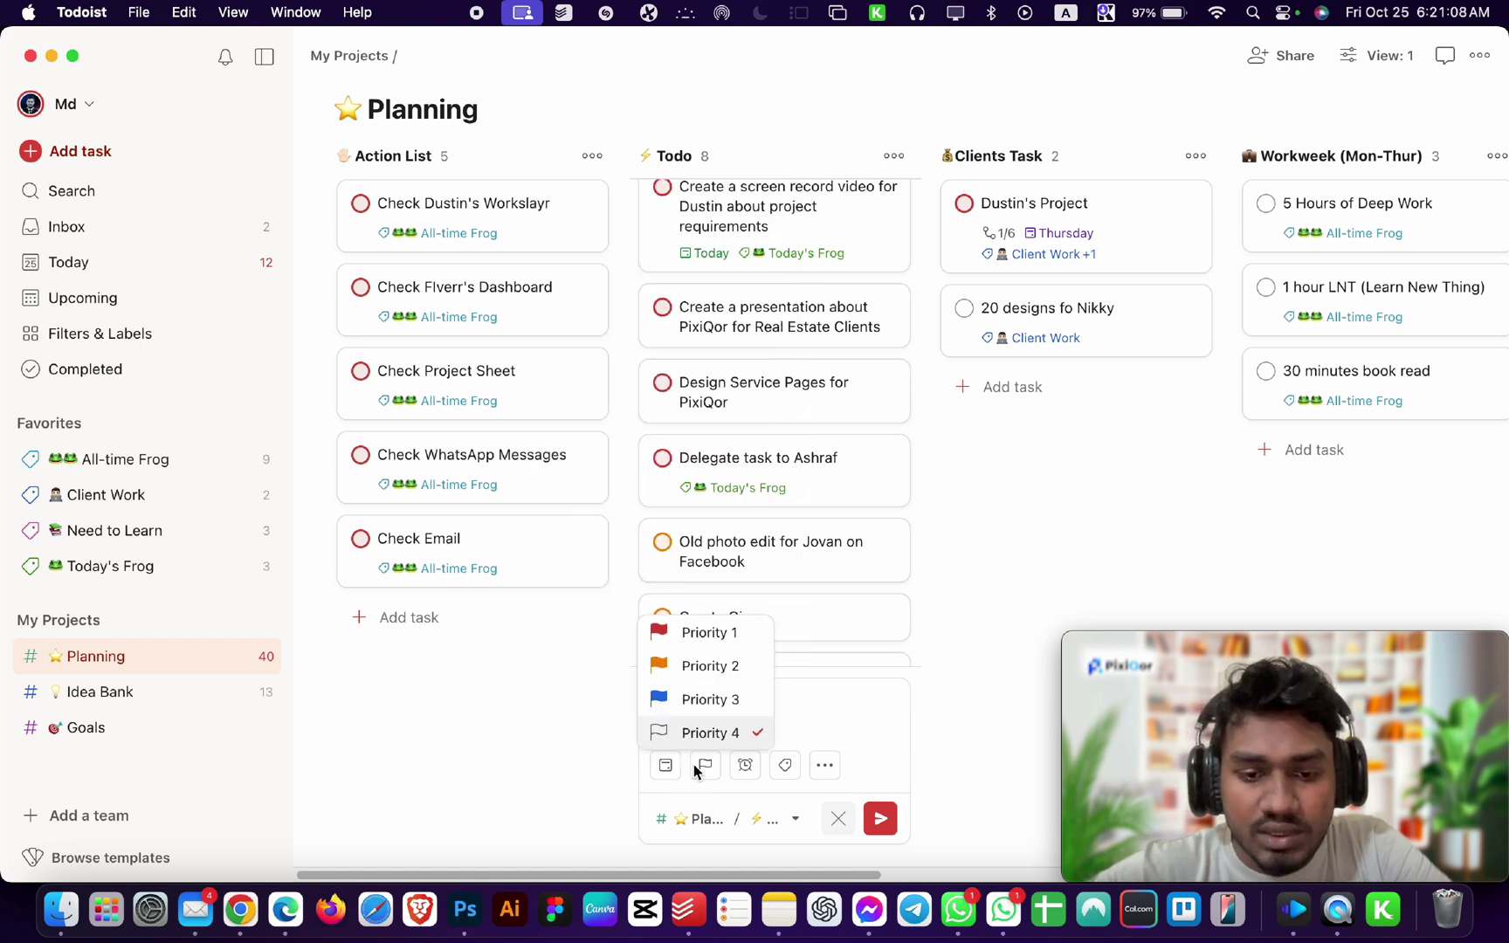
pyautogui.click(713, 667)
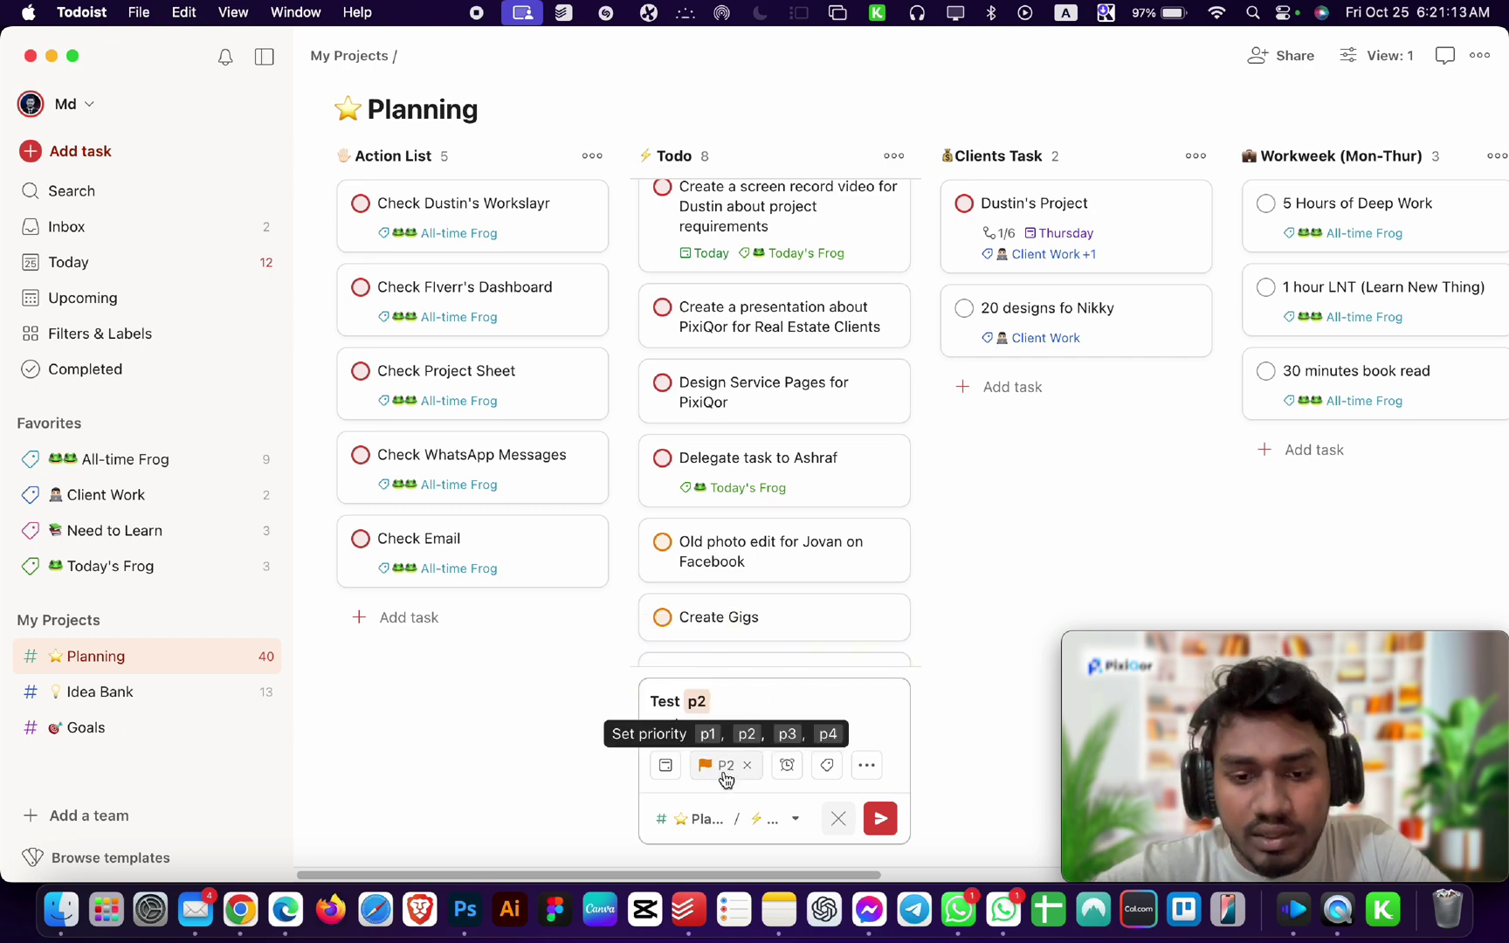
# Change the new Test task's priority to Priority 1 and view its reminder options.
pyautogui.click(726, 768)
pyautogui.click(736, 632)
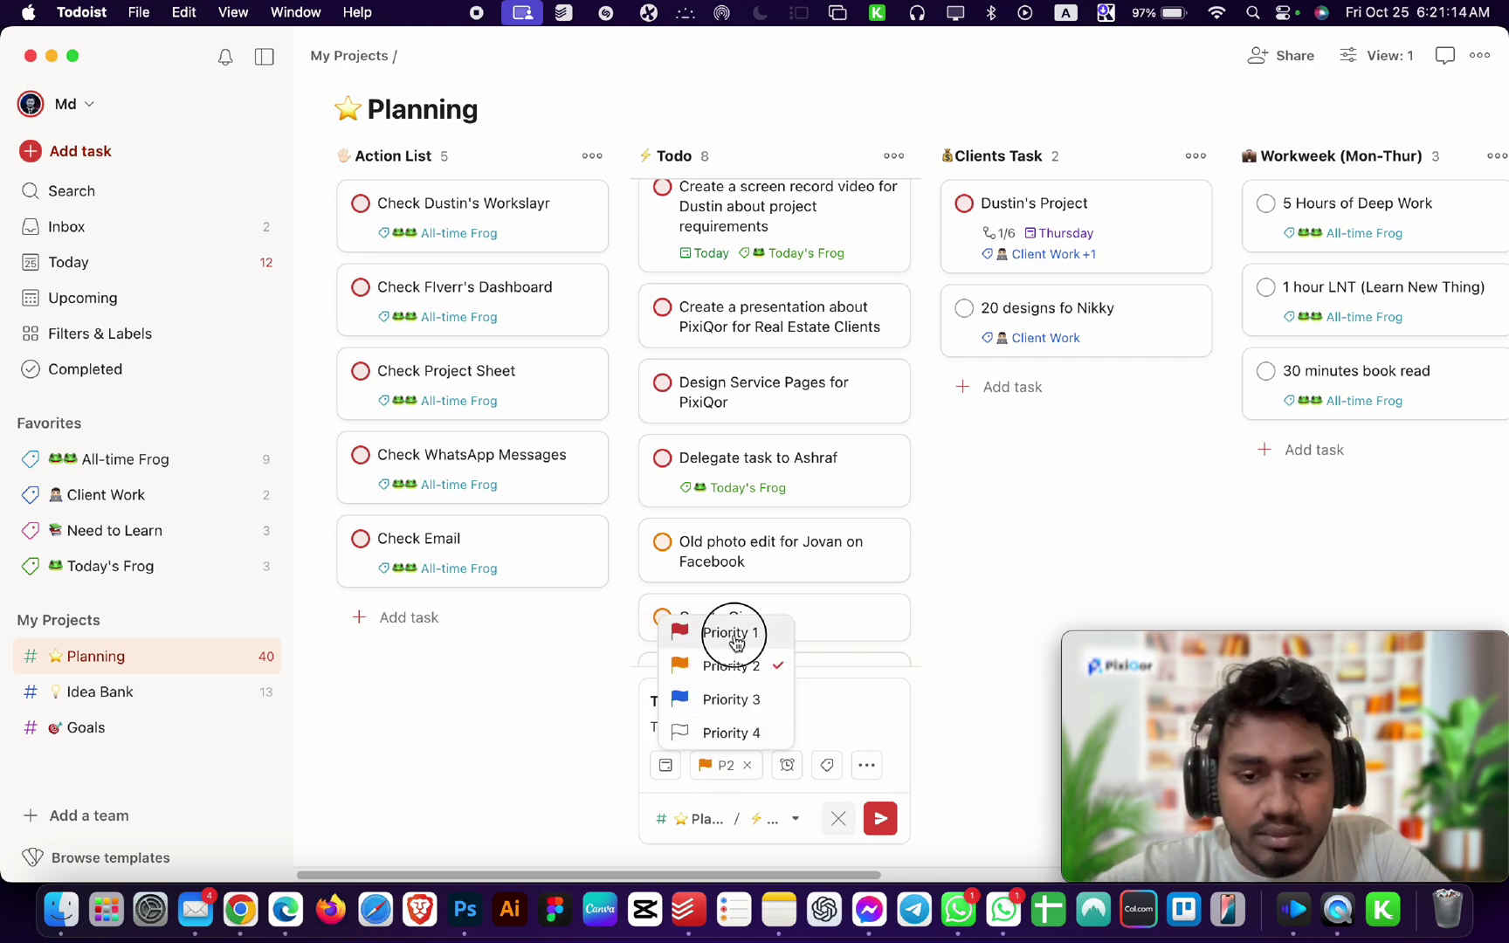
pyautogui.click(785, 765)
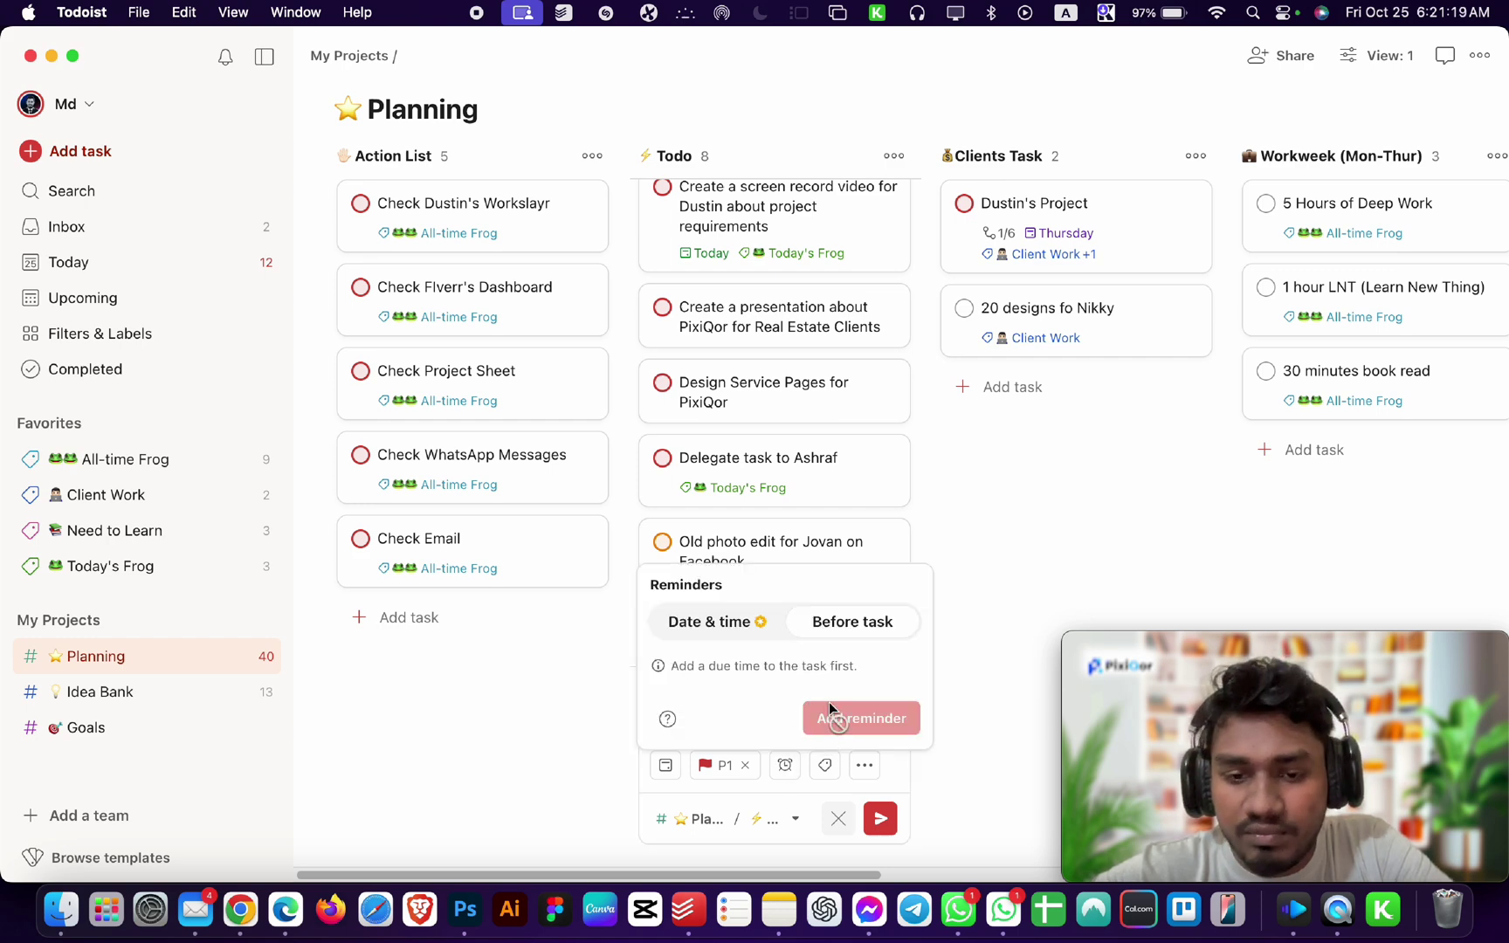
pyautogui.click(786, 766)
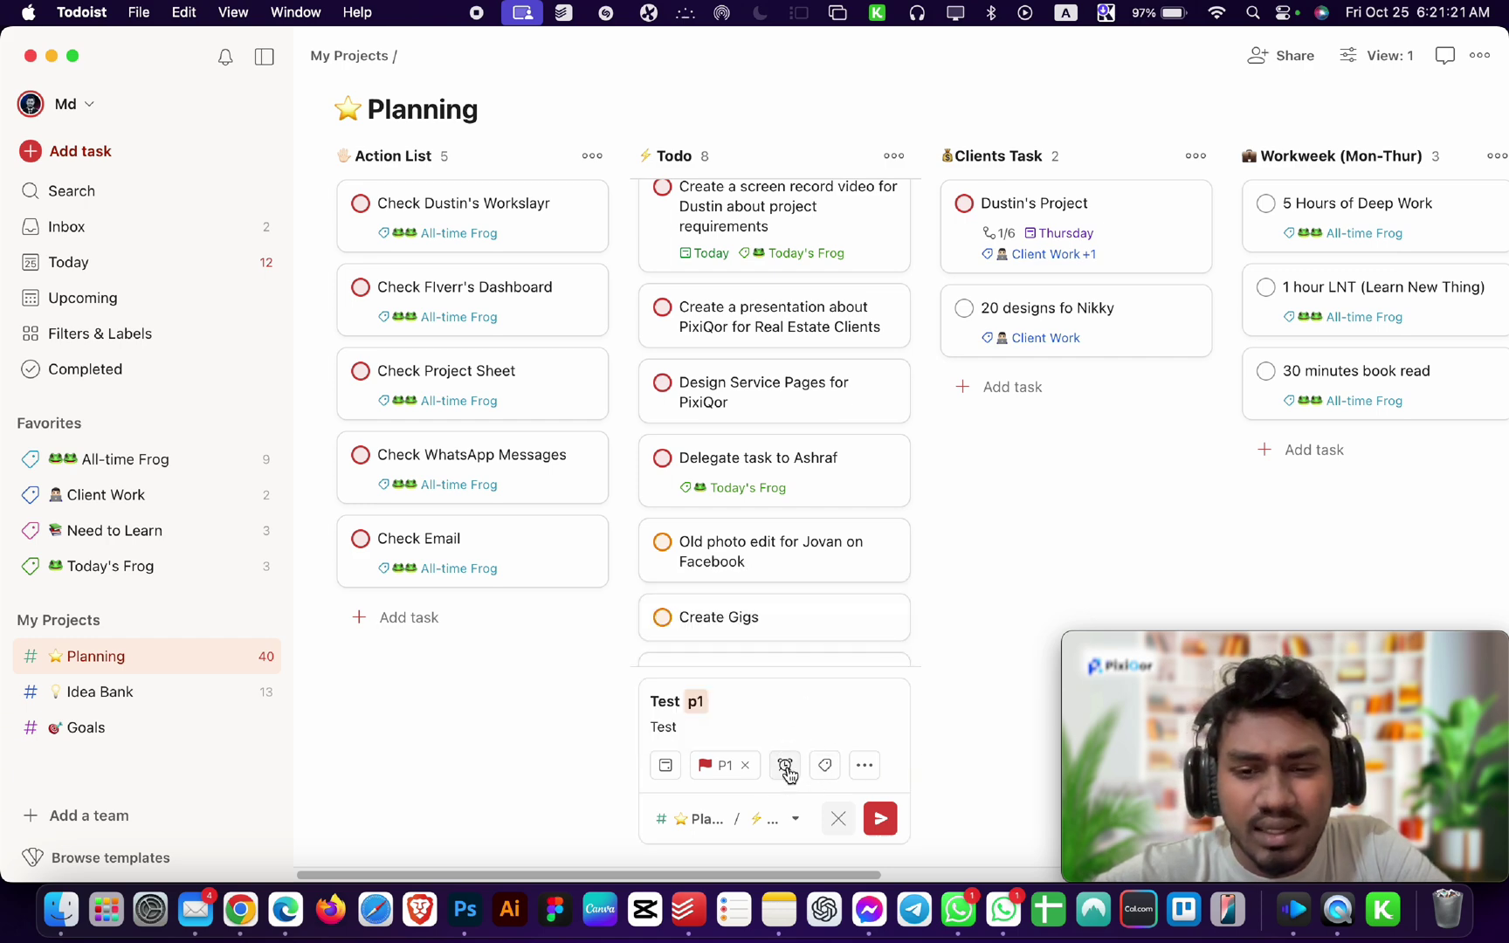
# Assign the Need to Learn label to the new Test task.
pyautogui.click(830, 765)
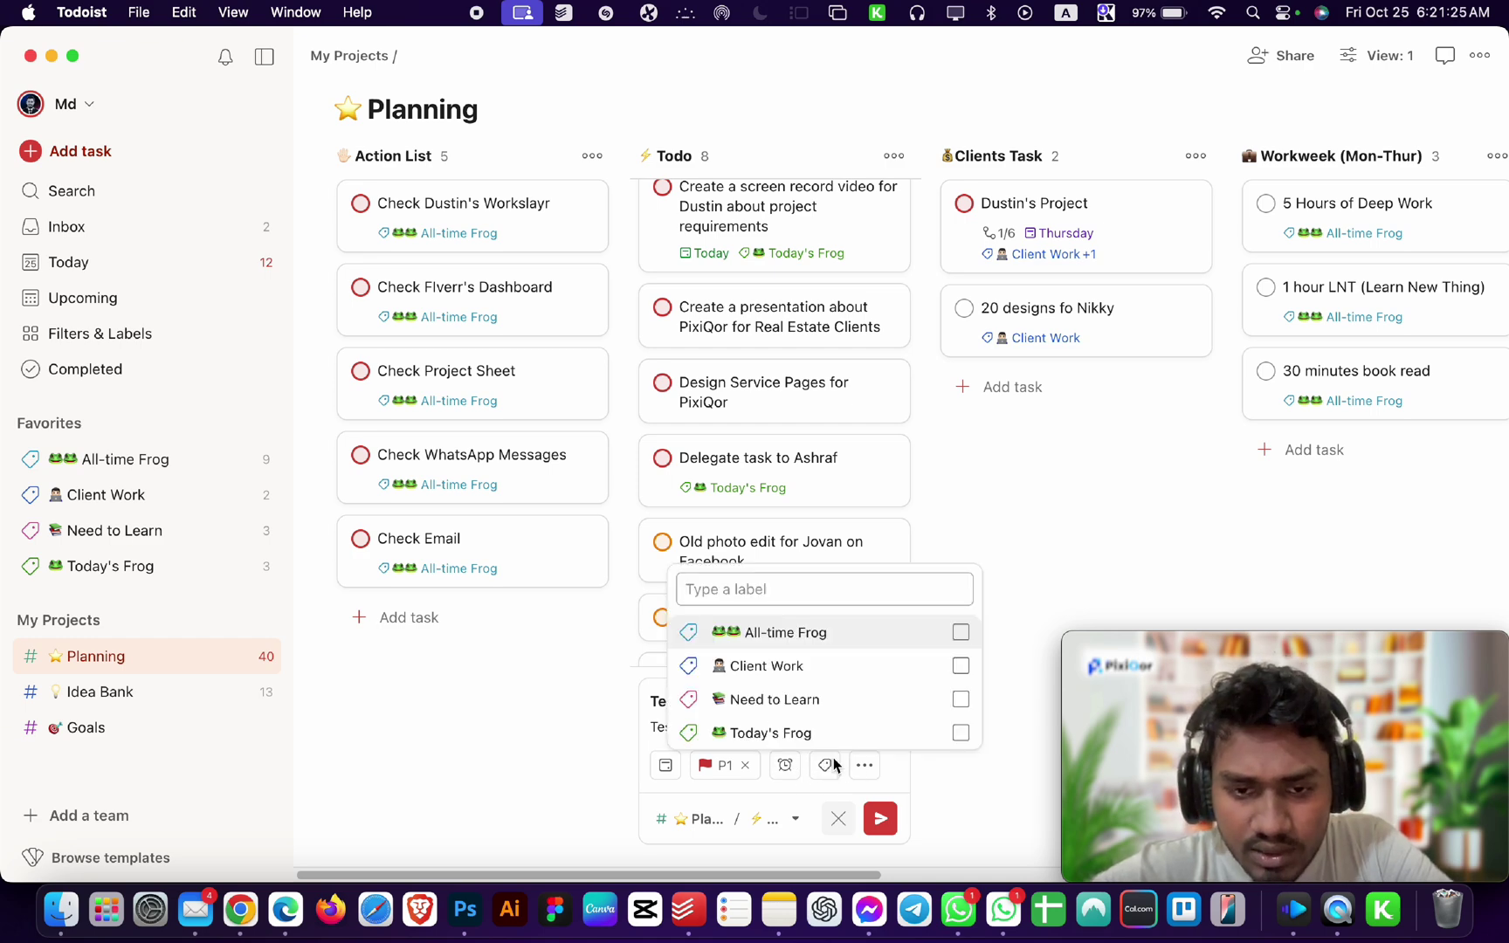
pyautogui.click(858, 714)
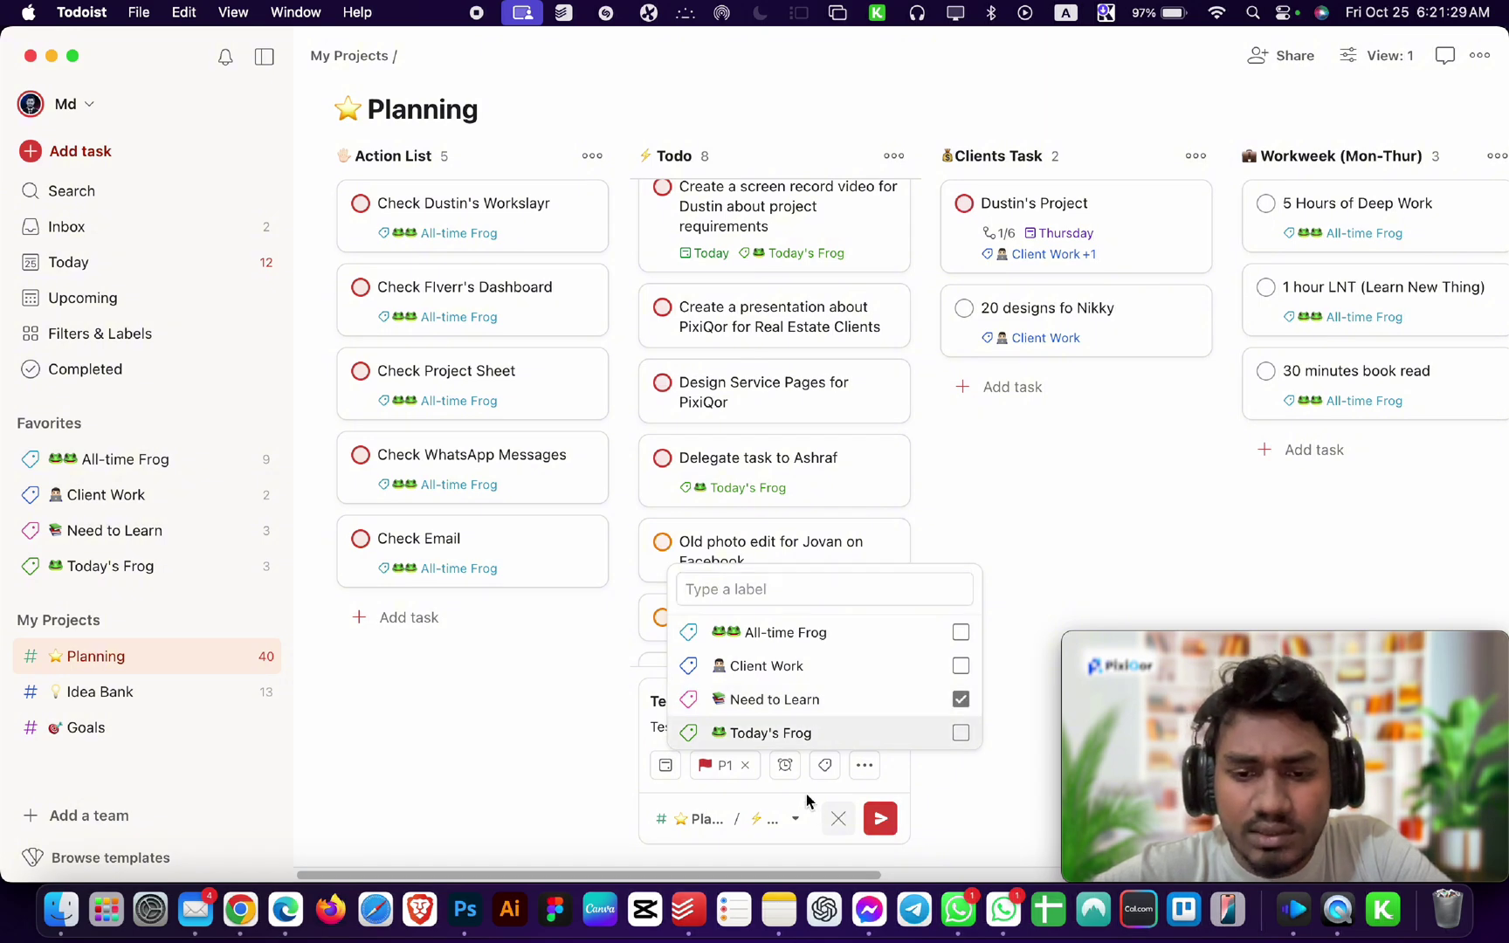
pyautogui.click(807, 800)
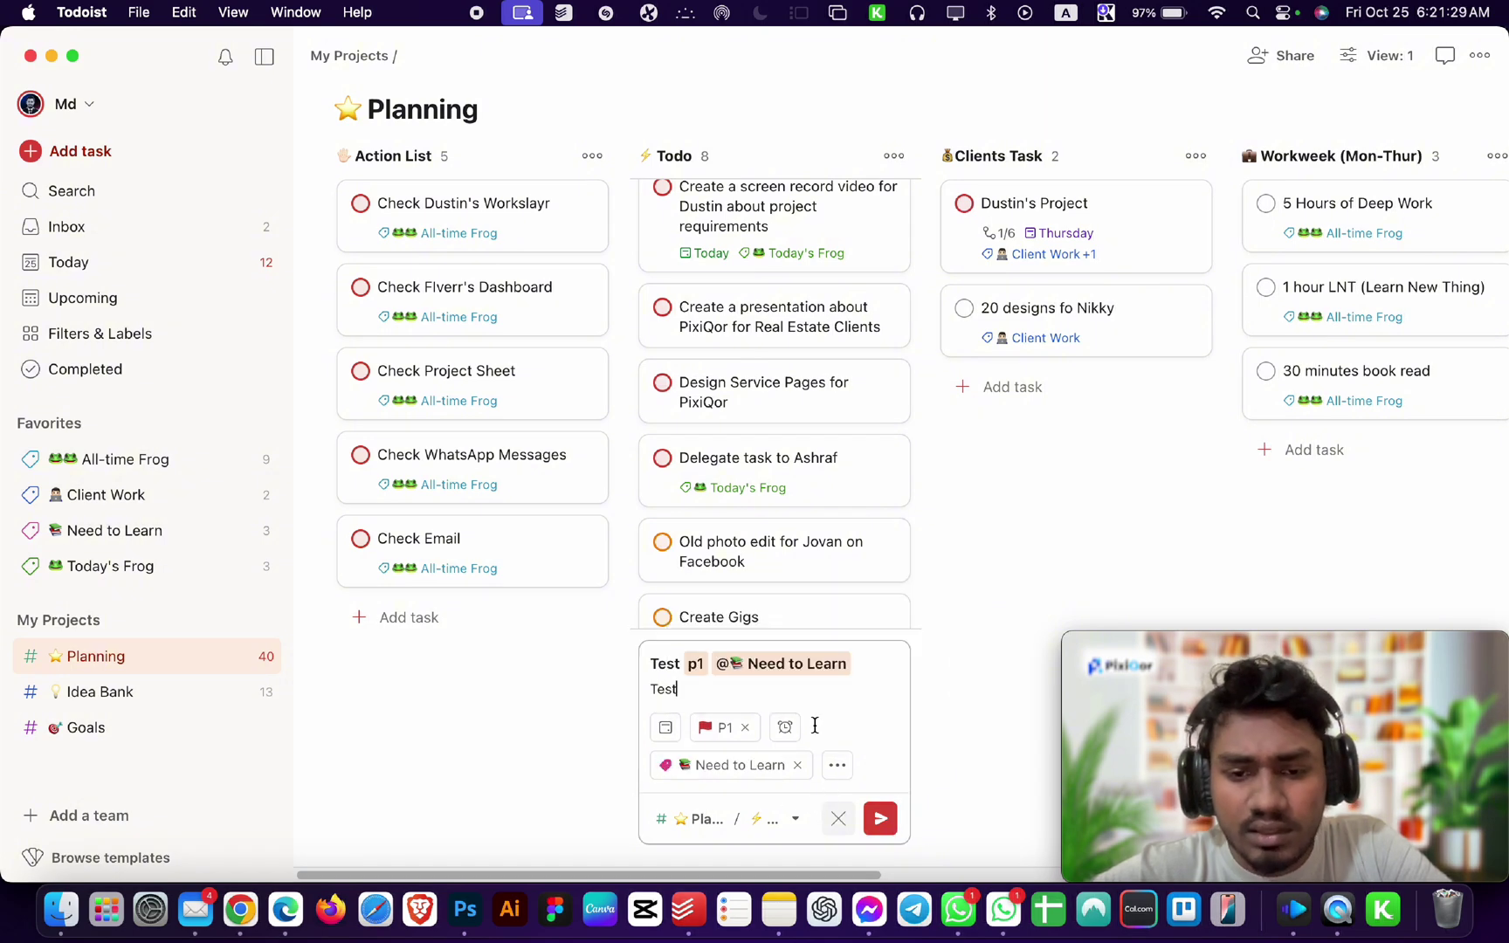
# Check the Test task's additional options, add the task to the Todo section, and dismiss the empty new-task form.
pyautogui.click(839, 769)
pyautogui.click(841, 772)
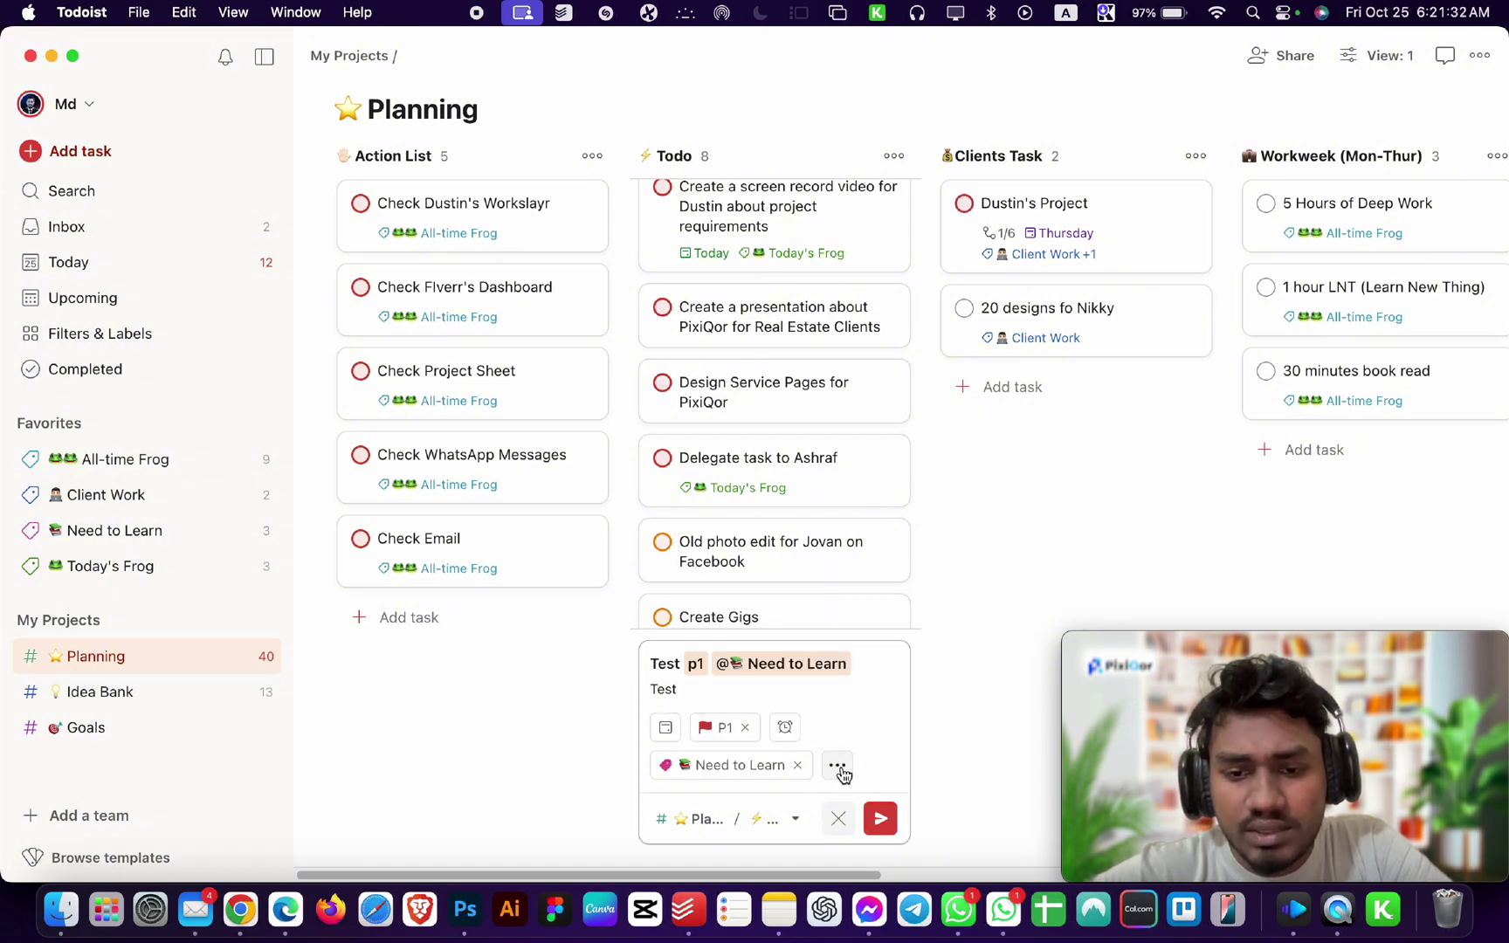
pyautogui.click(879, 818)
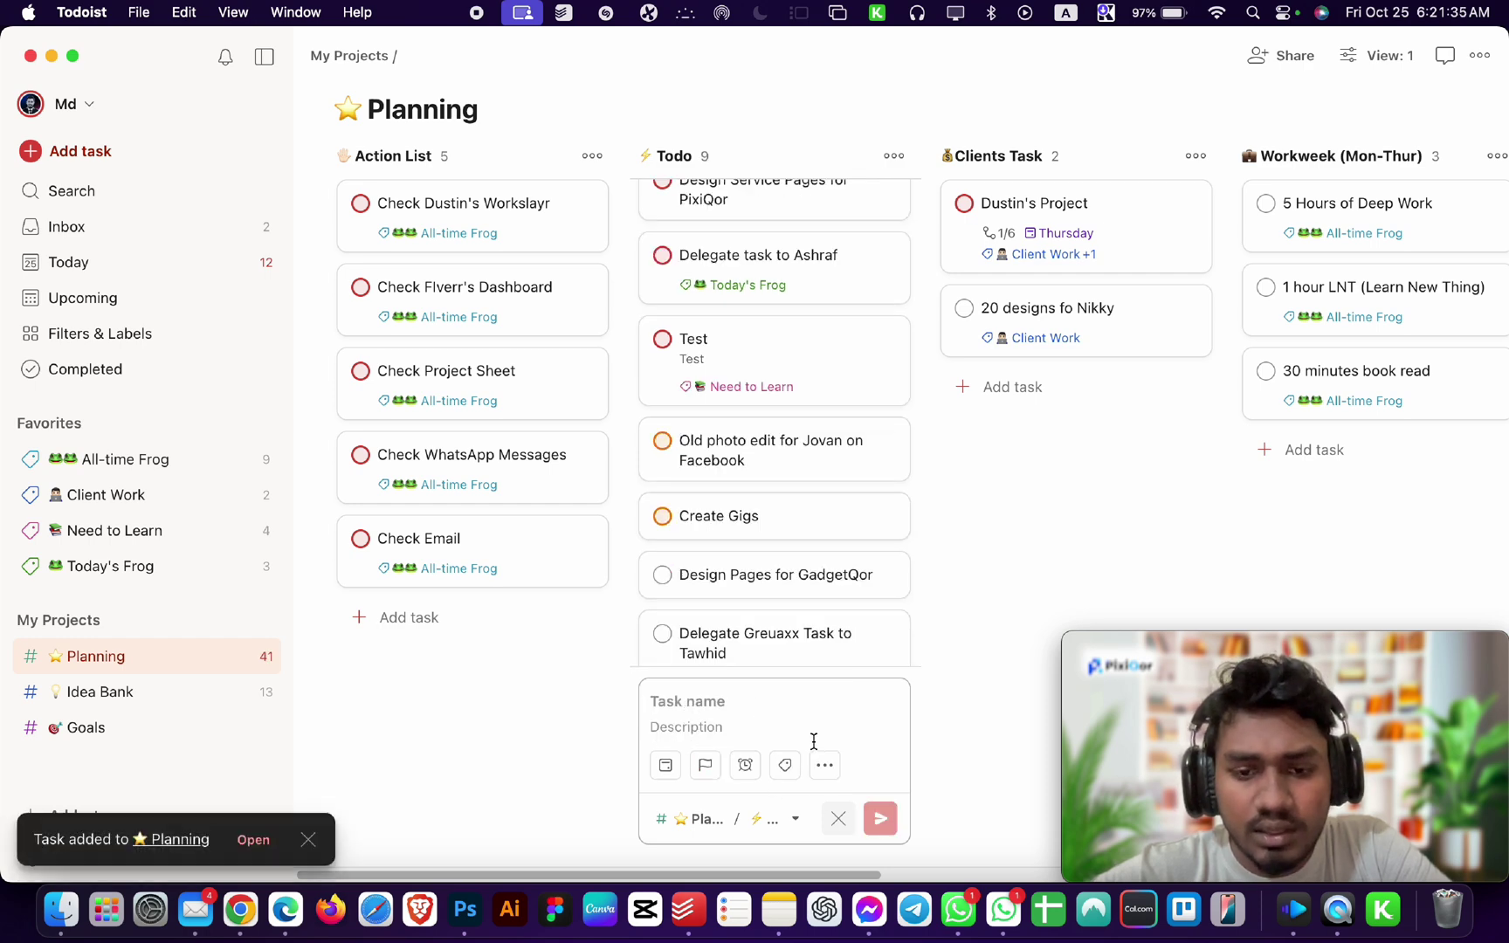
pyautogui.click(838, 818)
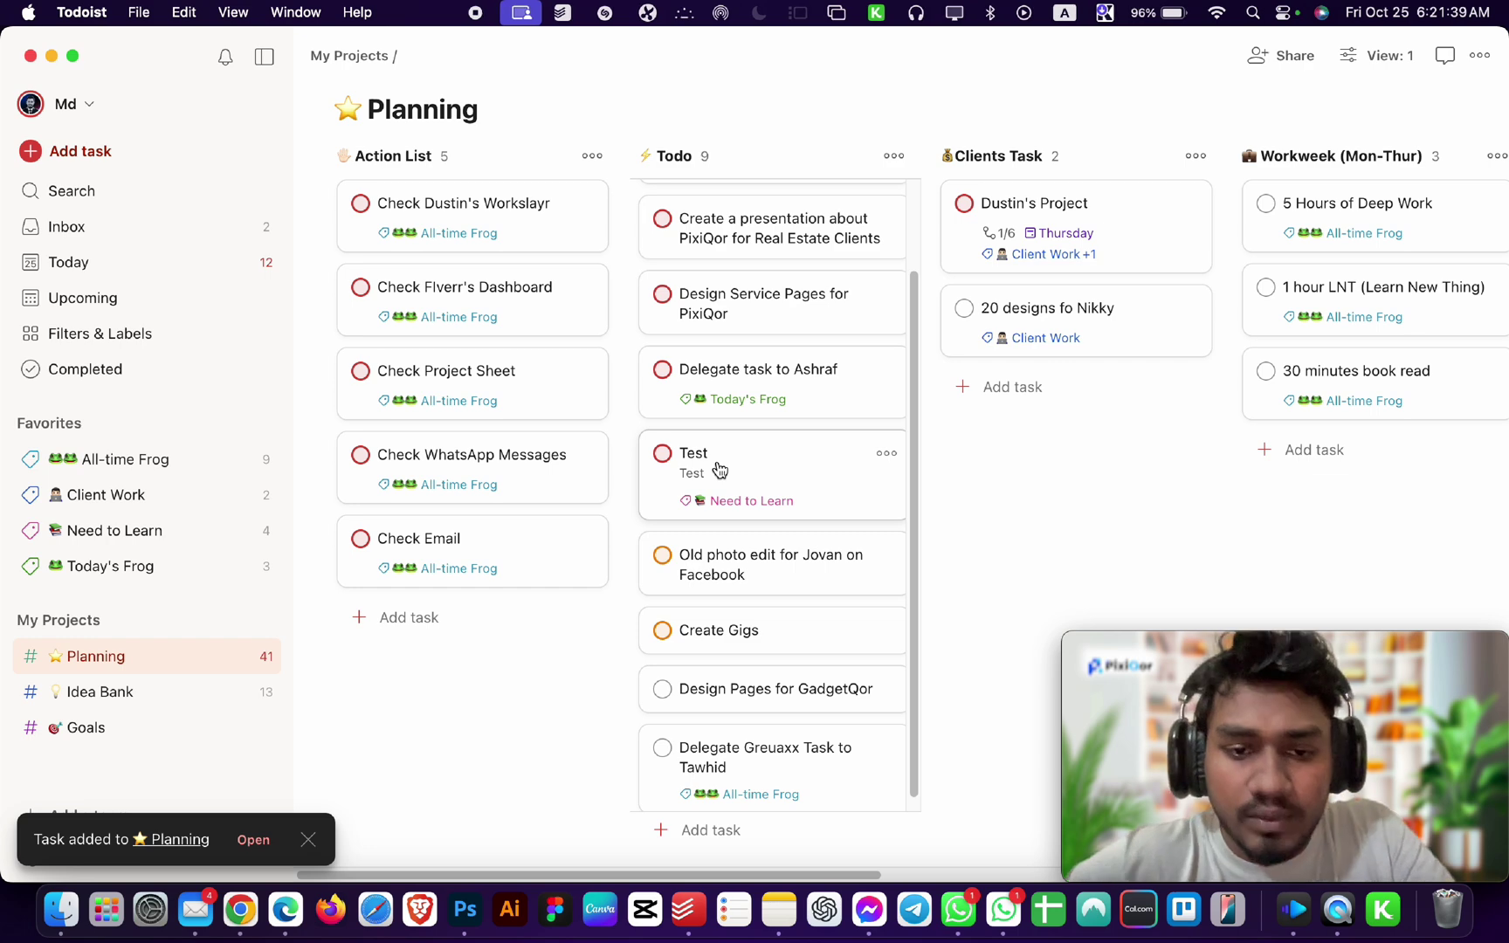
pyautogui.scroll(-1, 690, 760)
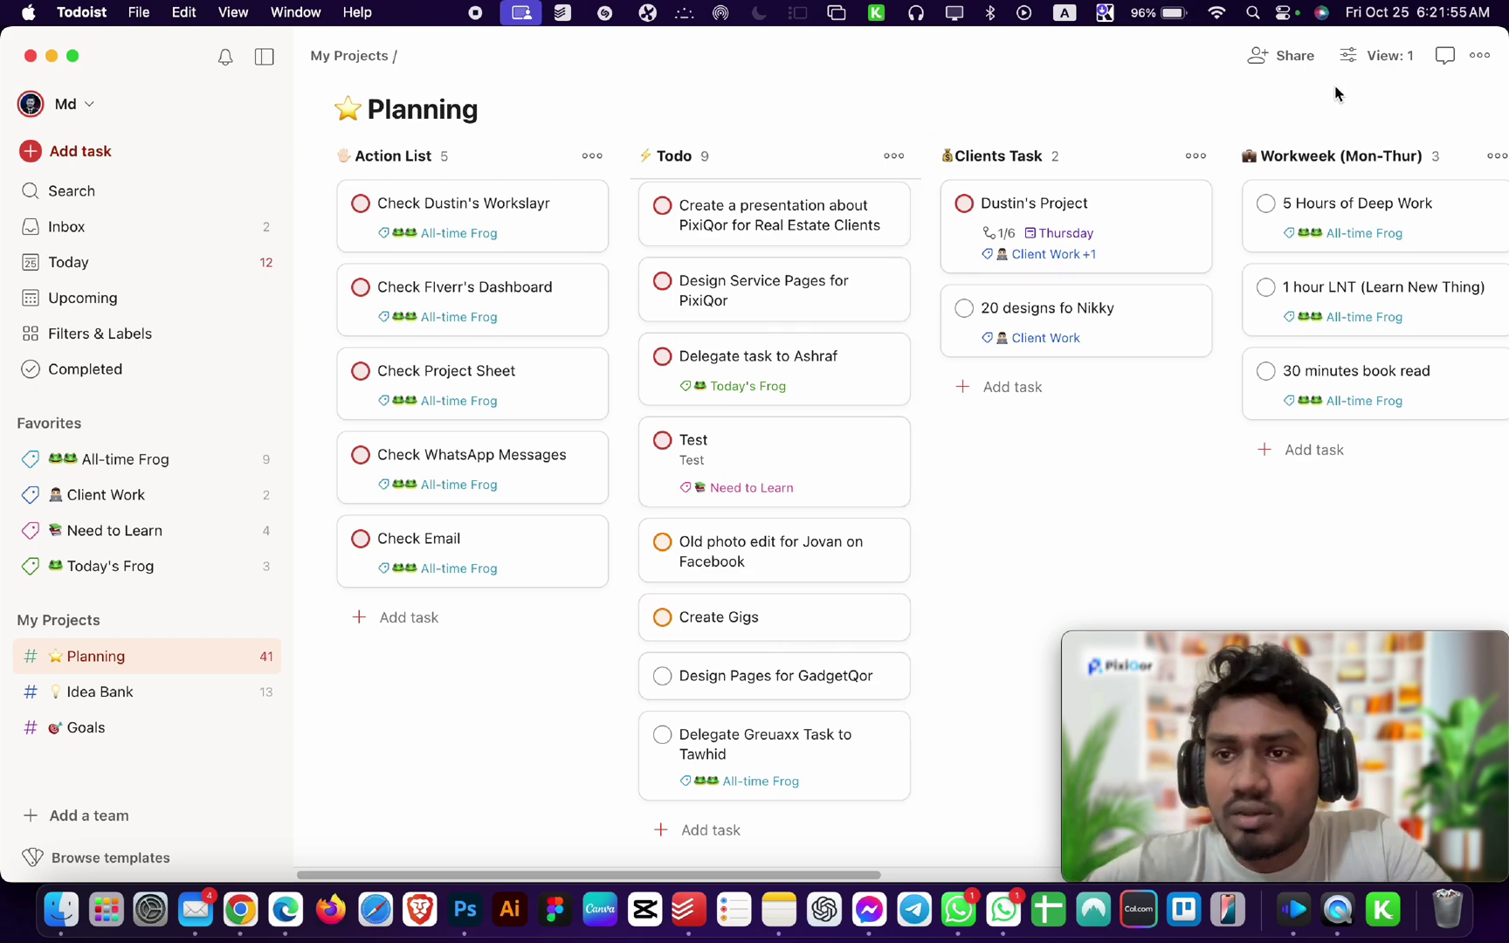
# Try the List layout for the Planning project, and return it to the Board layout.
pyautogui.click(1380, 56)
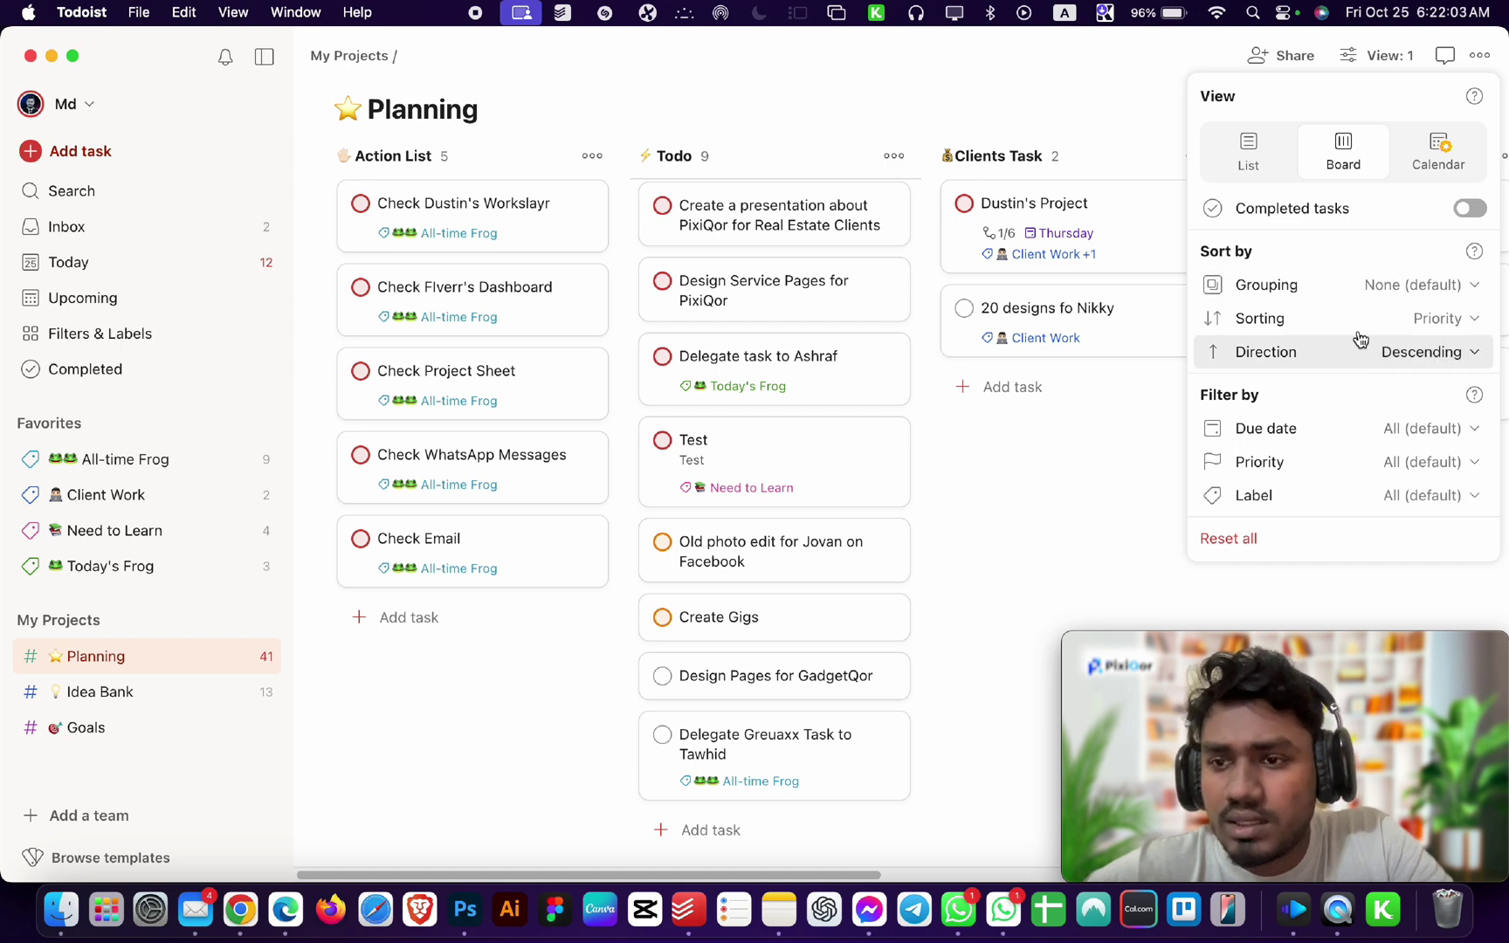
pyautogui.click(1269, 160)
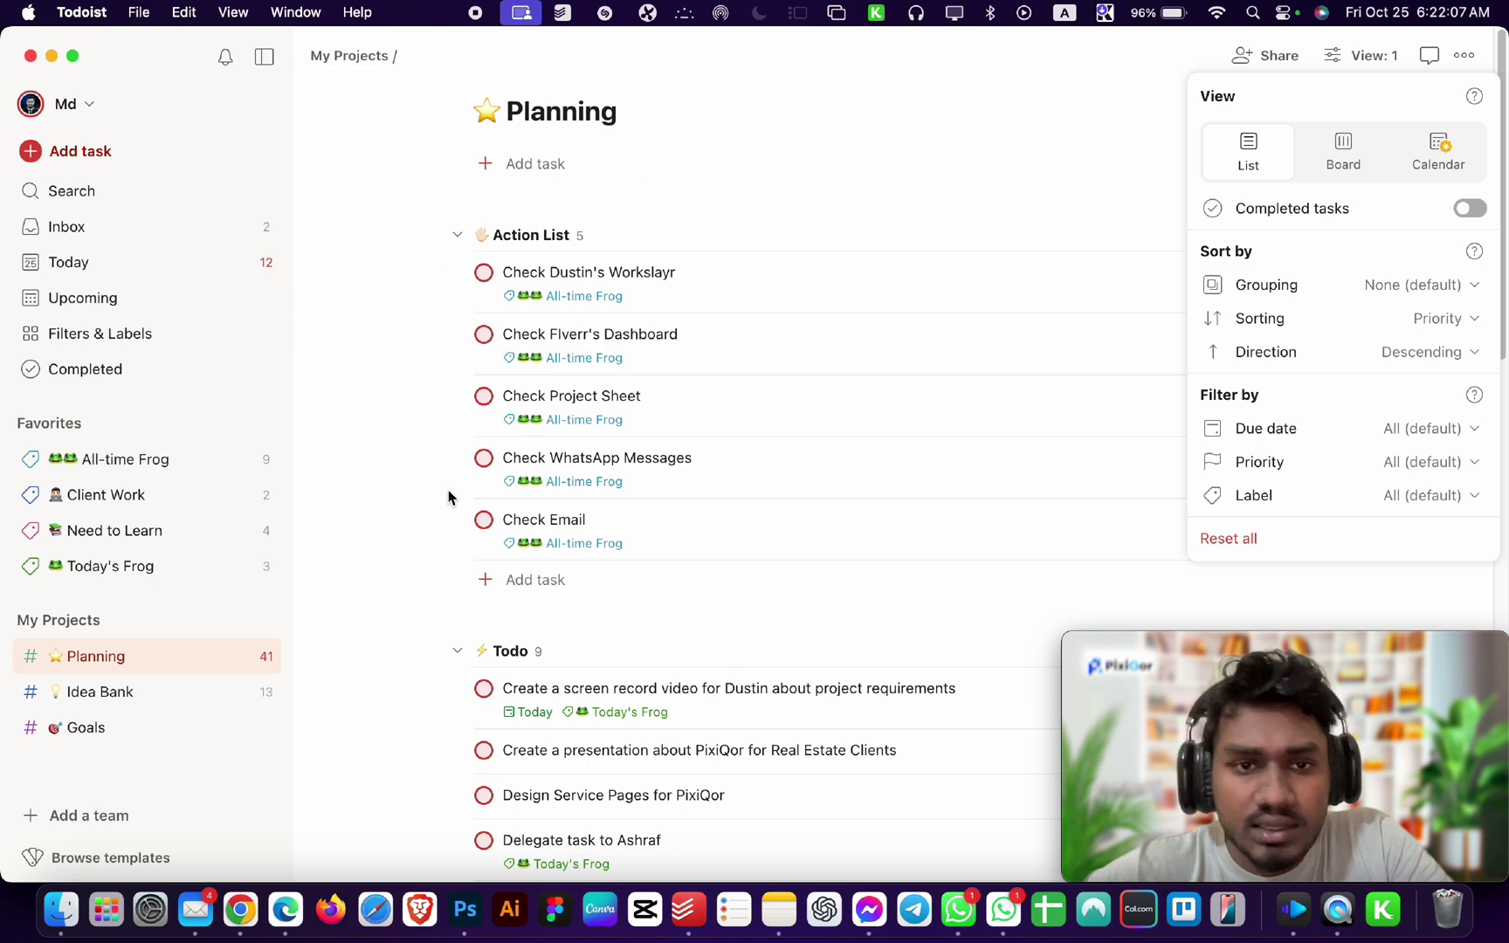
pyautogui.click(1345, 170)
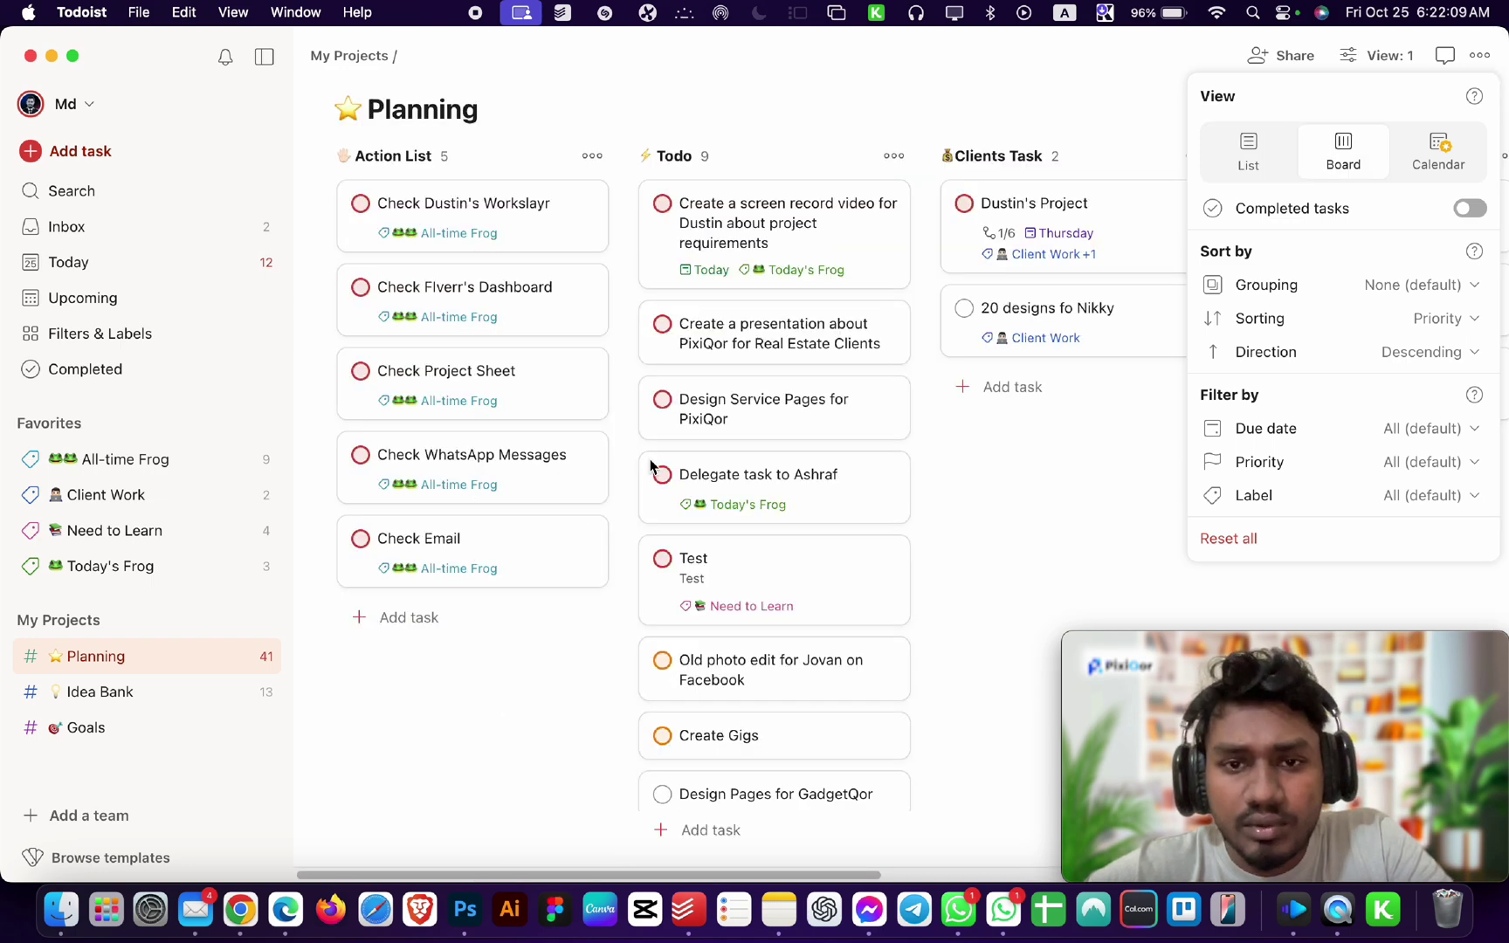
pyautogui.click(1171, 75)
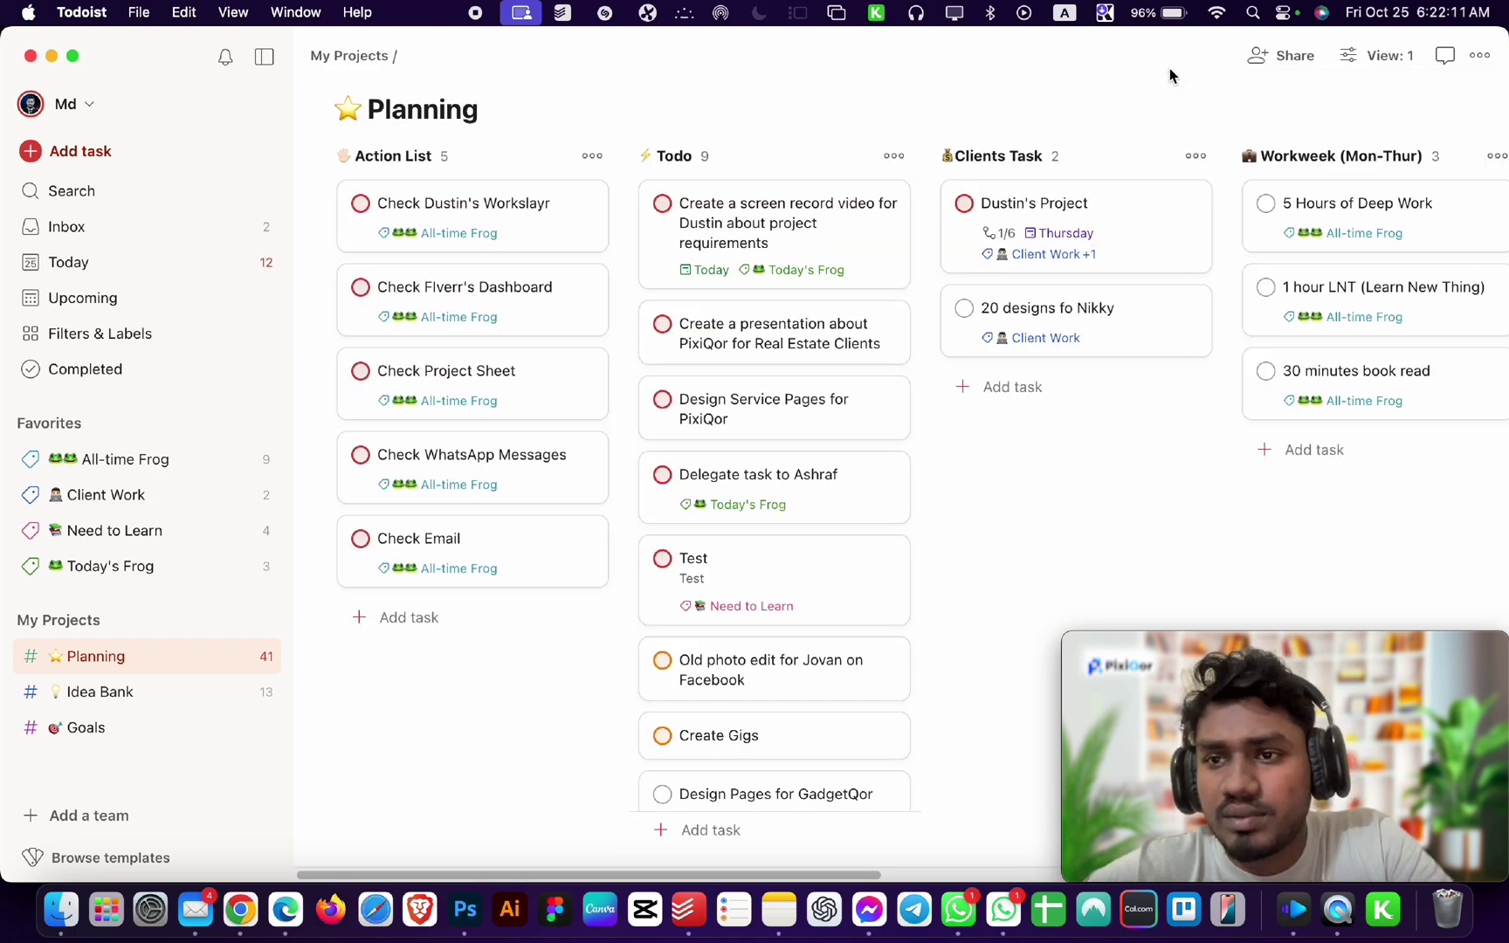
# Review the Planning project's view settings and its additional project actions.
pyautogui.click(1379, 56)
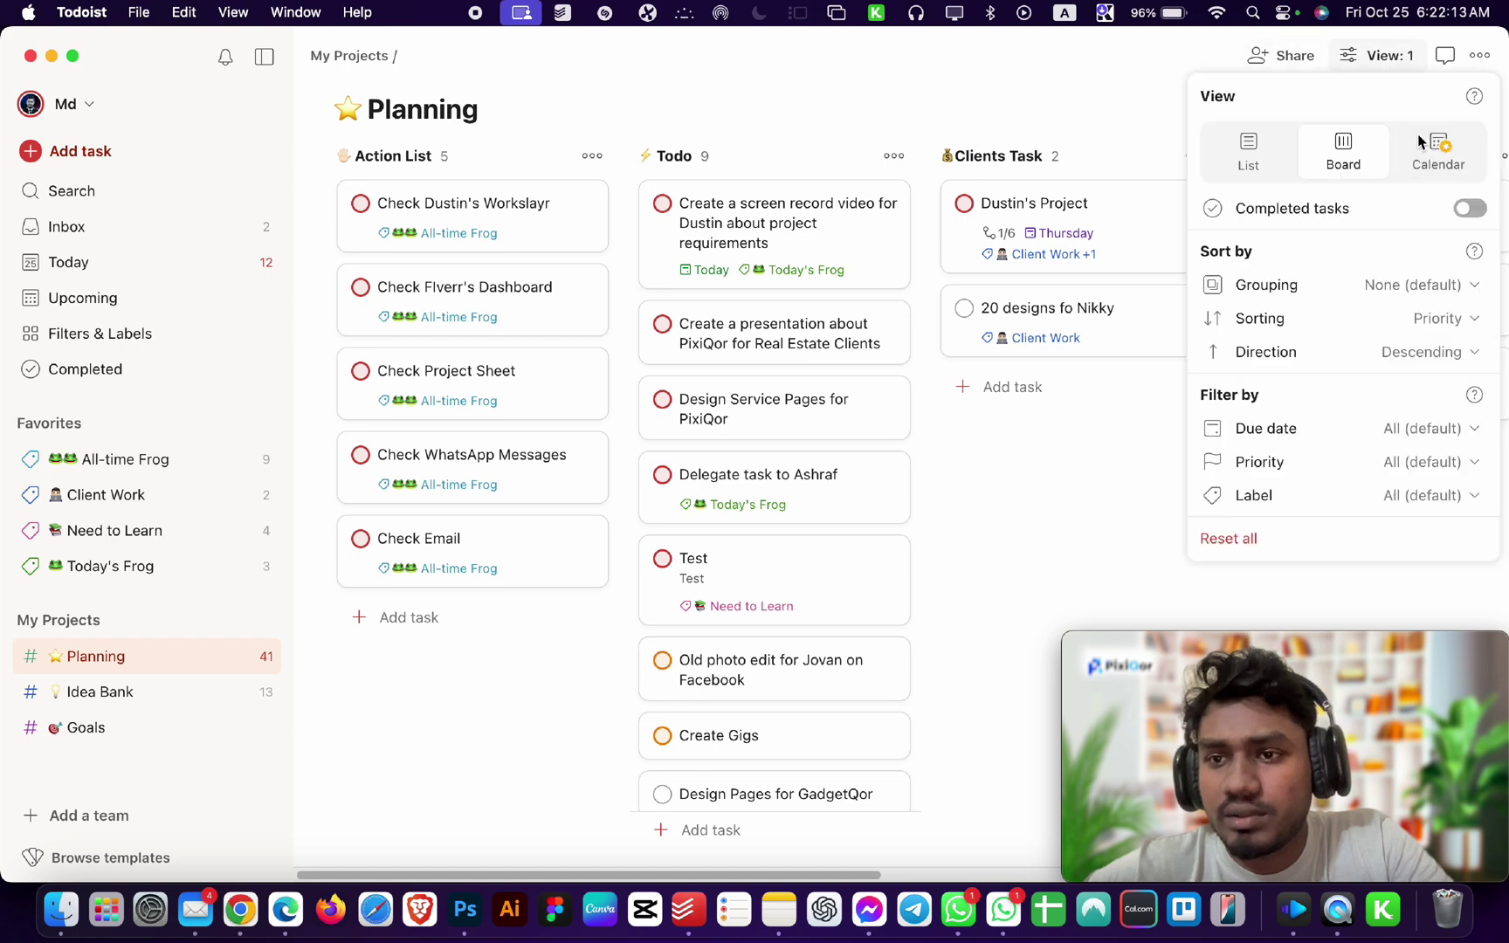
pyautogui.click(1236, 59)
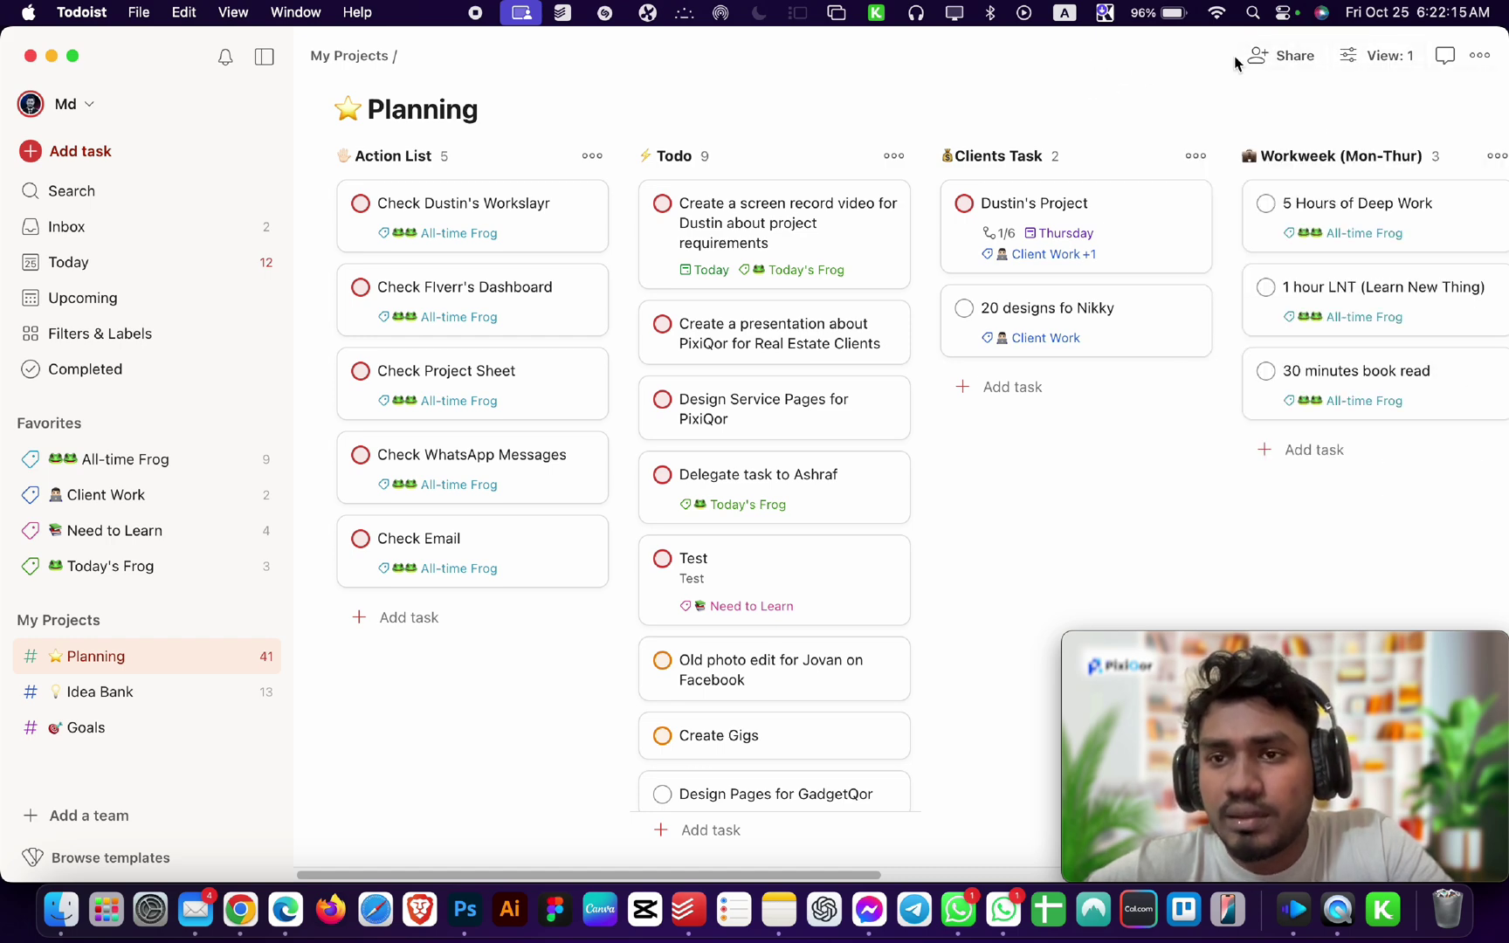
pyautogui.click(1479, 56)
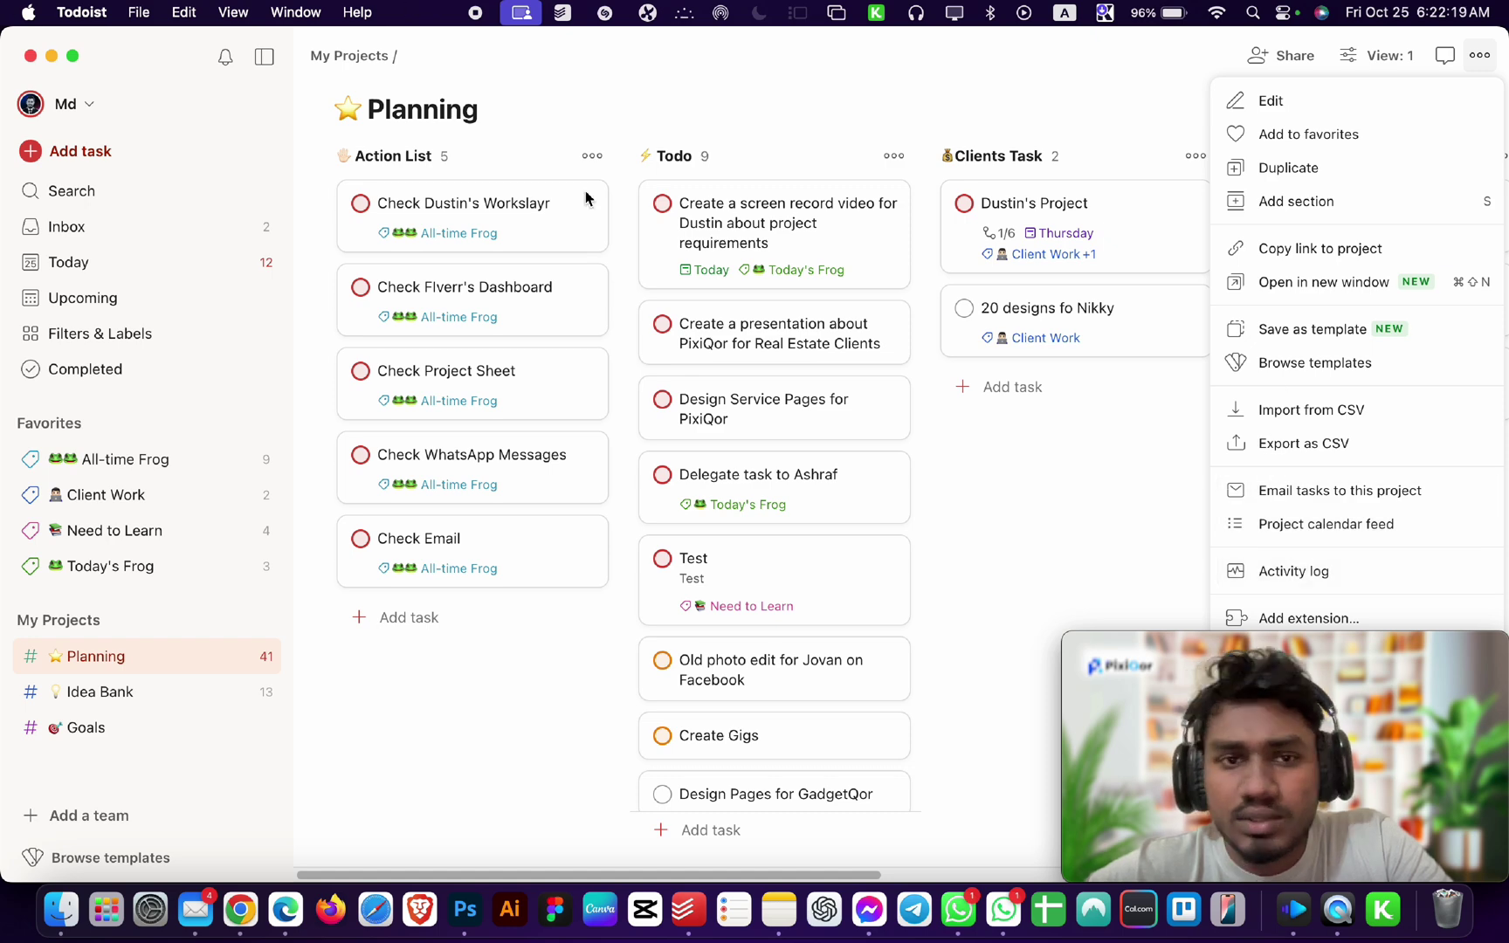
pyautogui.click(637, 99)
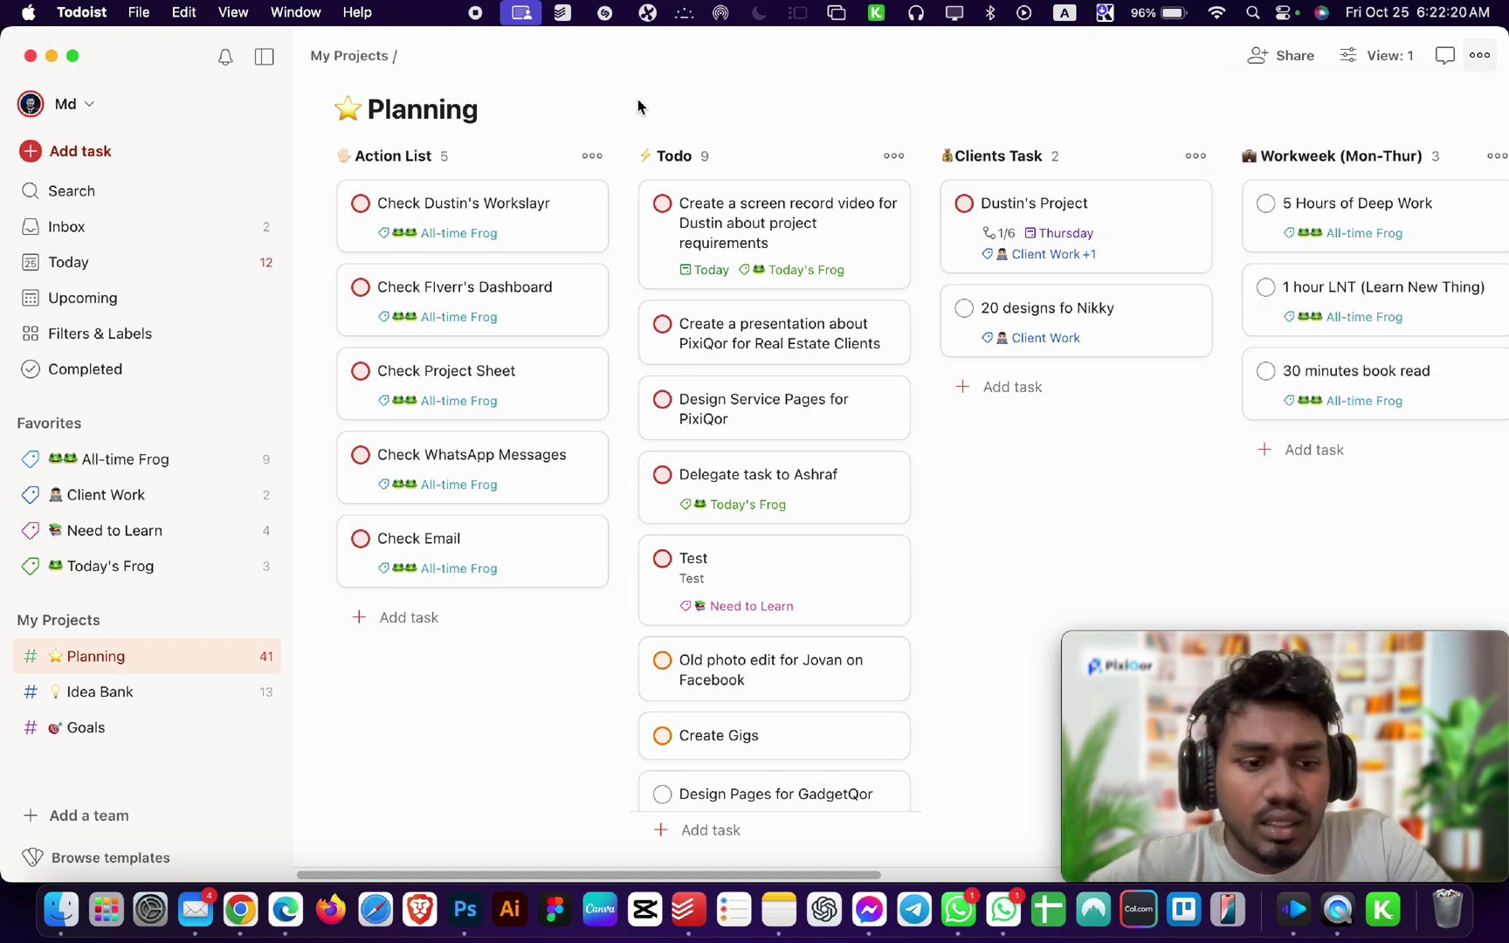
# Browse the Work category of the template gallery, and close the gallery.
pyautogui.click(123, 855)
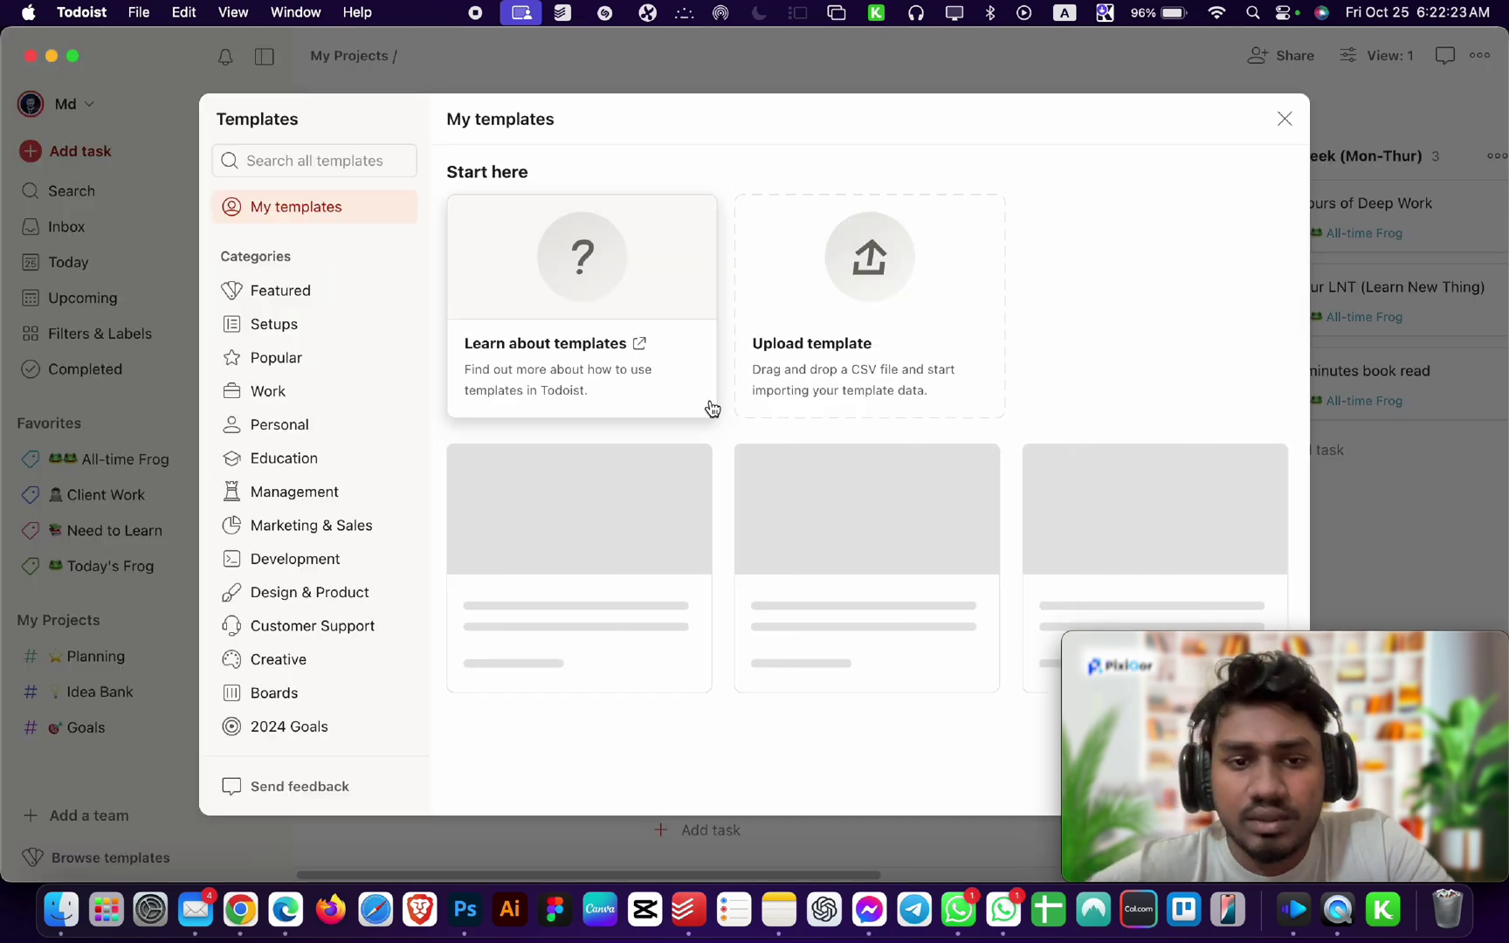
pyautogui.click(351, 395)
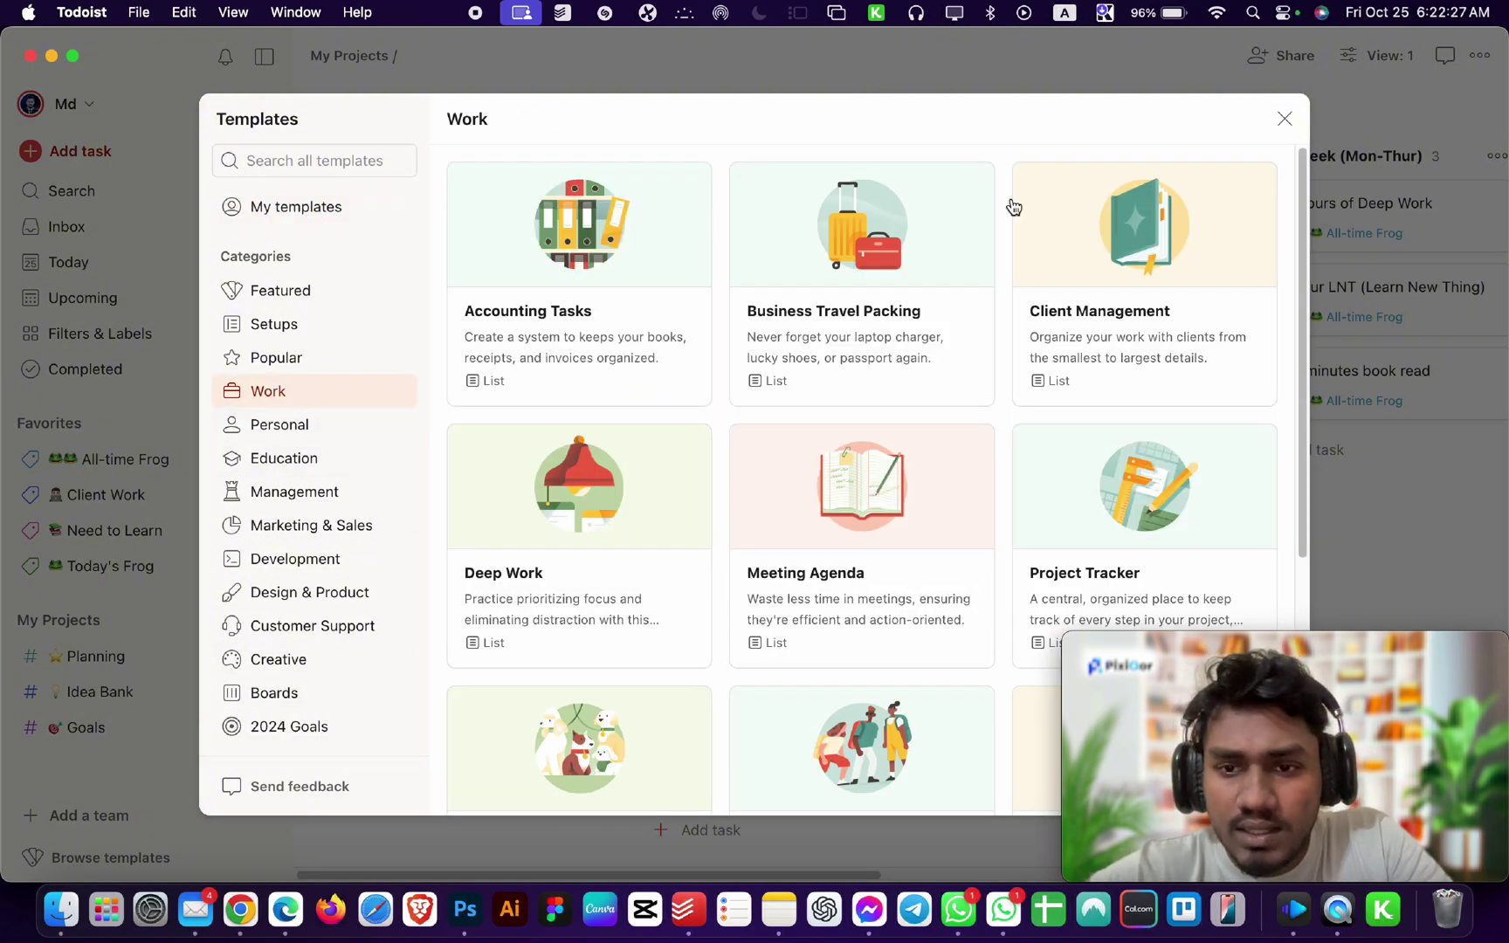
pyautogui.scroll(-5, 786, 428)
pyautogui.scroll(5, 908, 415)
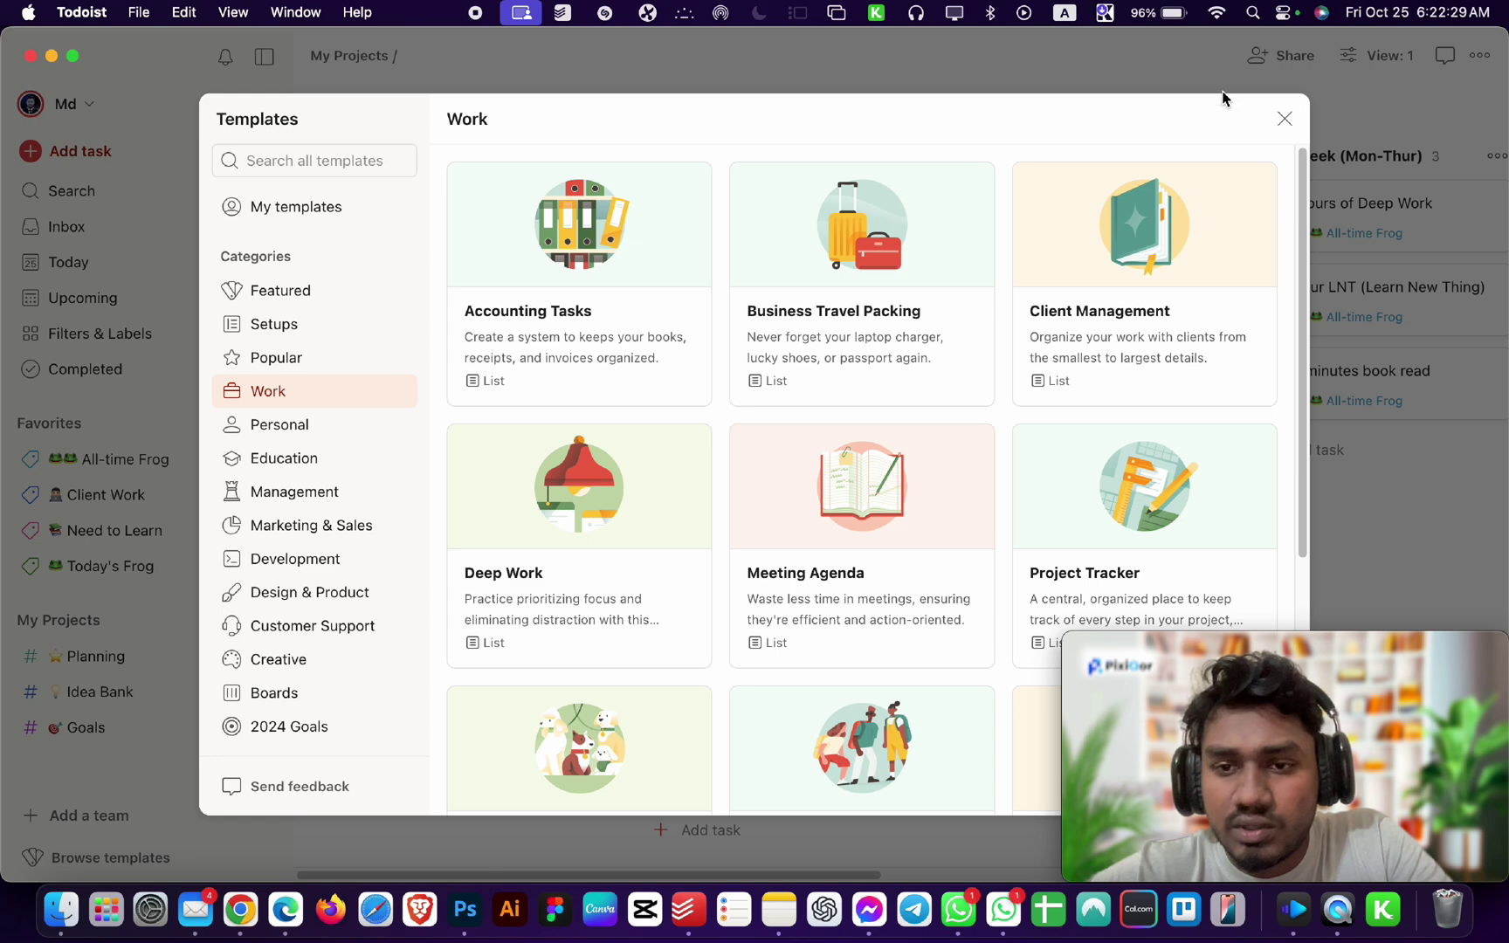
pyautogui.click(1285, 119)
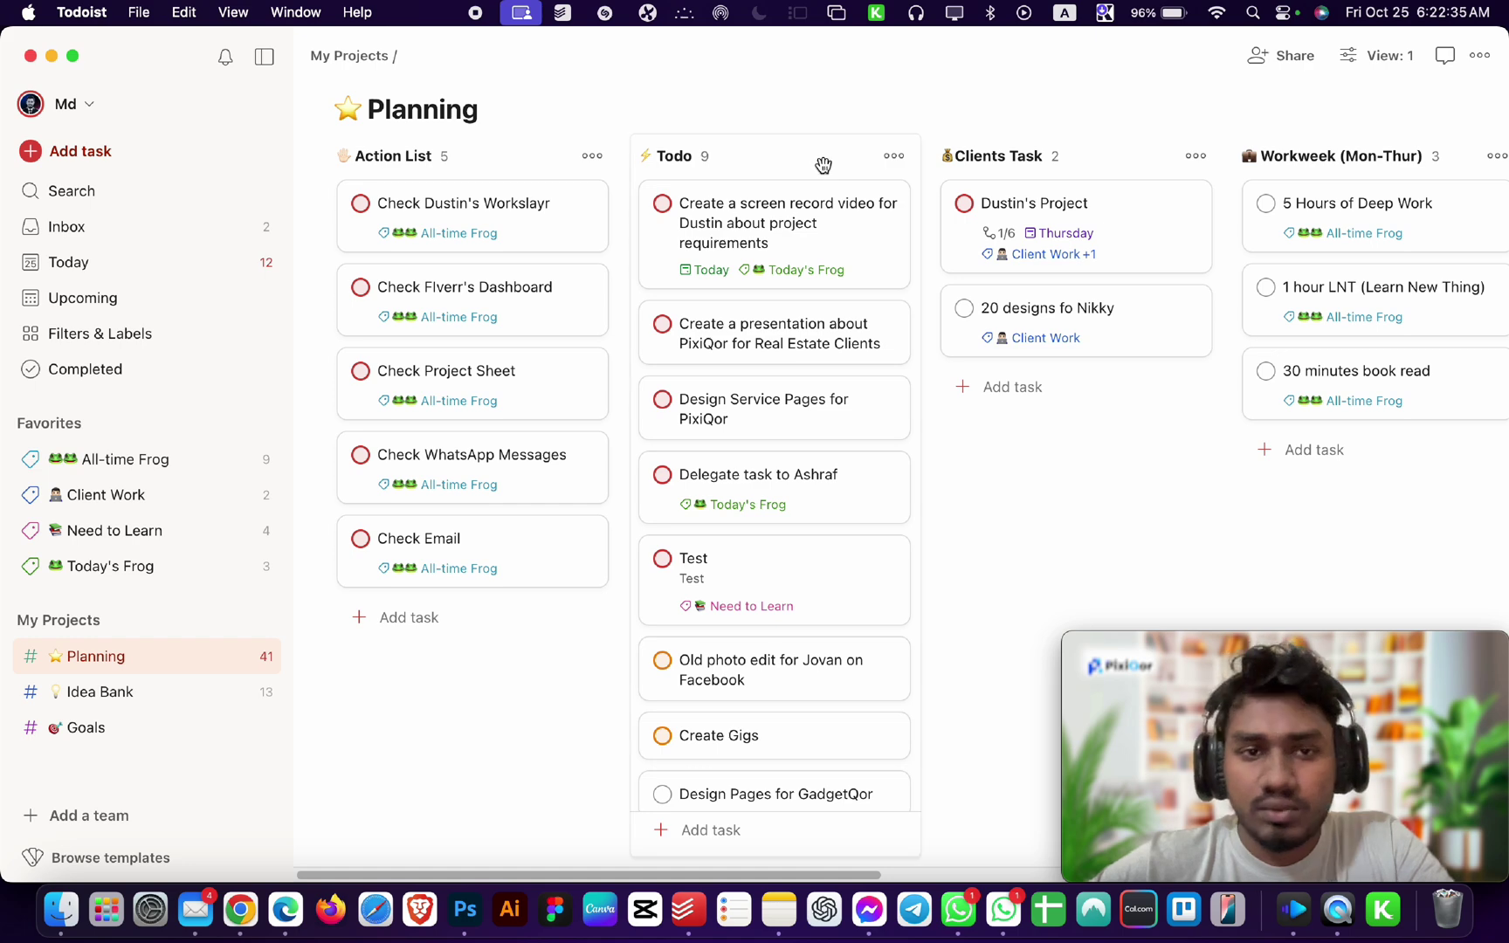
# Look through all sections of the Planning board and view the account's options.
pyautogui.hscroll(5, 802, 274)
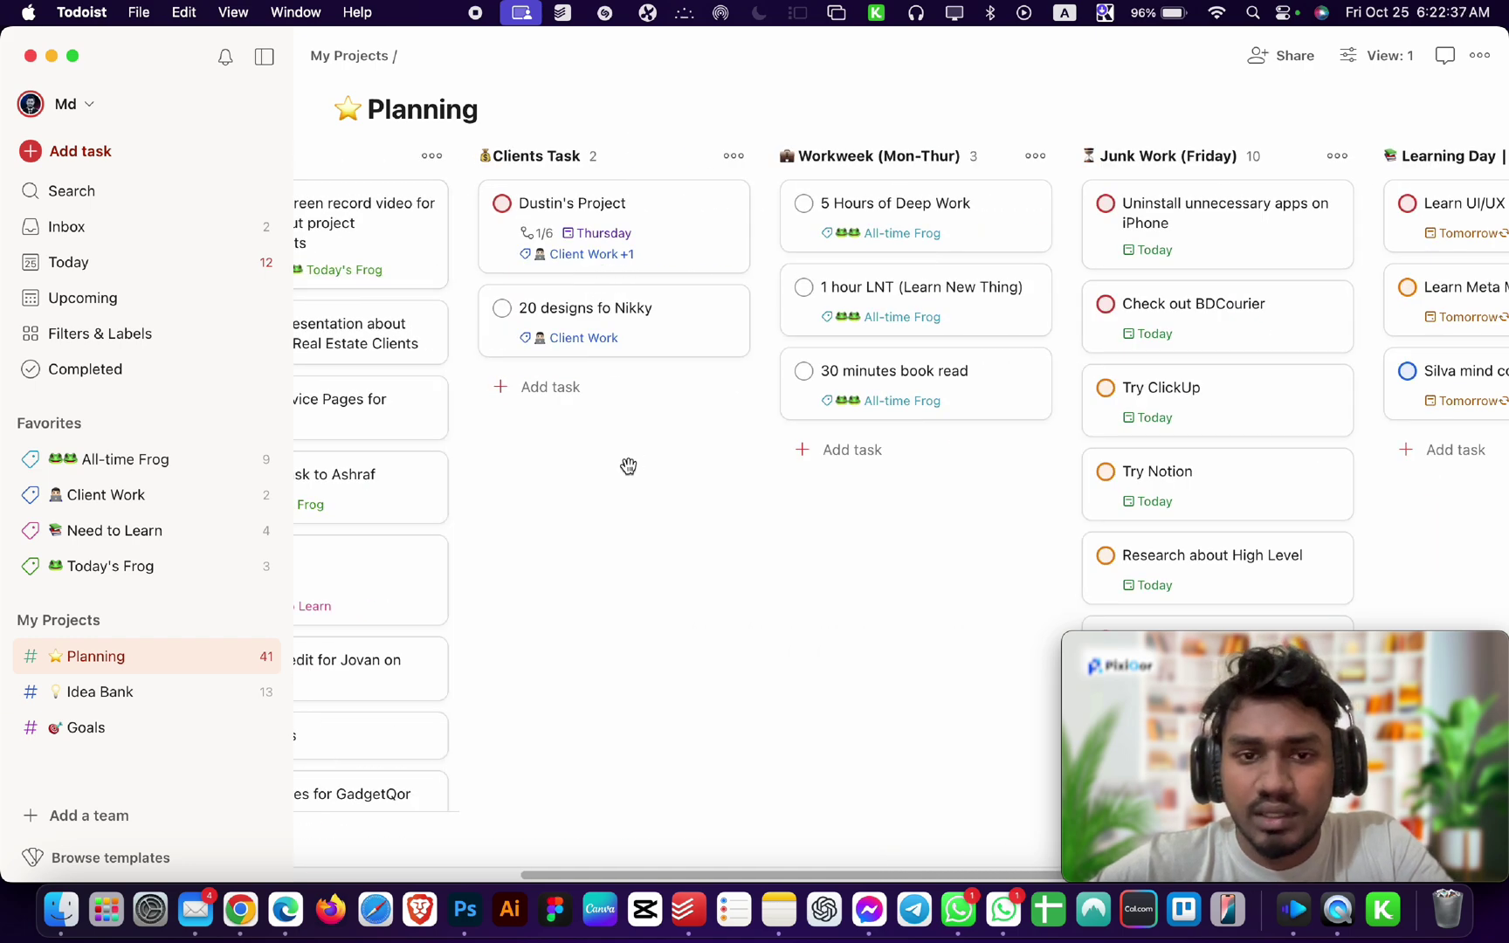
pyautogui.hscroll(8, 631, 466)
pyautogui.hscroll(-12, 637, 471)
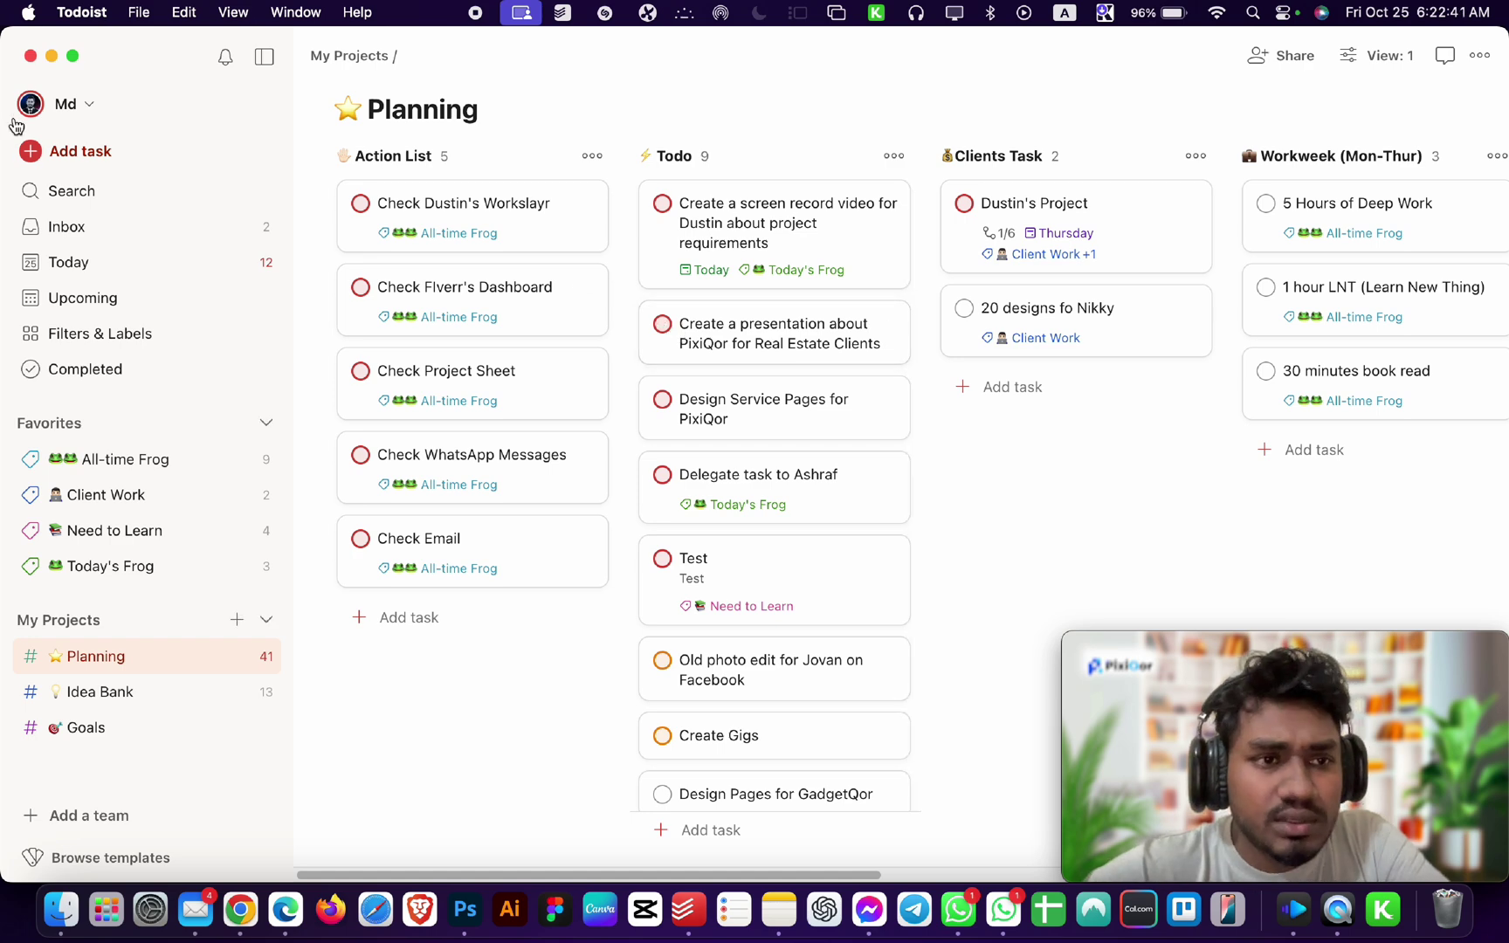
pyautogui.click(69, 109)
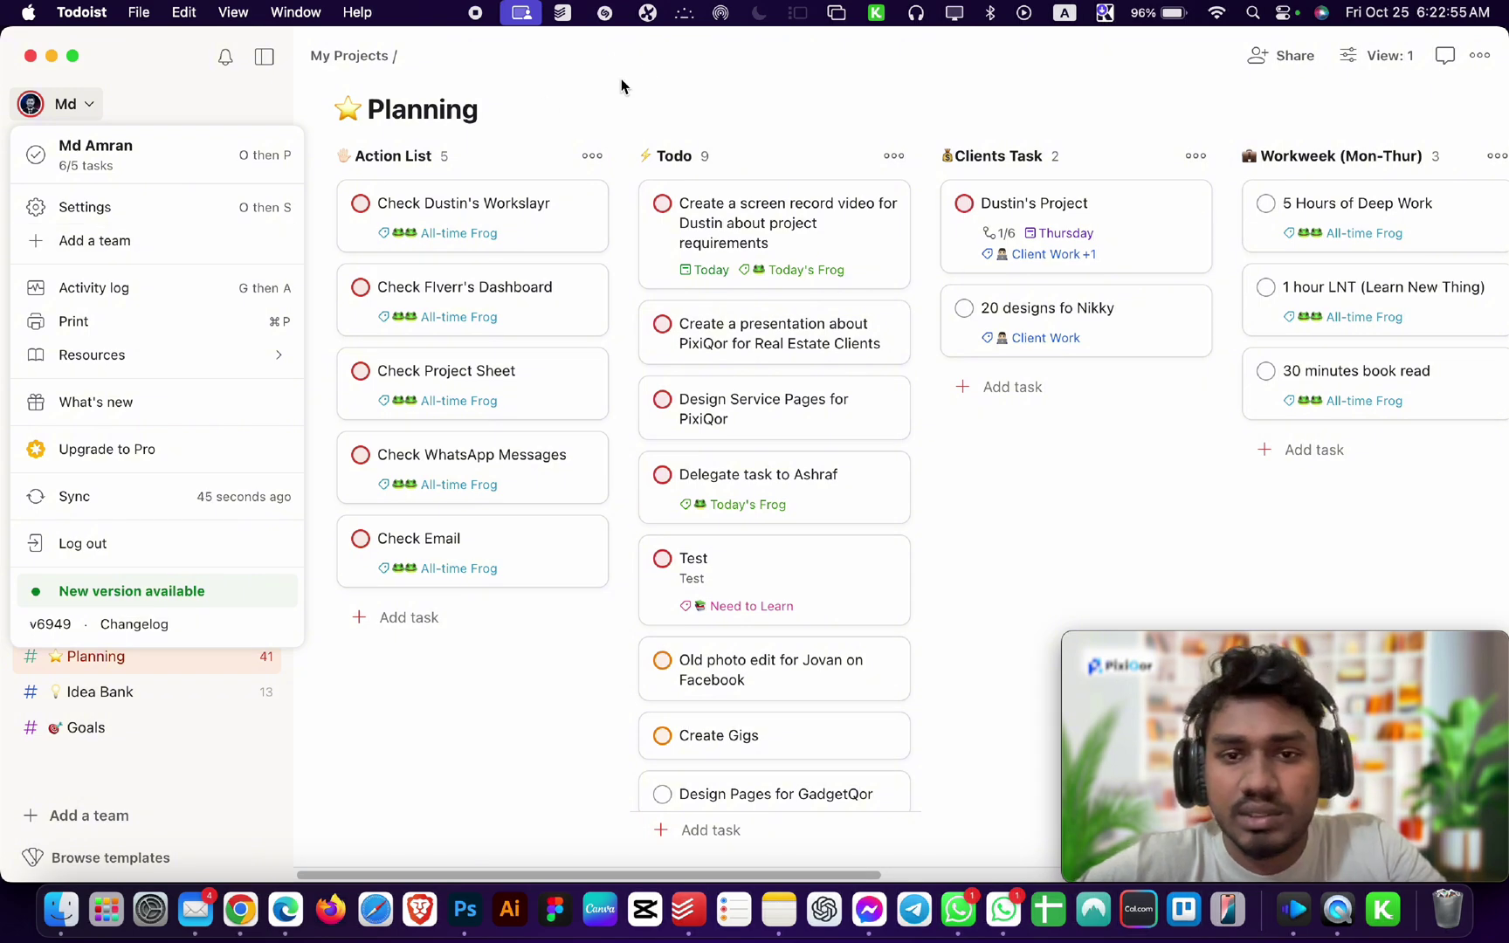
pyautogui.click(89, 112)
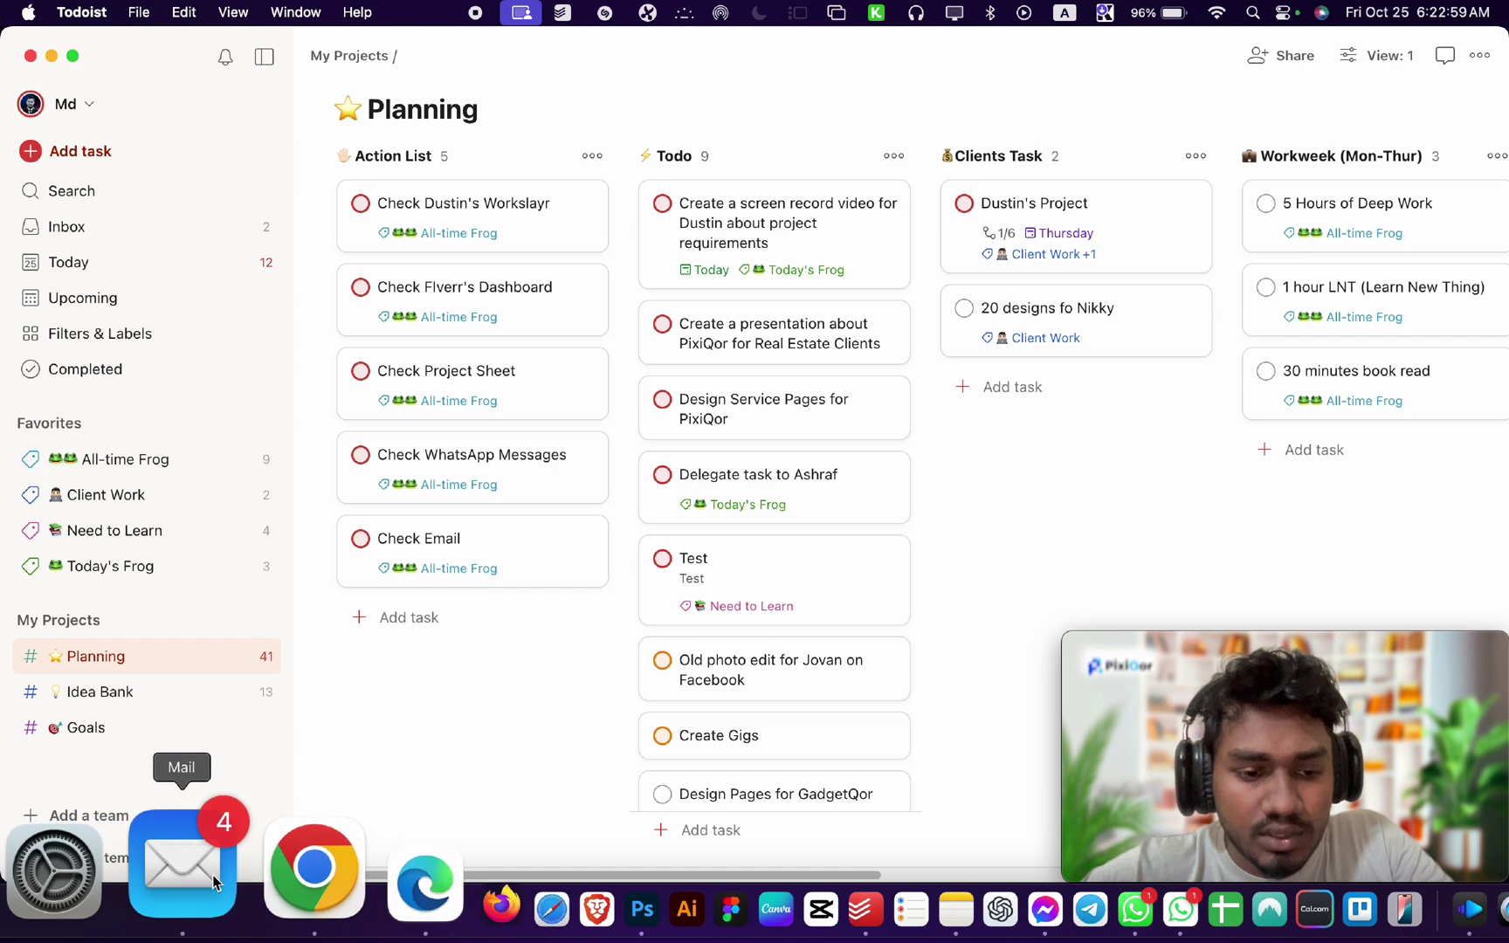
# Switch to Chrome and show the YouTube channel's Videos page.
pyautogui.click(239, 872)
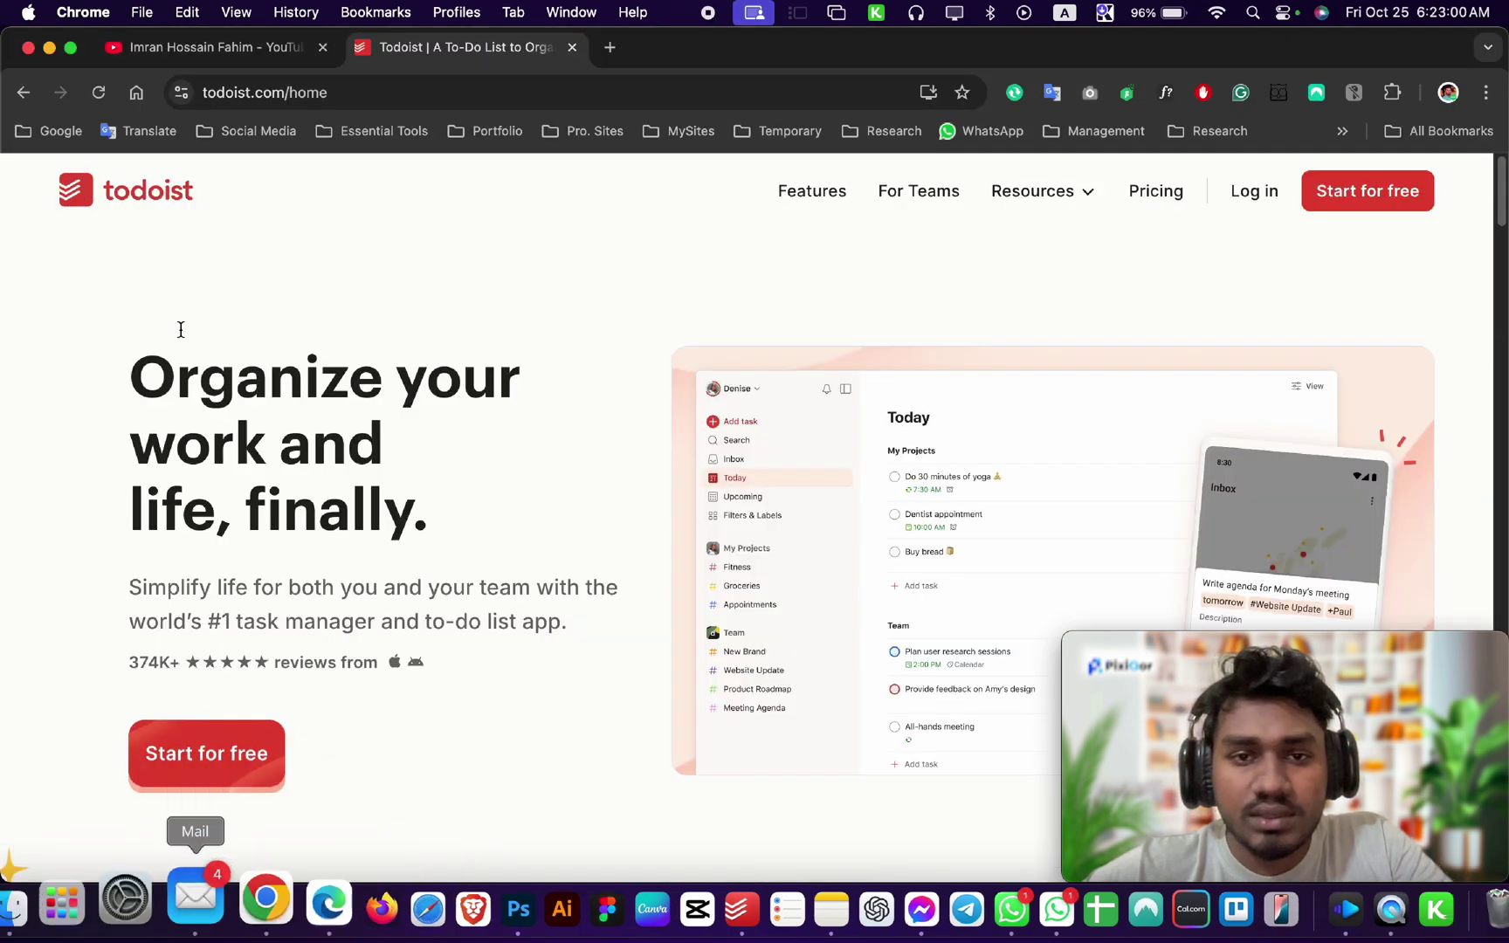
pyautogui.click(241, 51)
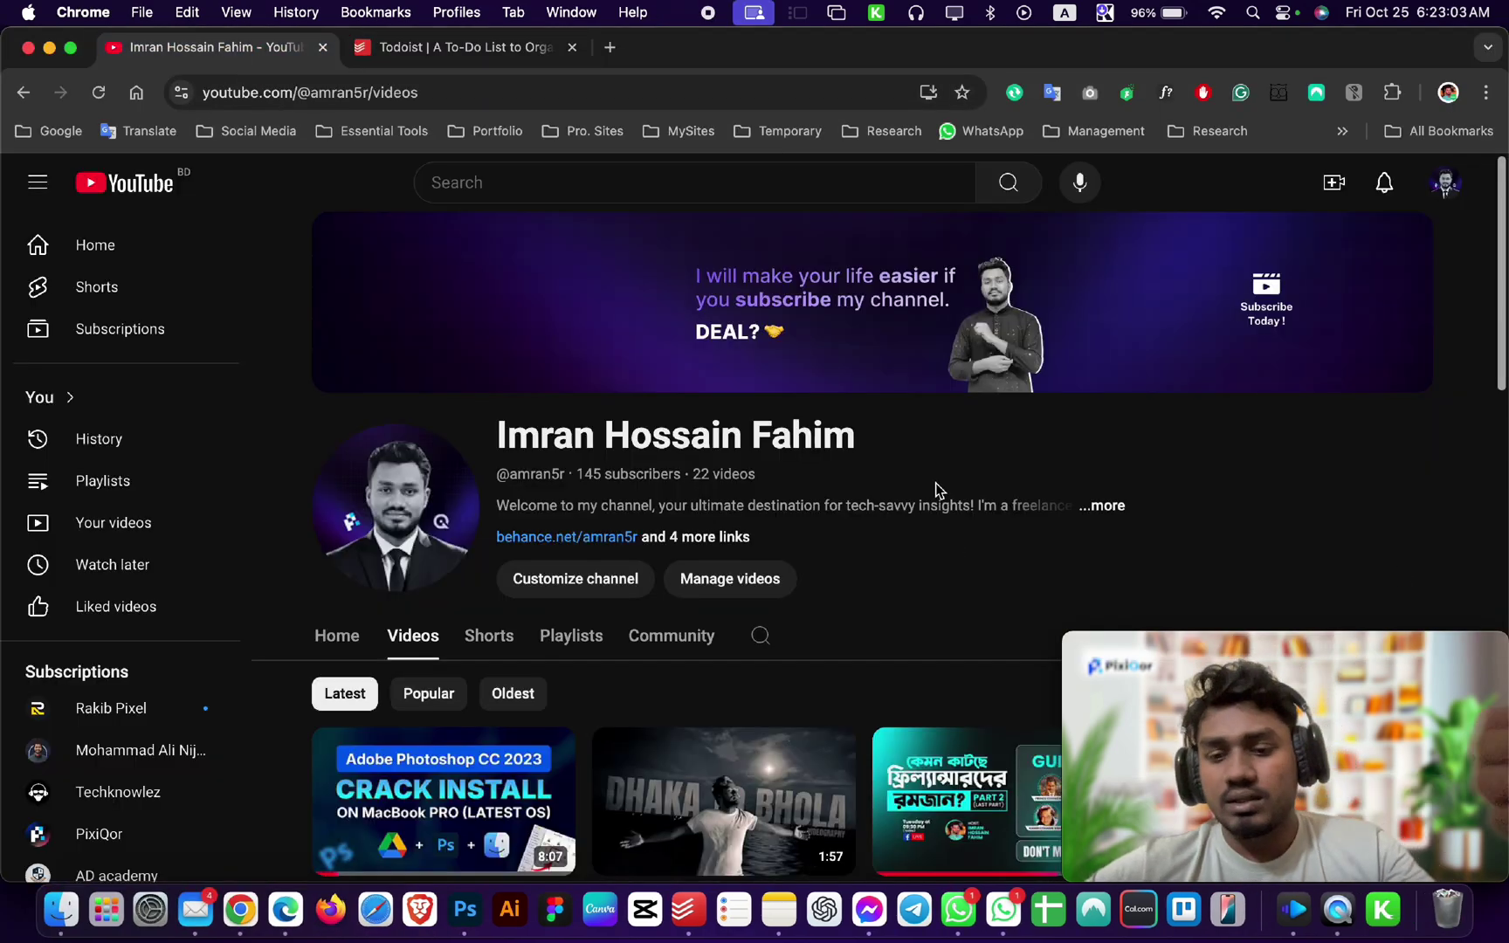